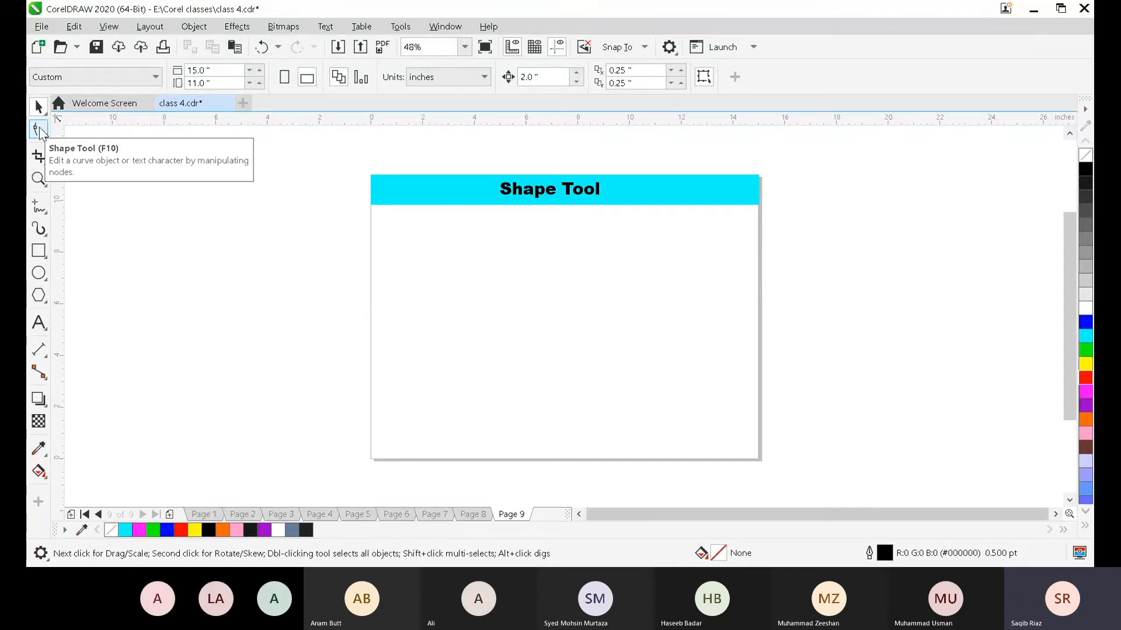
- Try a freehand curve about 4.4 in wide and a straight horizontal line about 7.1 in long, undoing each
click(39, 129)
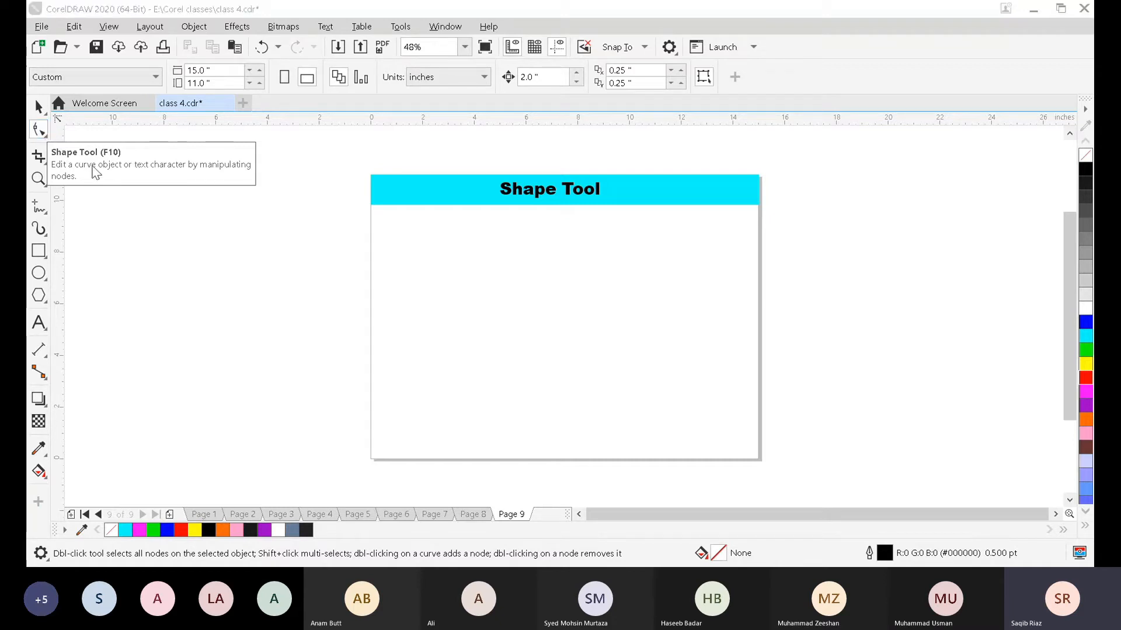
click(36, 126)
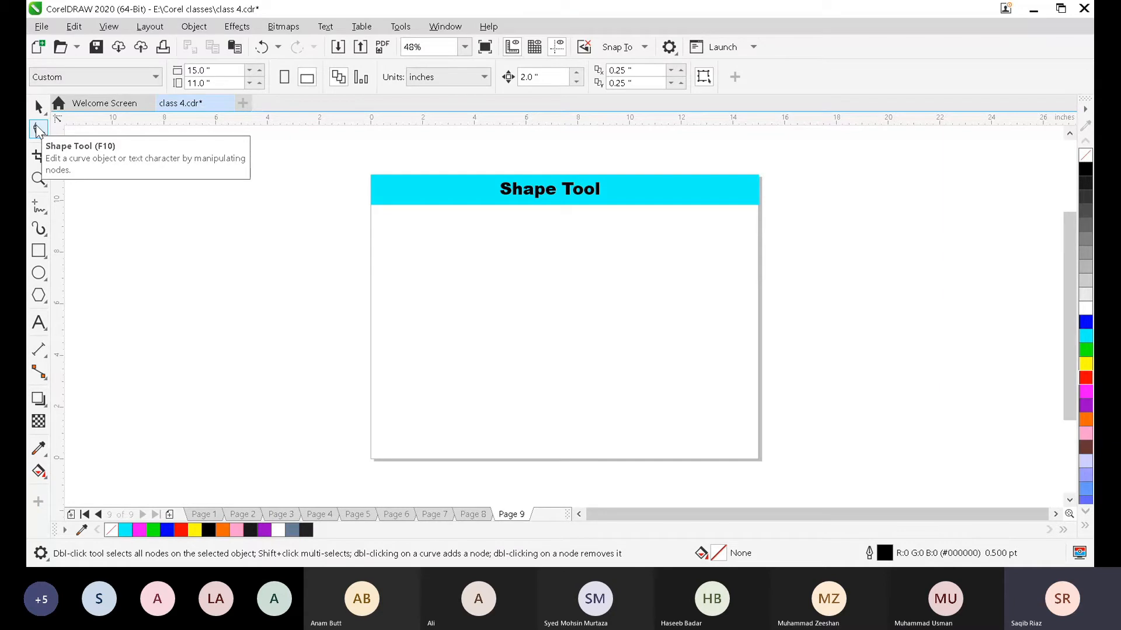
click(38, 207)
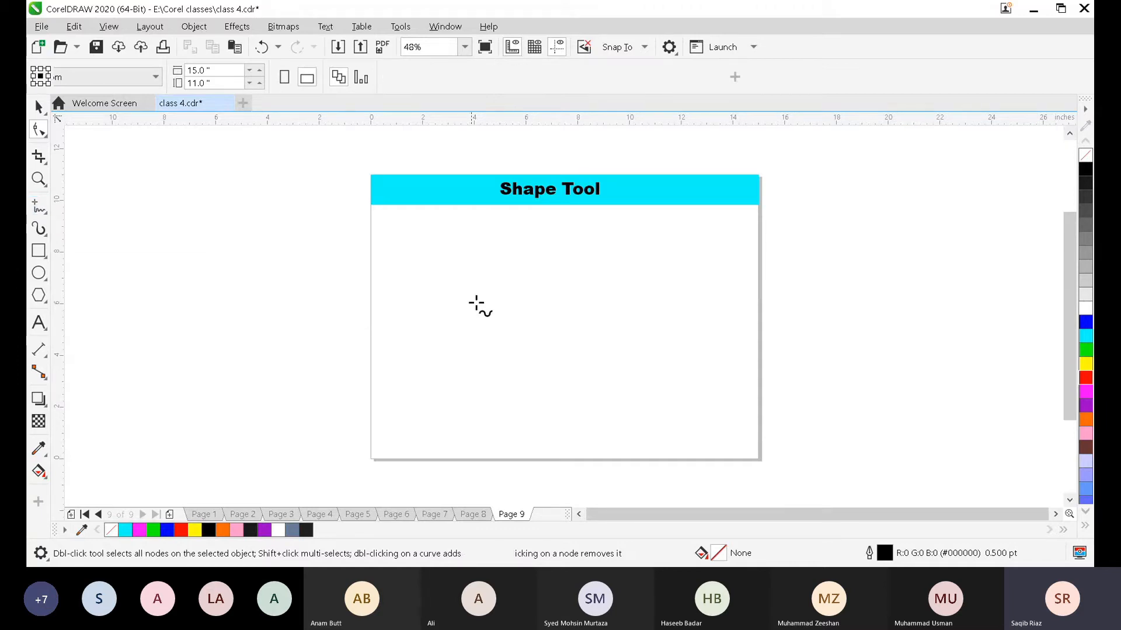
drag(456, 289, 570, 281)
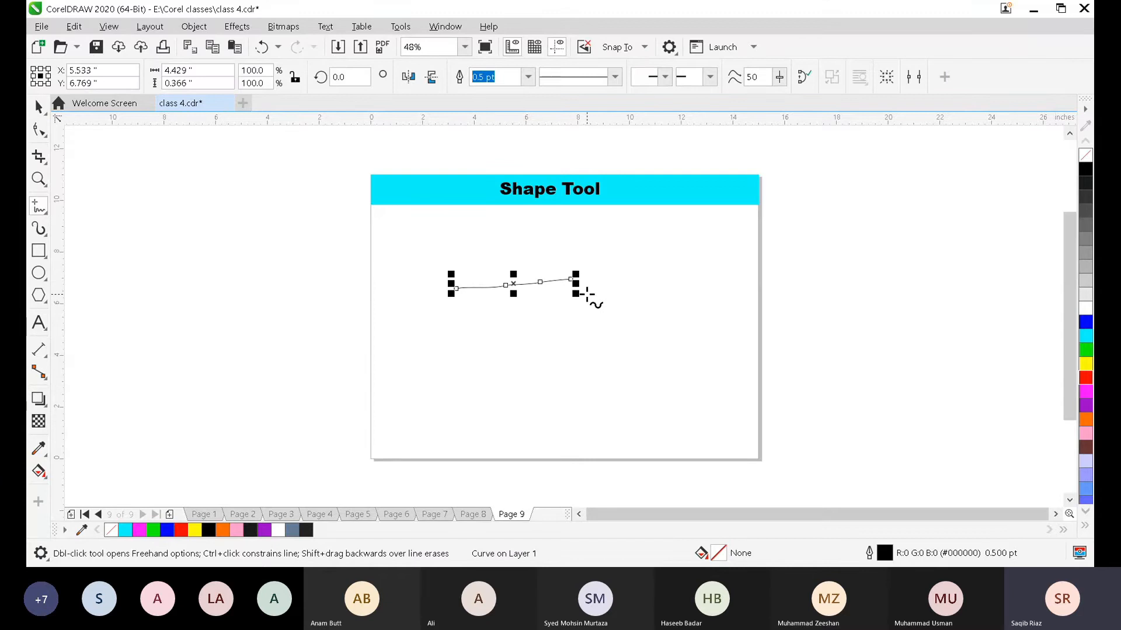
key(ctrl+z)
click(470, 273)
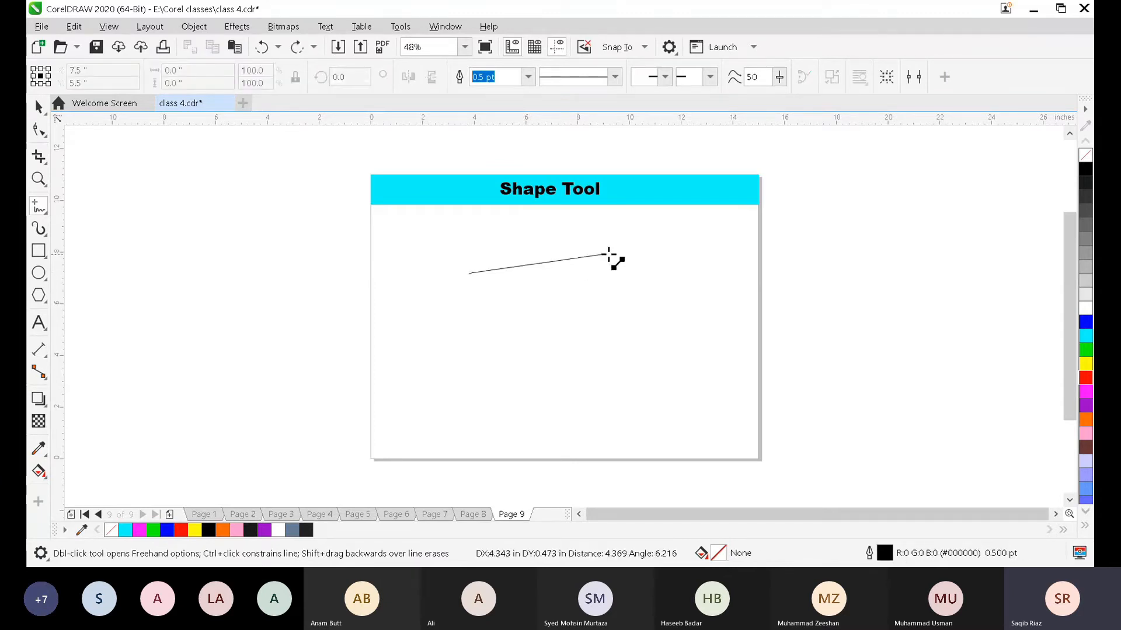
click(653, 273)
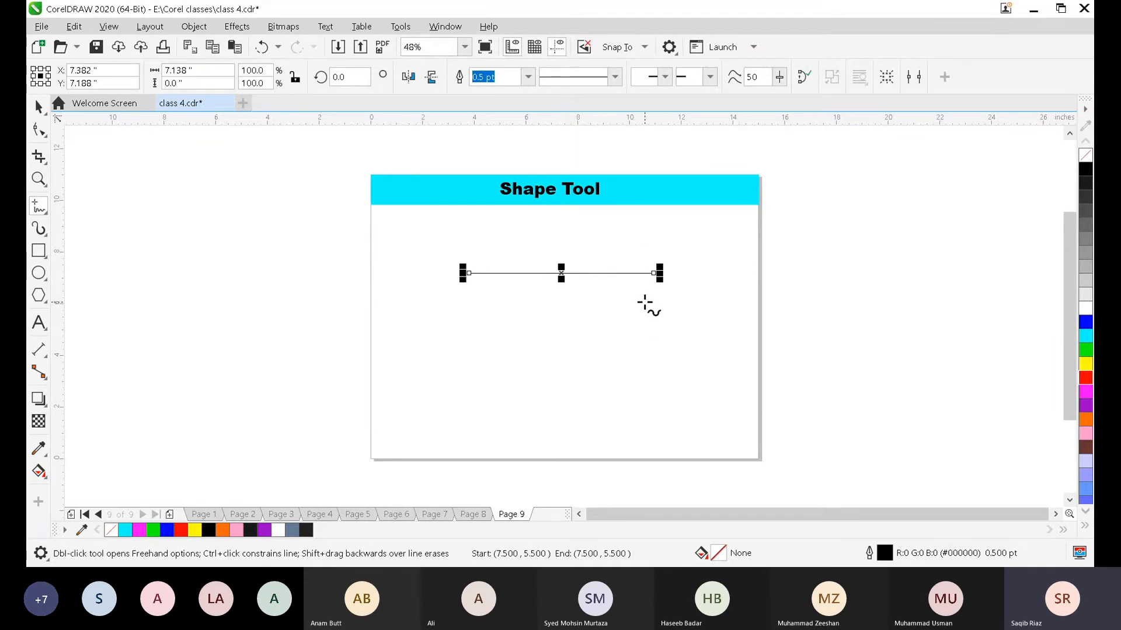
key(ctrl+z)
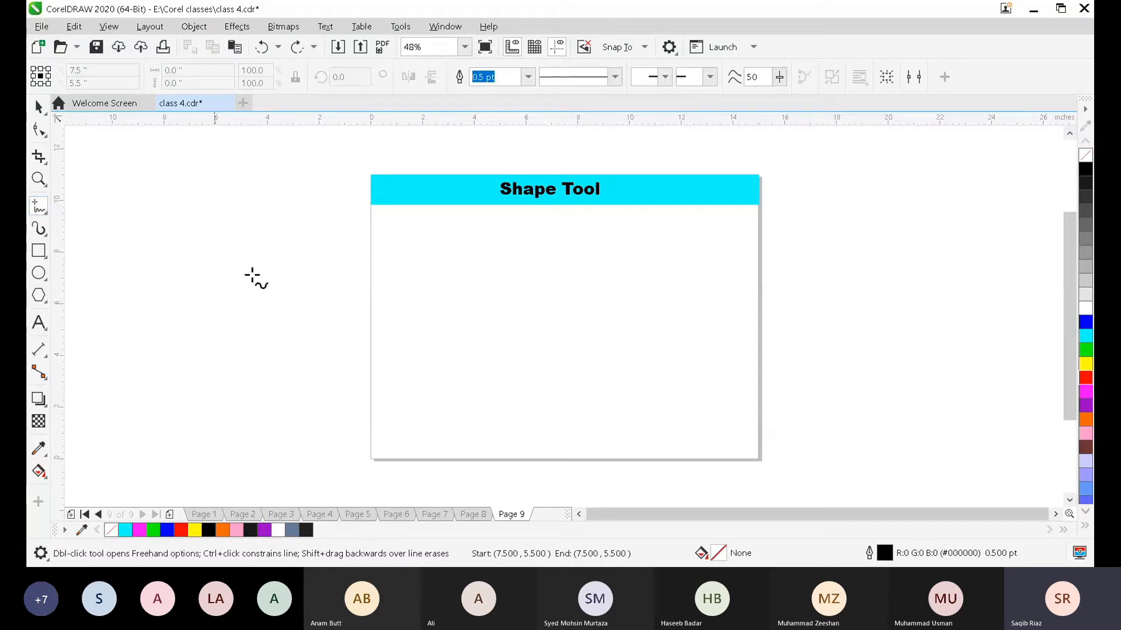
- Draw a straight vertical line about 7.1 in long with the Freehand tool and place a vertical guideline beside it at about 2.46 in
click(450, 231)
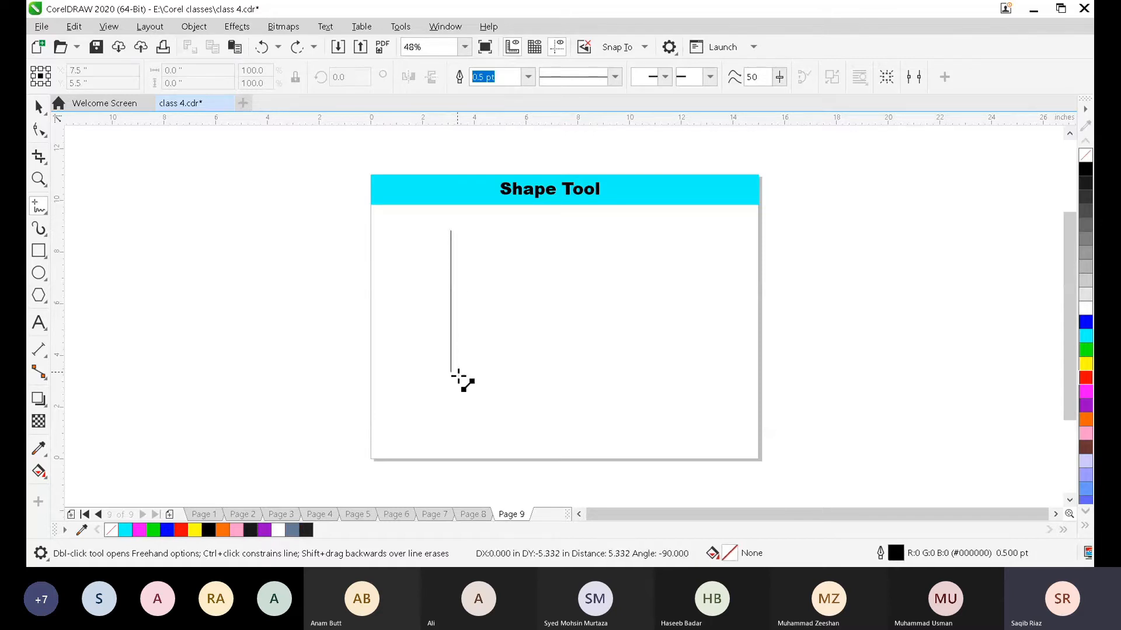
click(453, 413)
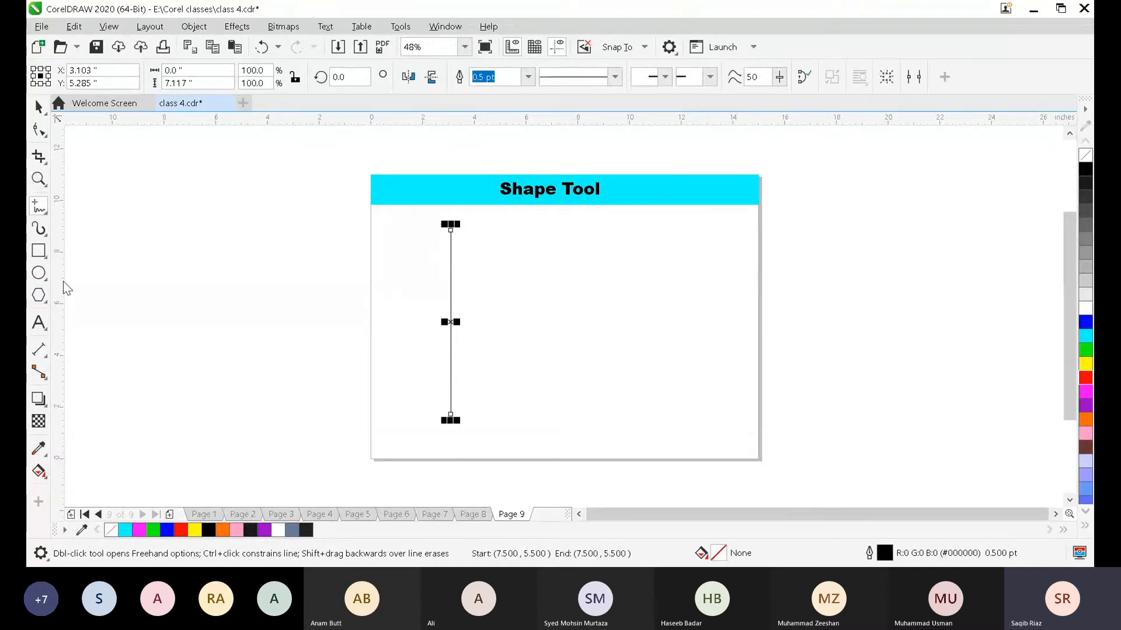
drag(58, 289, 435, 300)
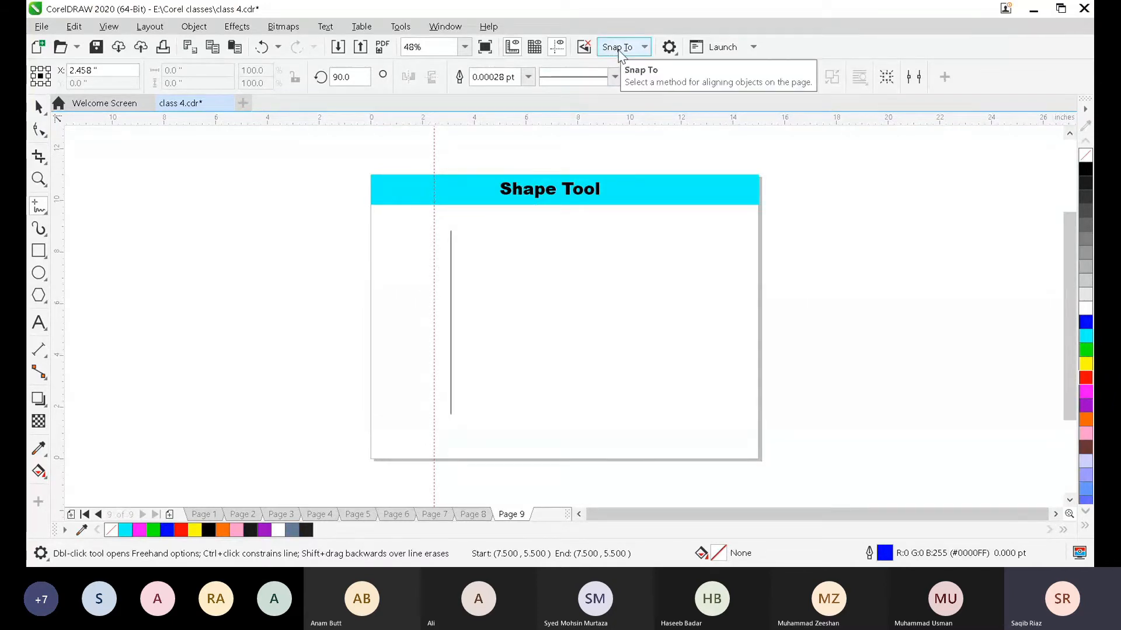
- Review the Snap To options and draw a rectangle about 2.7 by 2.9 in beside the vertical line
click(645, 49)
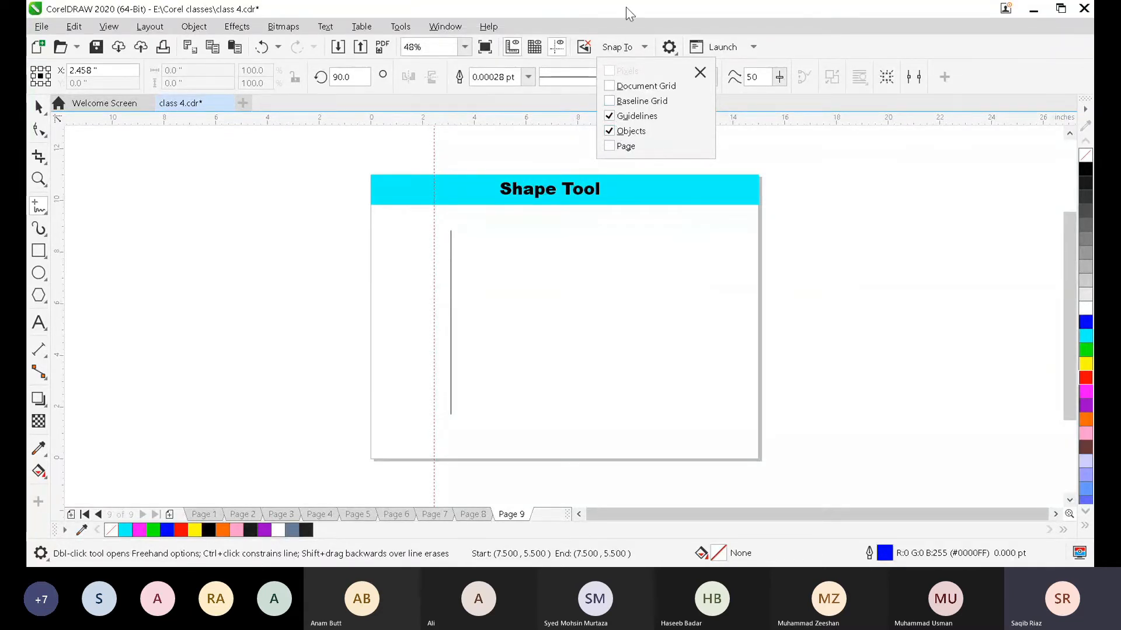
click(619, 46)
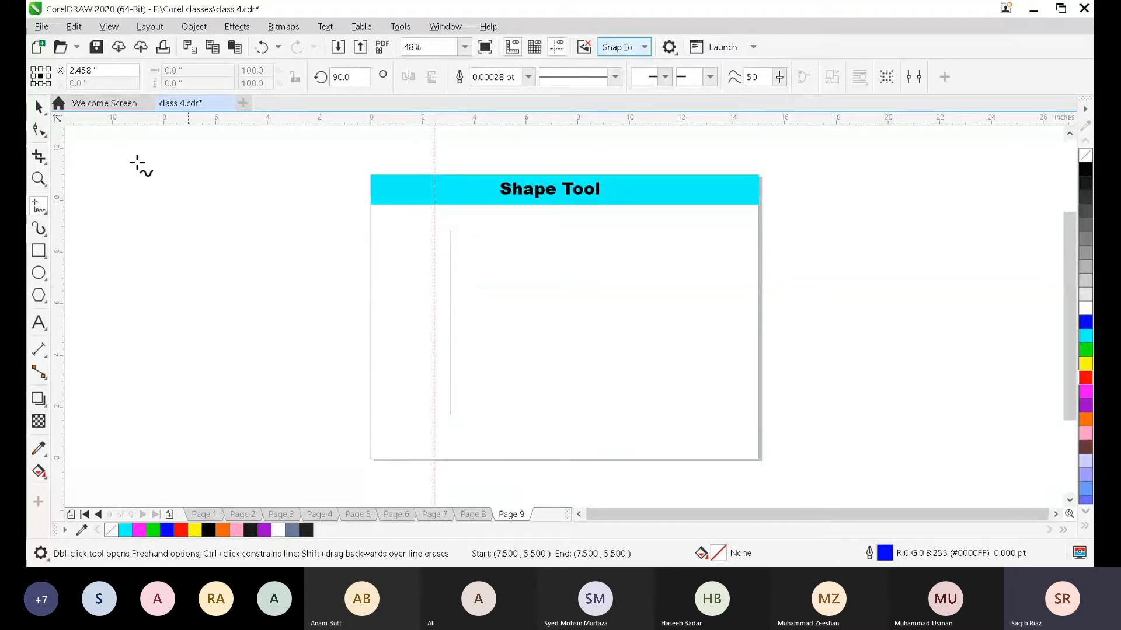
click(39, 106)
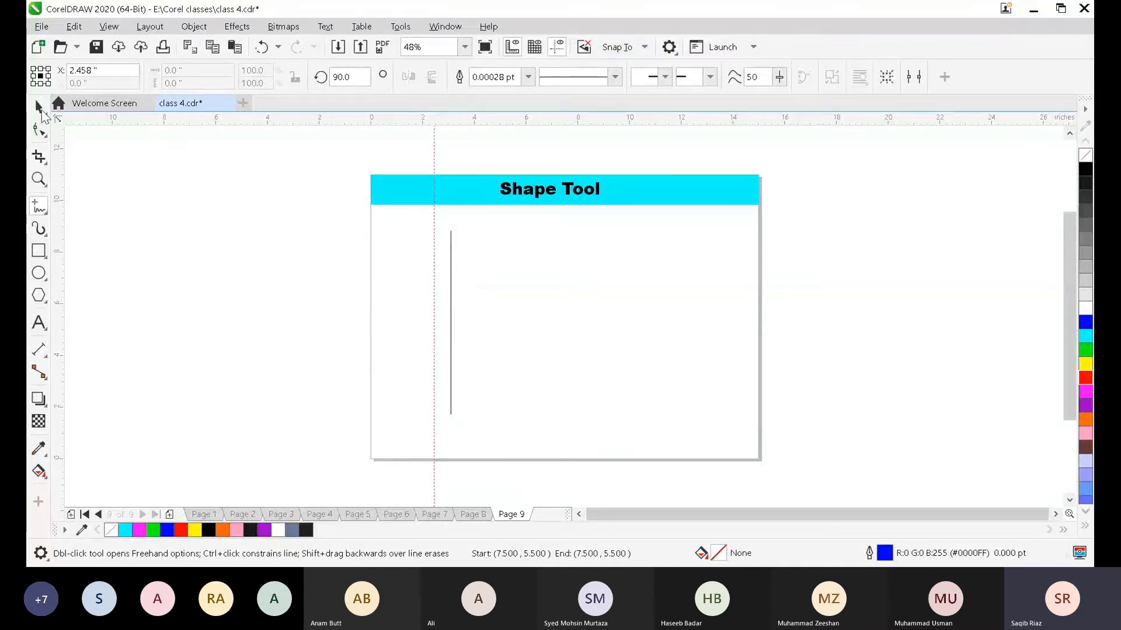
click(451, 304)
drag(453, 300, 440, 282)
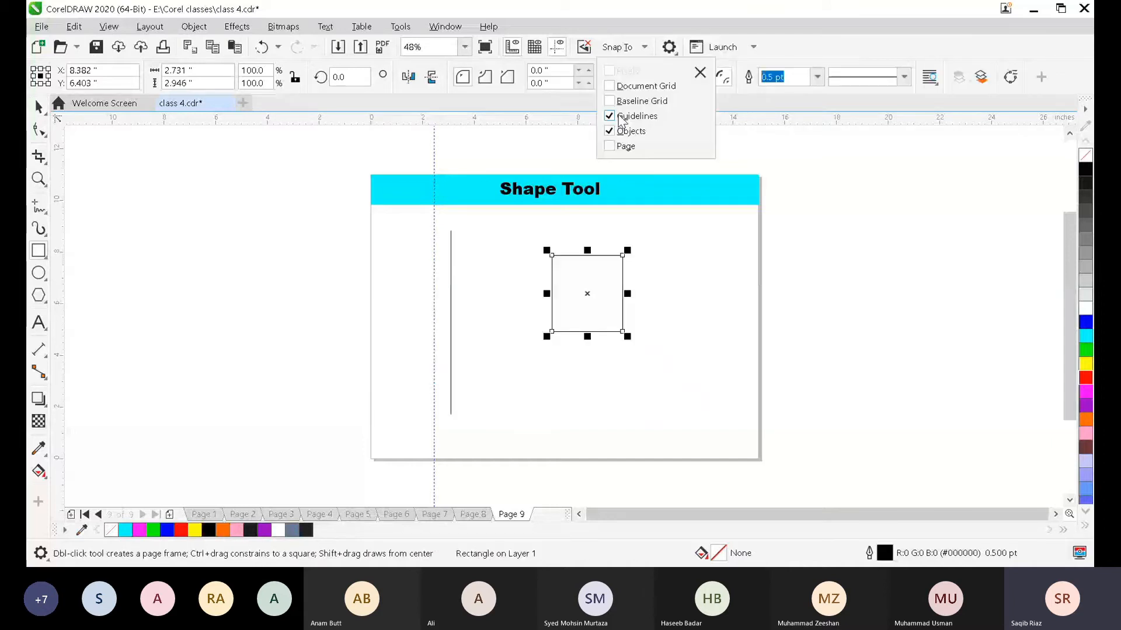
click(452, 303)
click(43, 134)
click(462, 290)
key(space)
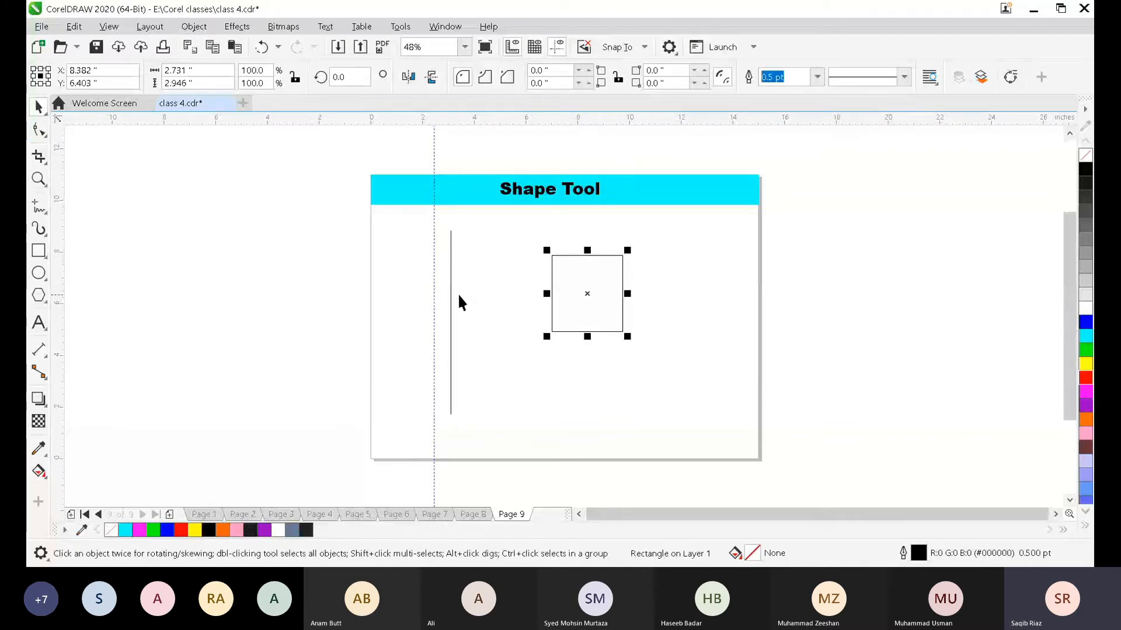
- Move the vertical line against the rectangle's near edge, and from there snap it onto the vertical guideline
drag(450, 292, 551, 279)
drag(551, 241, 494, 236)
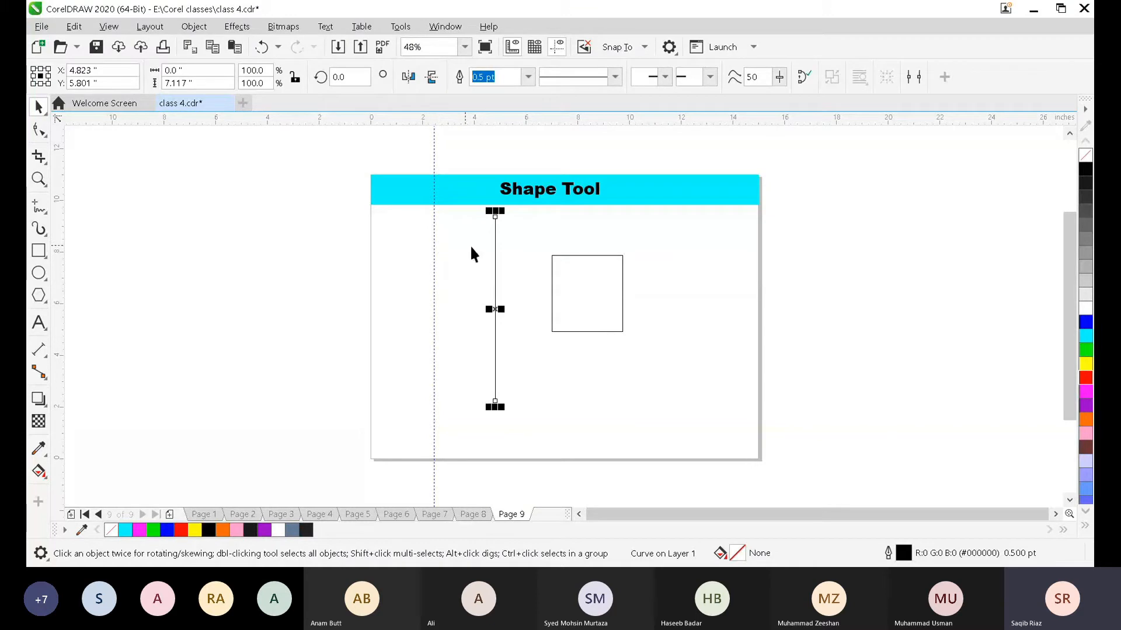
drag(493, 248, 433, 243)
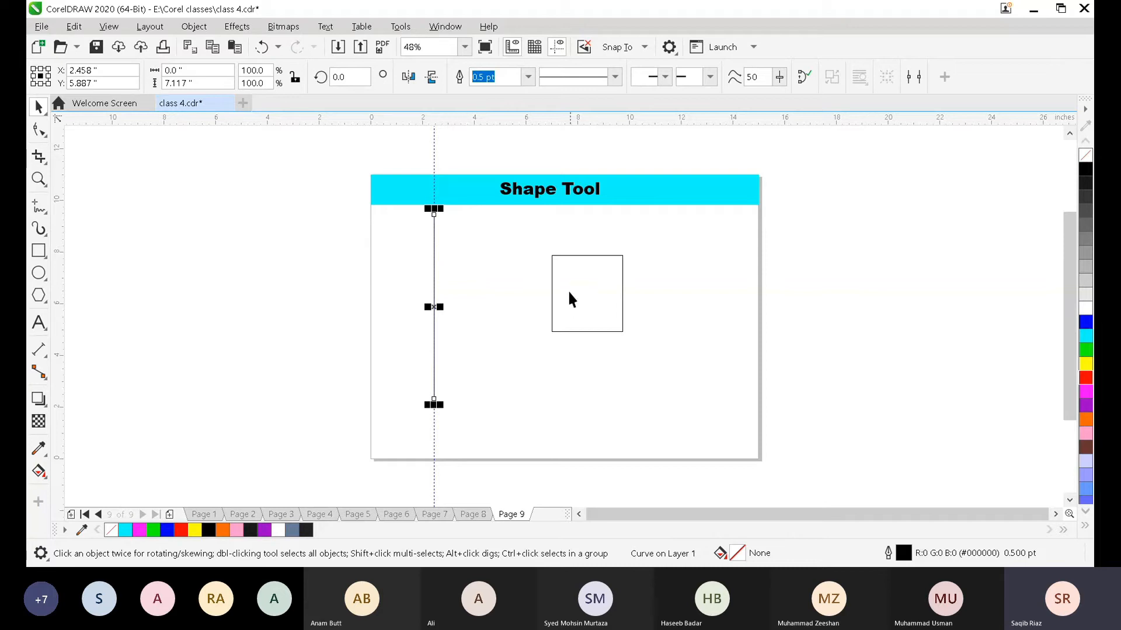
- Delete the vertical guideline and the rectangle, leaving only the vertical line below the heading
click(433, 155)
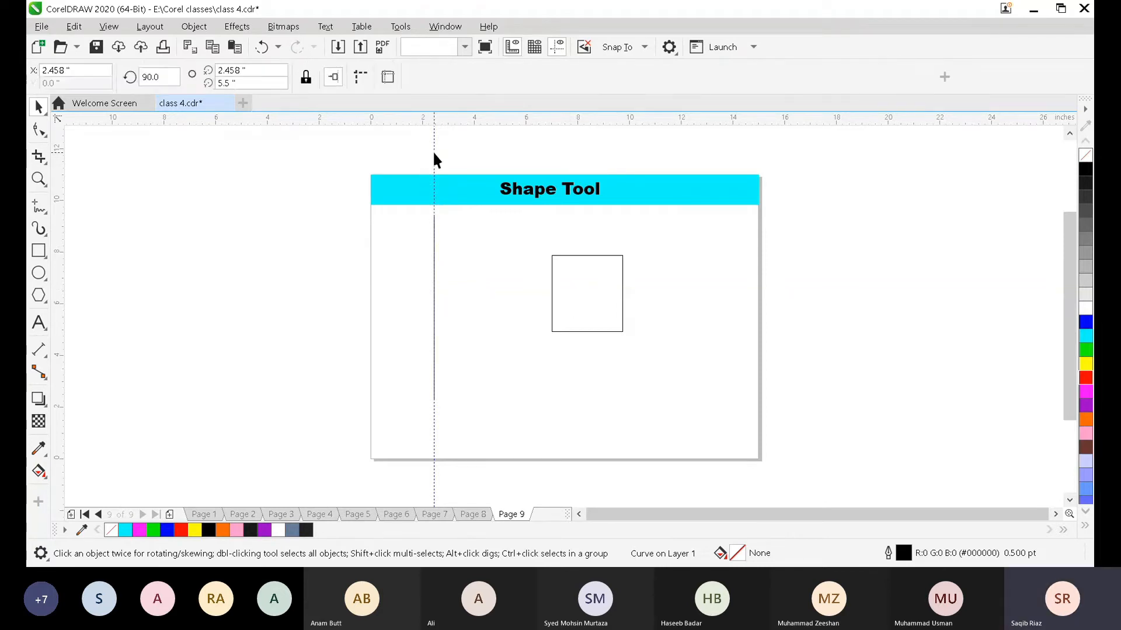
click(435, 234)
key(Delete)
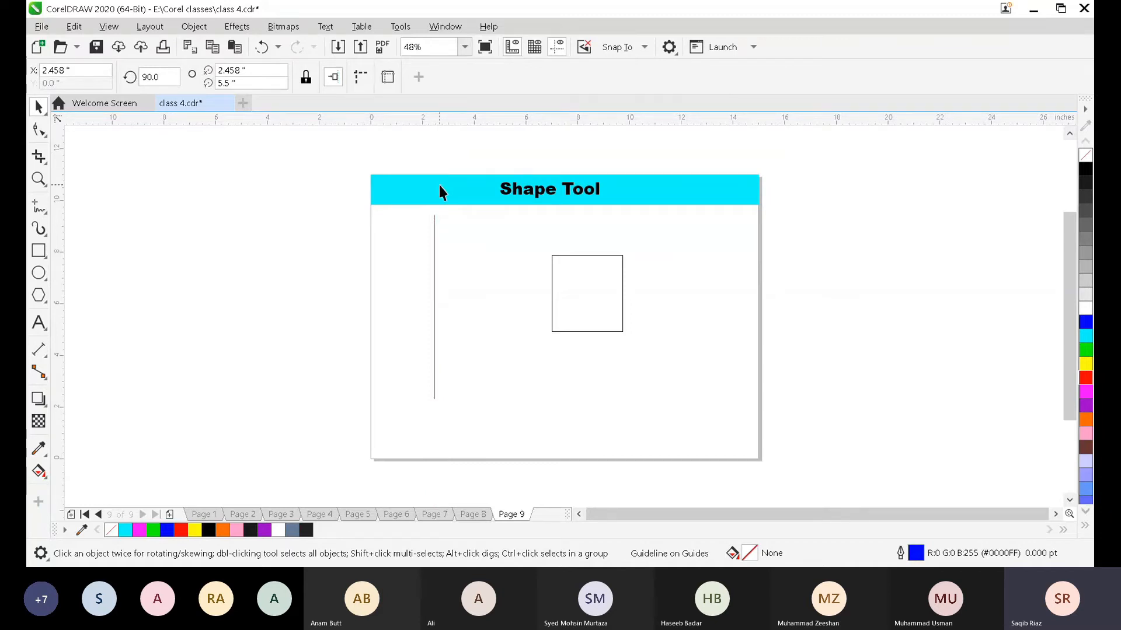
click(433, 244)
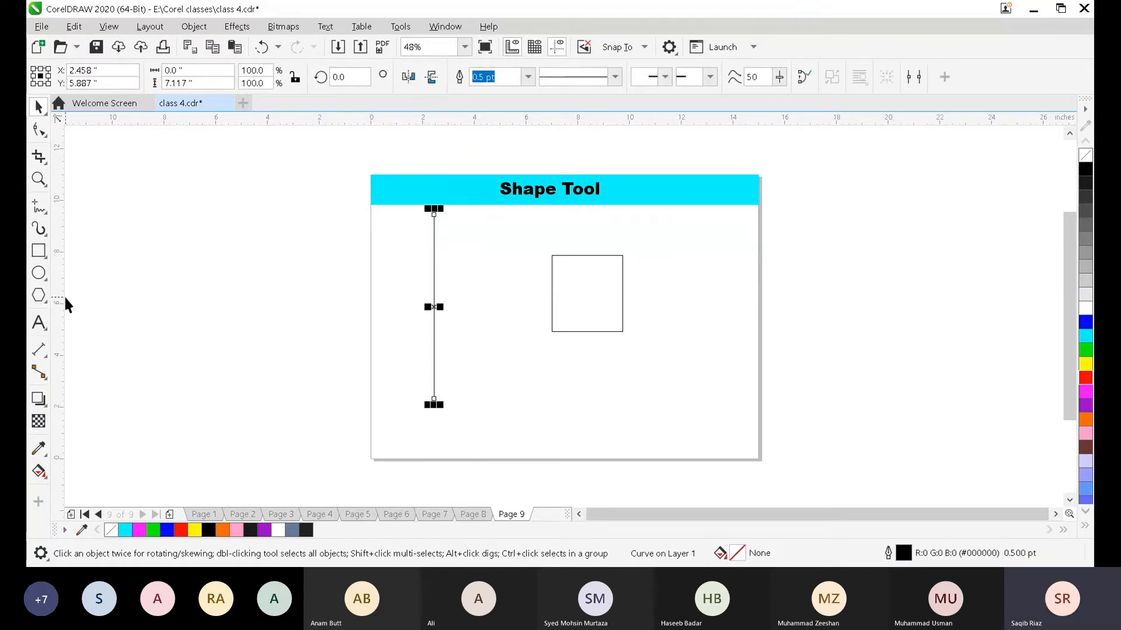
click(601, 268)
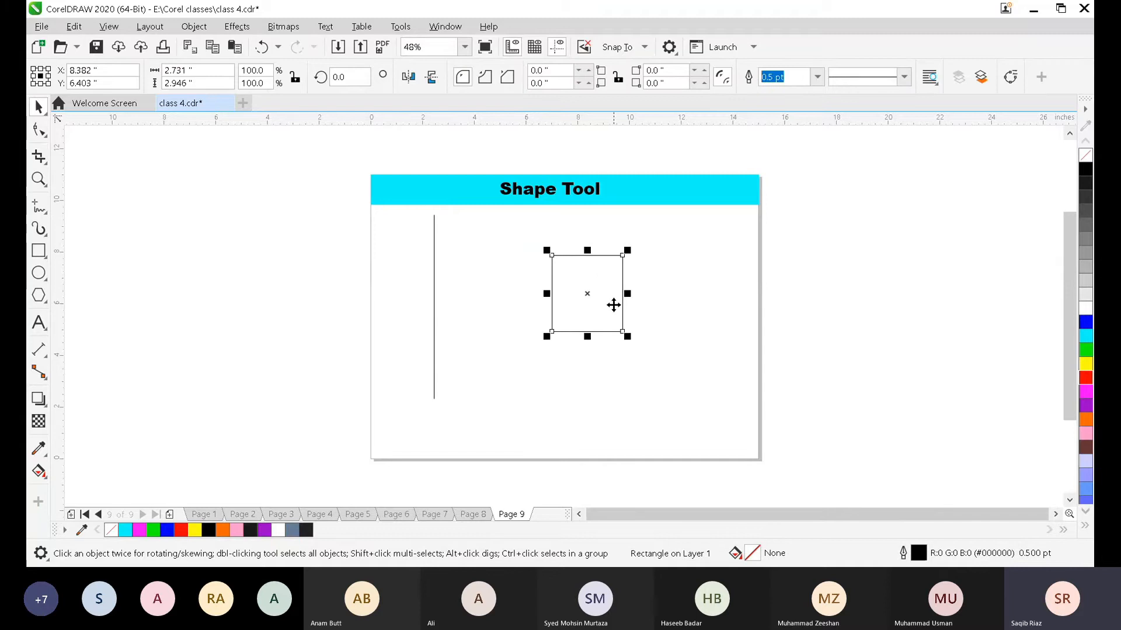
key(Delete)
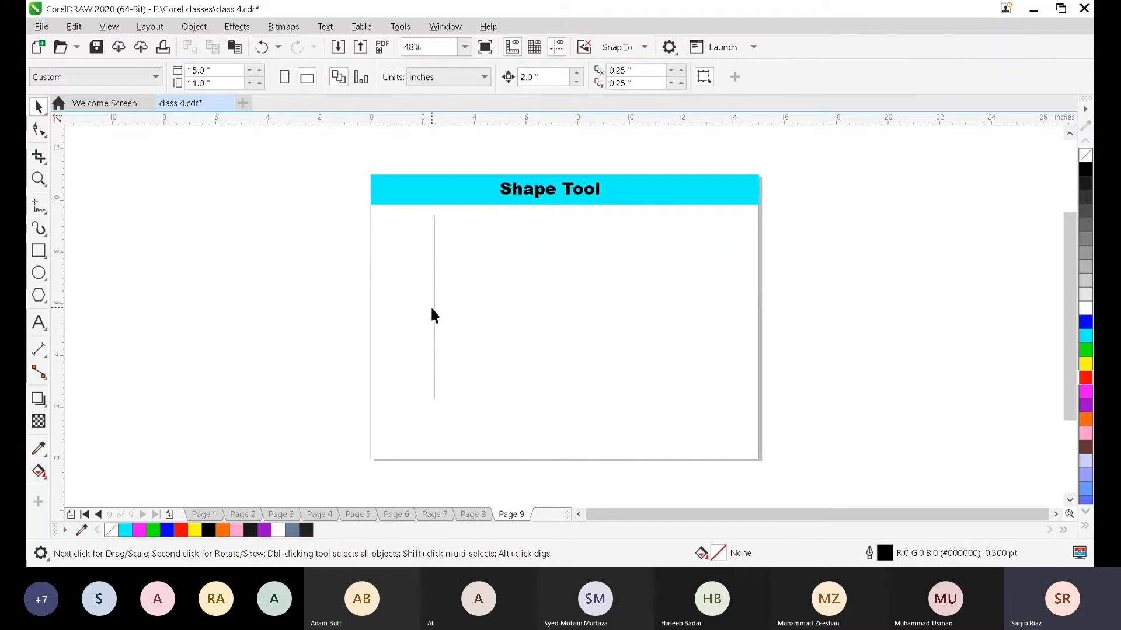
- Place a vertical guideline at about 1.73 in, between the page edge and the vertical line
click(434, 315)
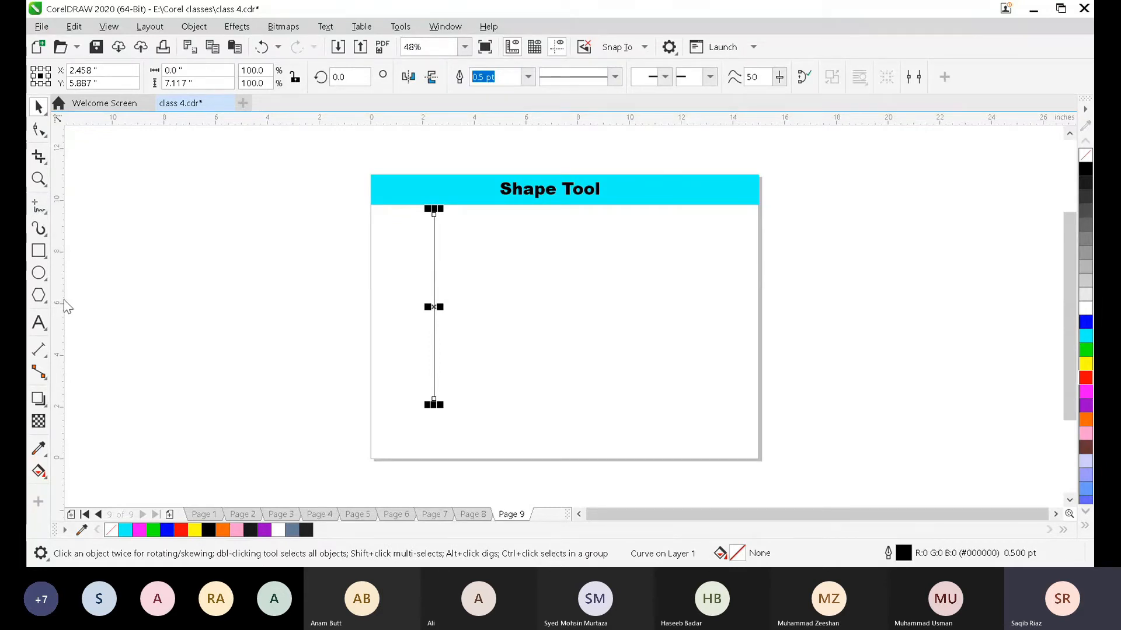
drag(62, 304, 414, 274)
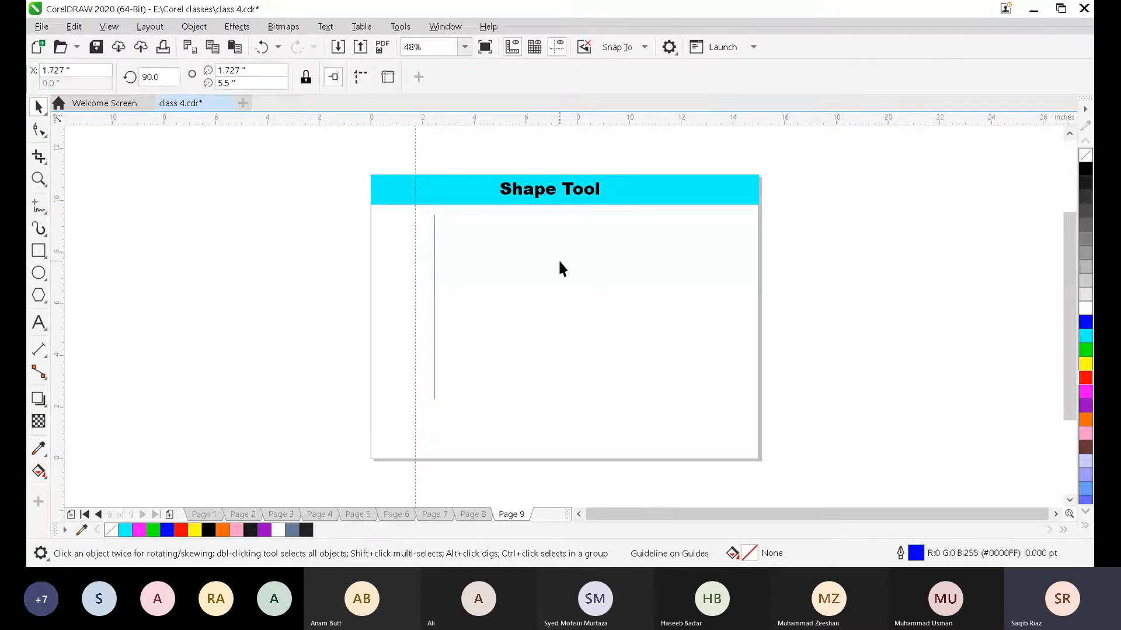
- Add three nodes, one below another, near the upper end of the vertical line with the Shape tool
click(41, 130)
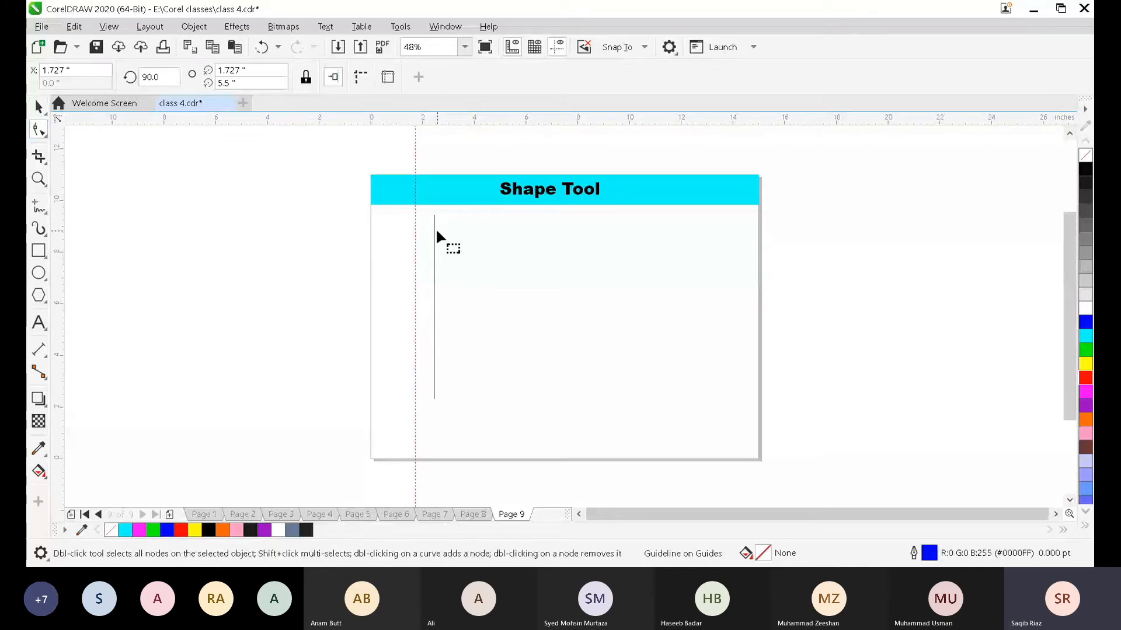
click(434, 227)
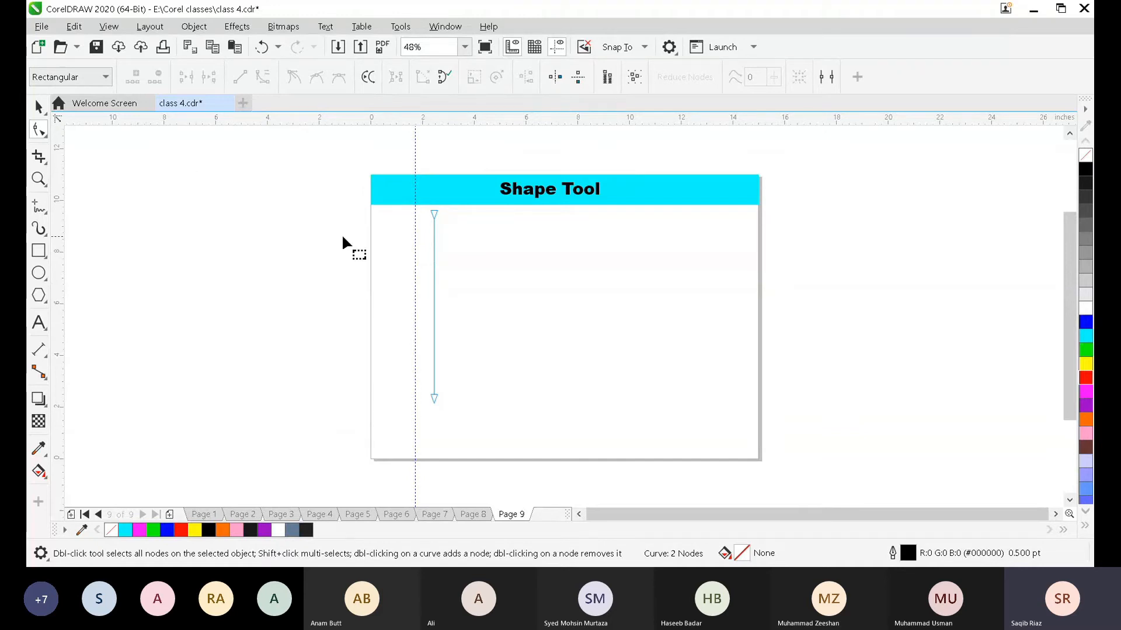
click(434, 237)
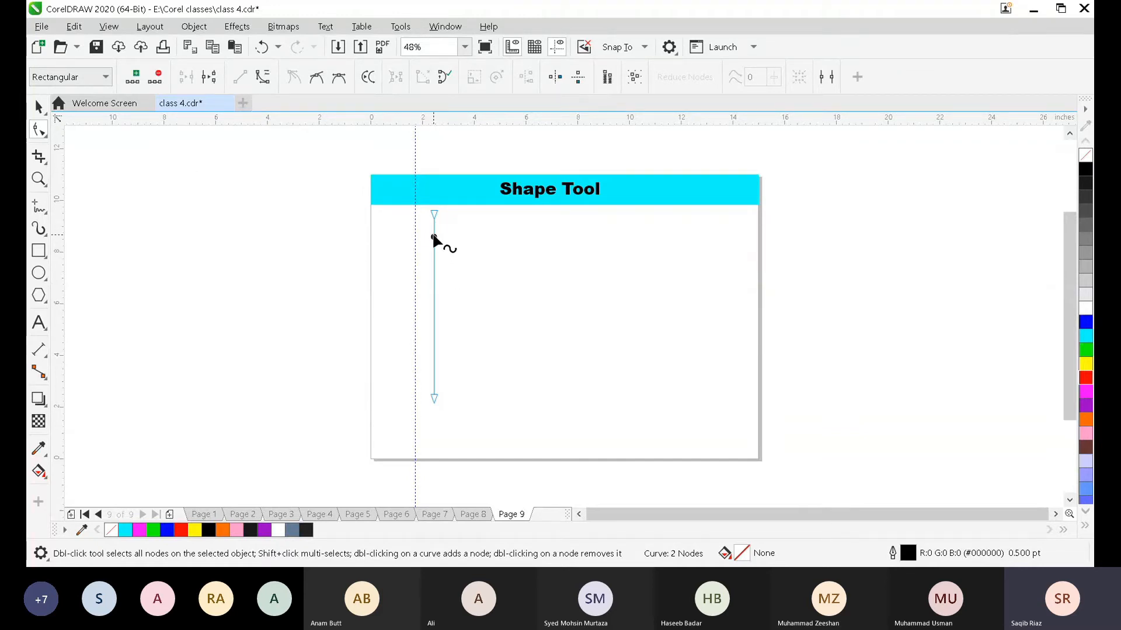
click(133, 77)
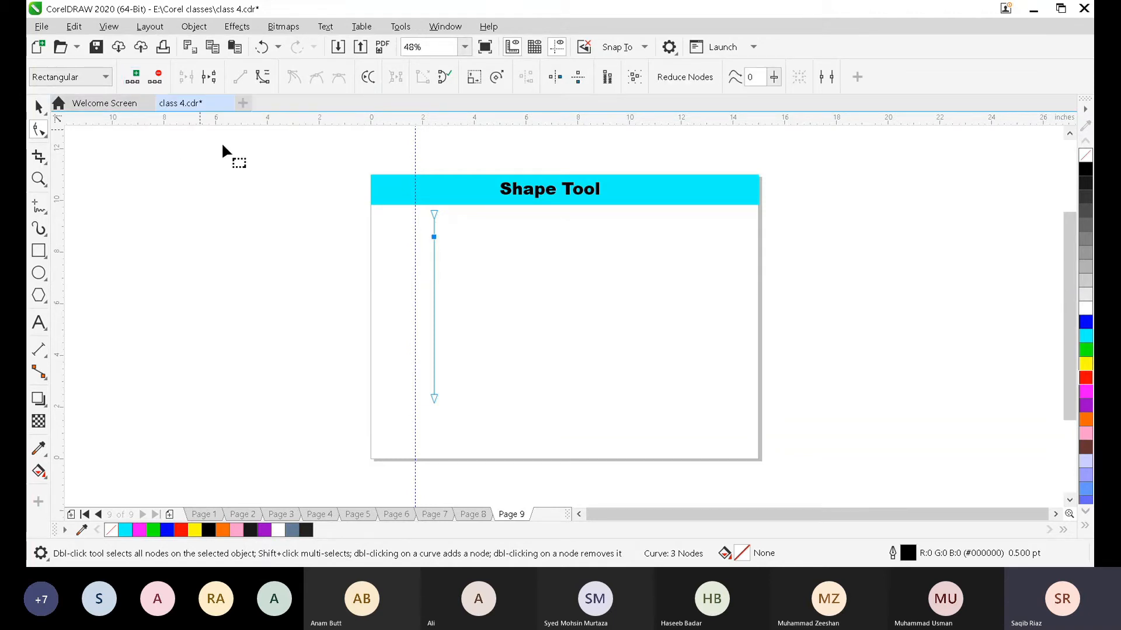
click(434, 248)
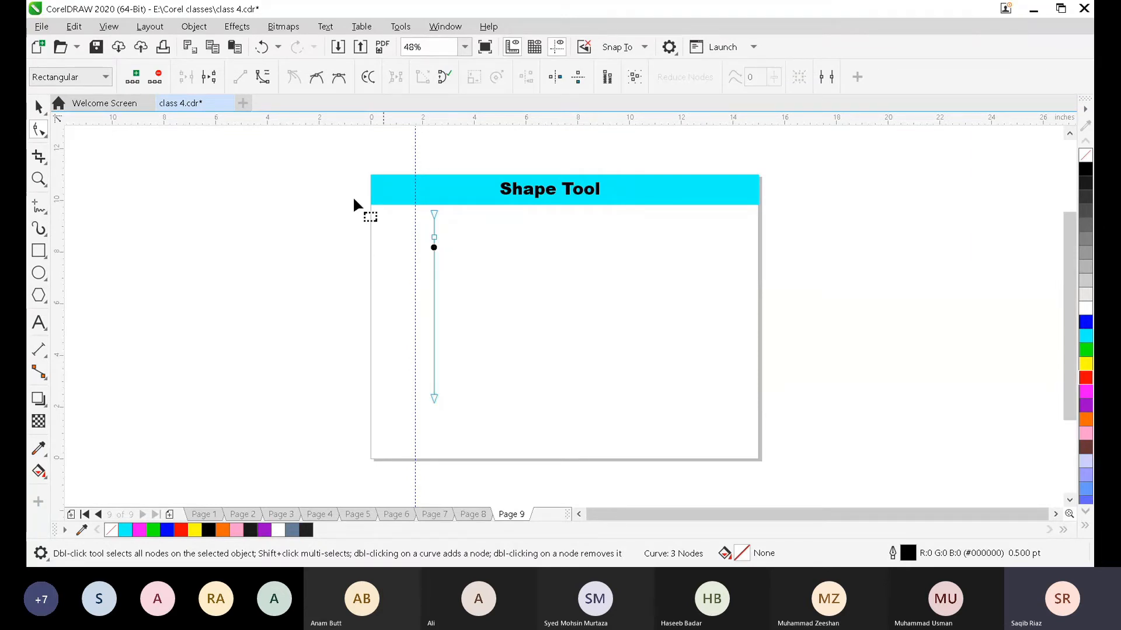
click(133, 77)
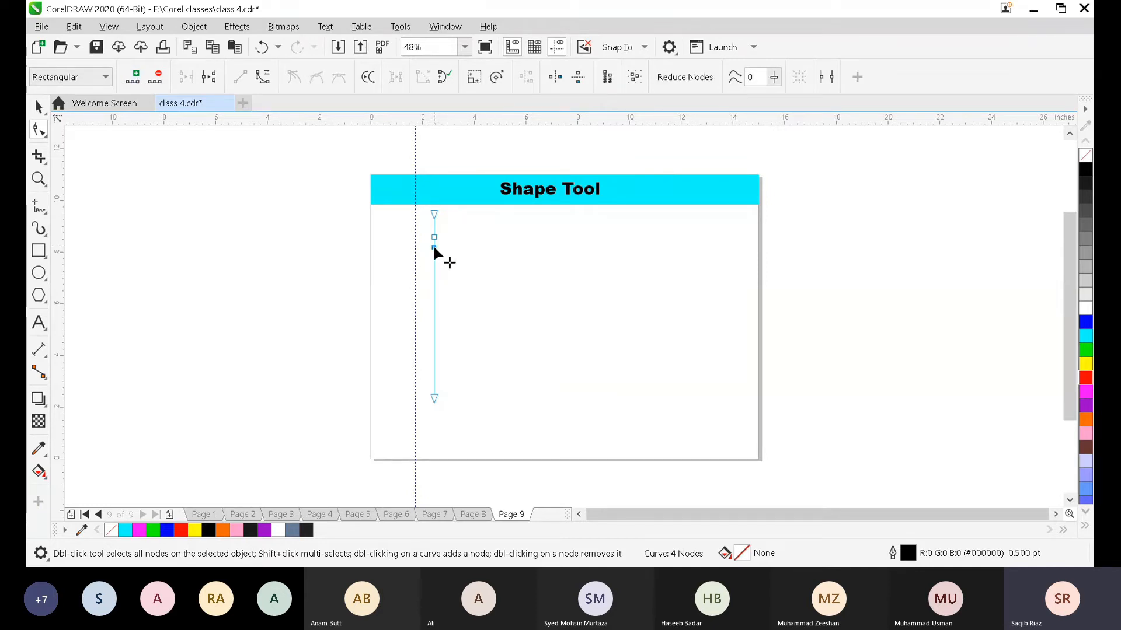
click(434, 257)
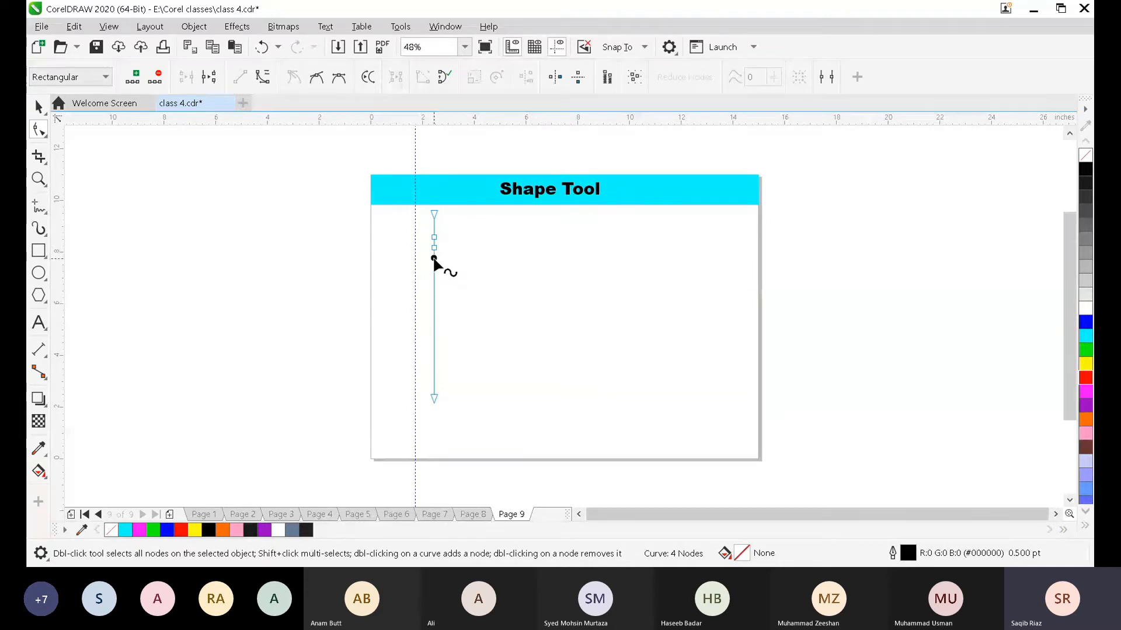
click(134, 78)
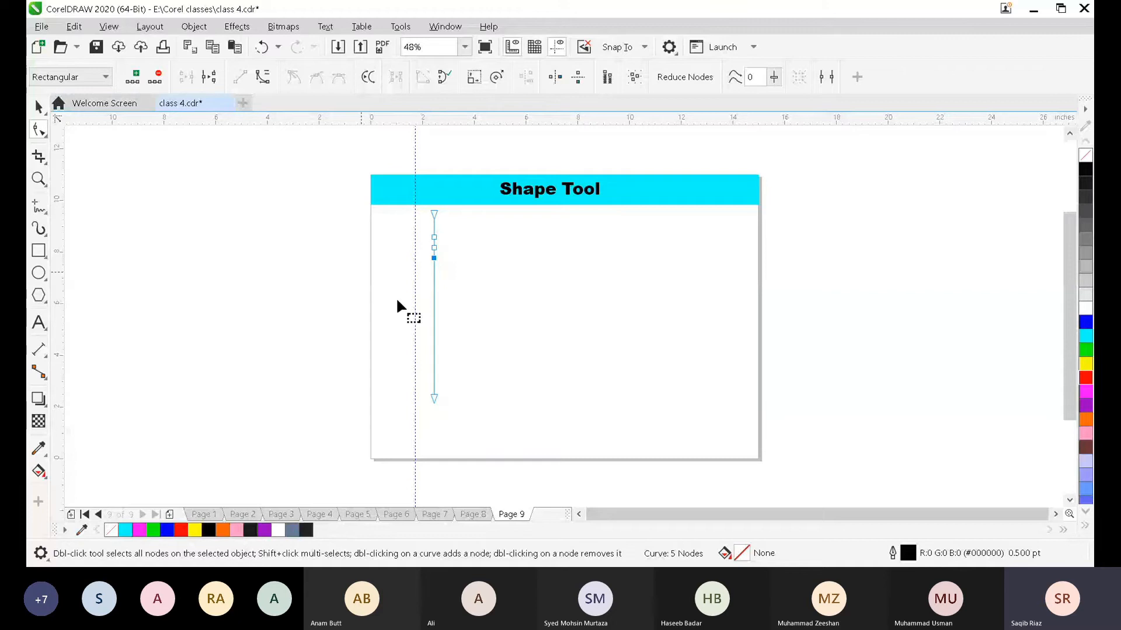
- Delete the middle and lowest of the three added nodes on the vertical line
click(433, 248)
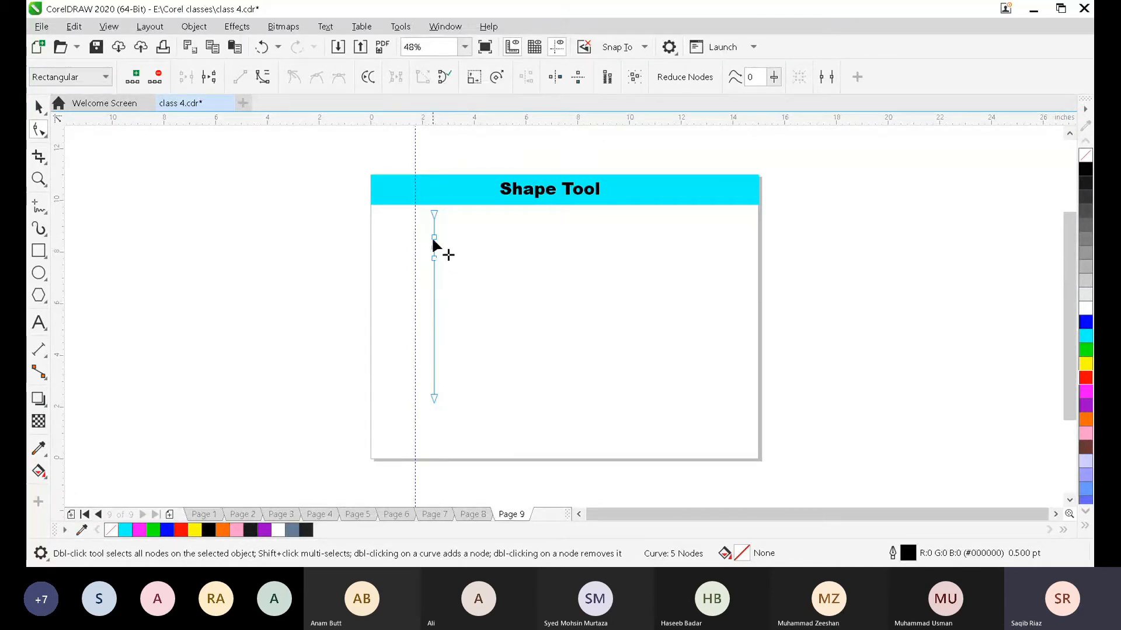
click(158, 78)
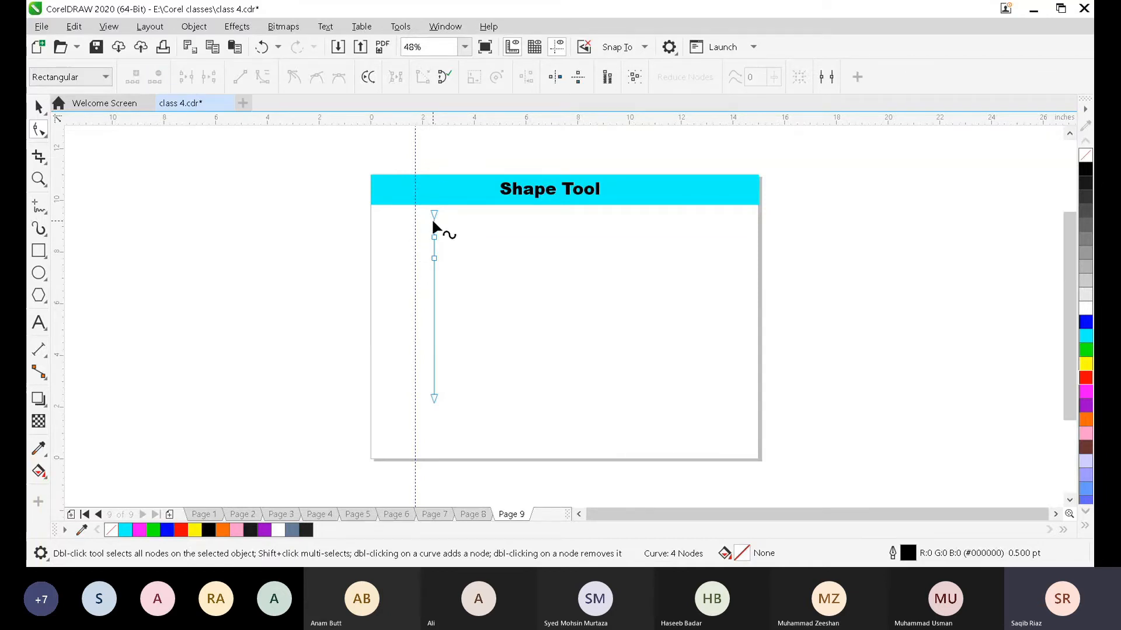
click(434, 257)
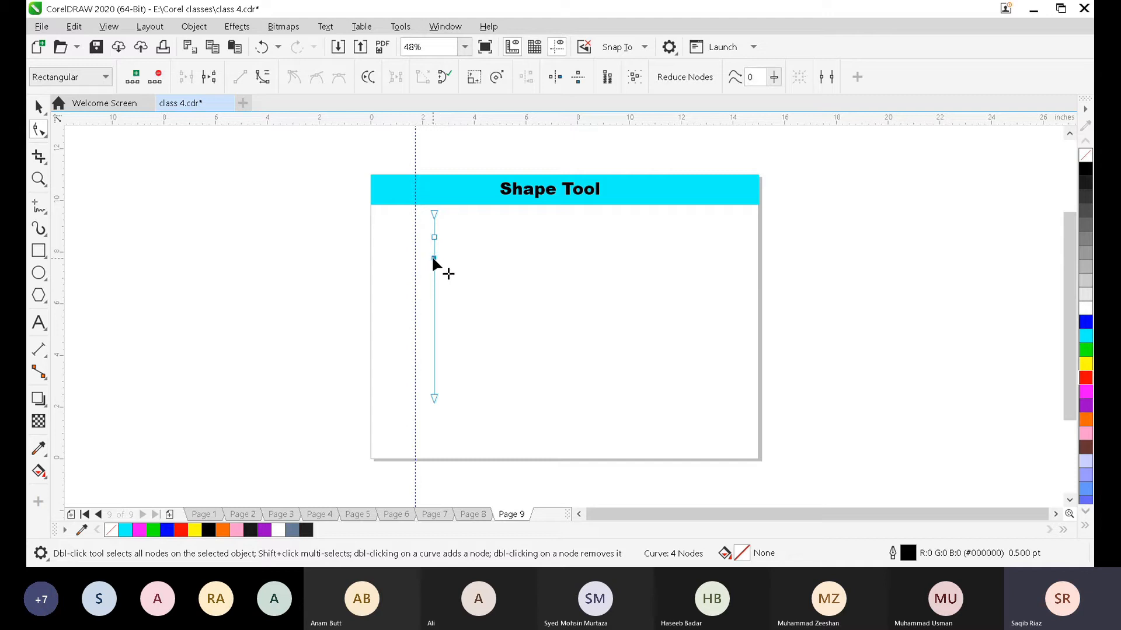
click(158, 79)
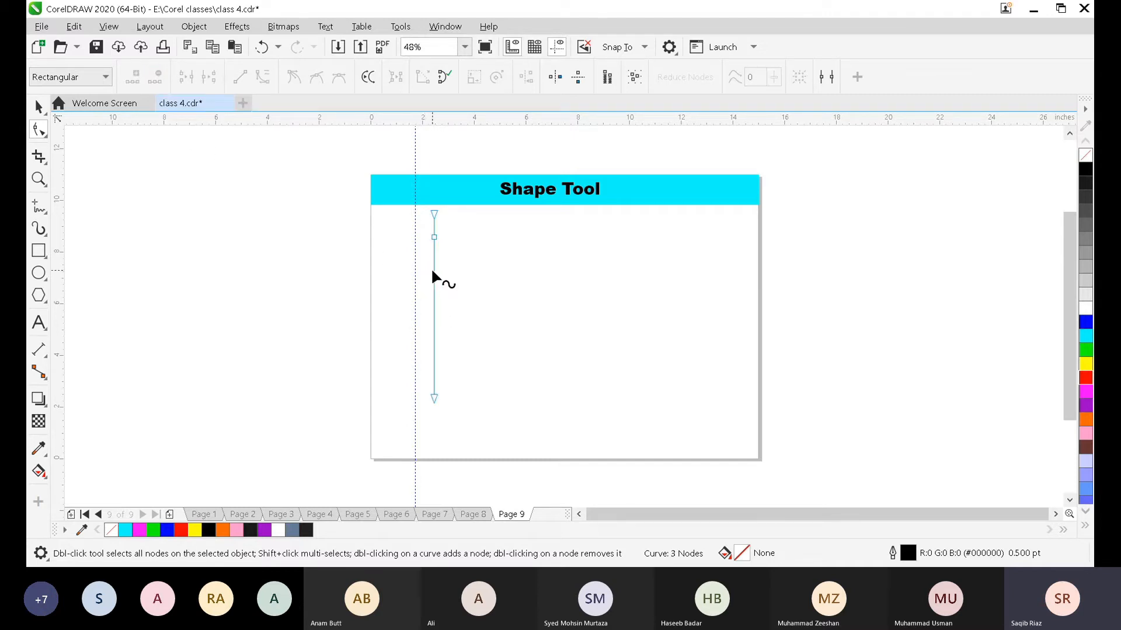
- Try deleting the end node at the bottom of the vertical line, and undo the deletion
click(435, 398)
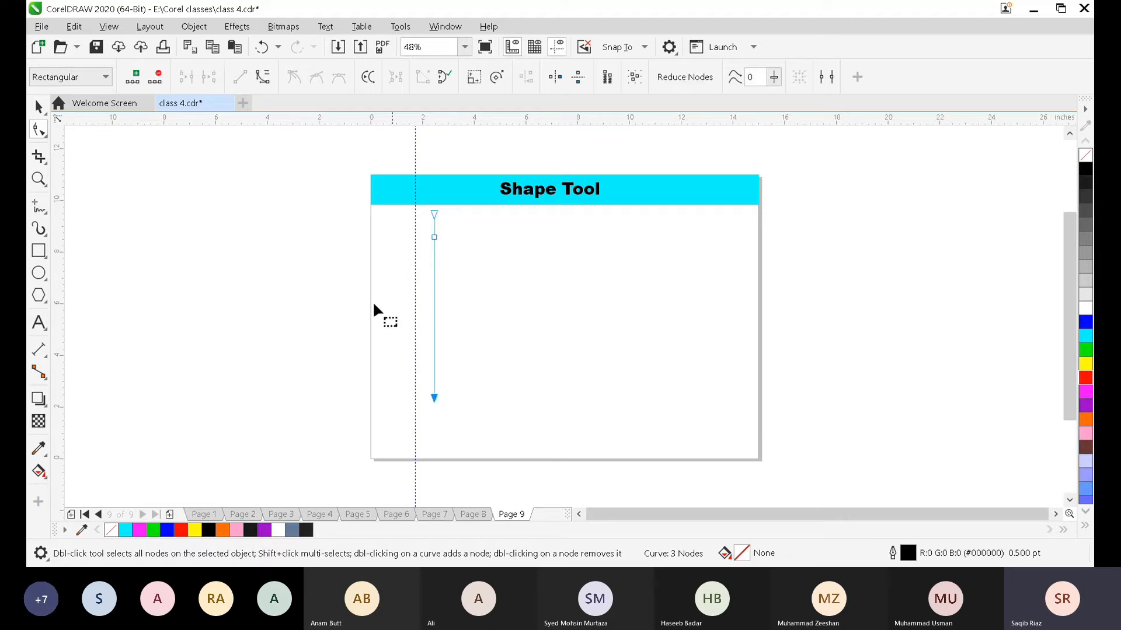
click(155, 77)
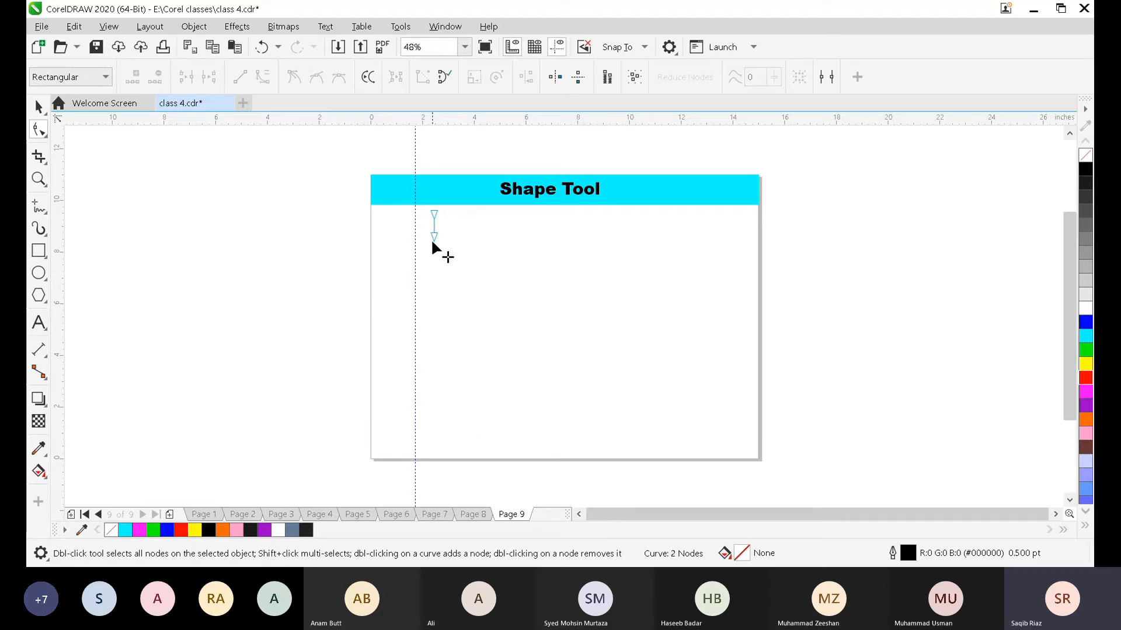
key(ctrl+z)
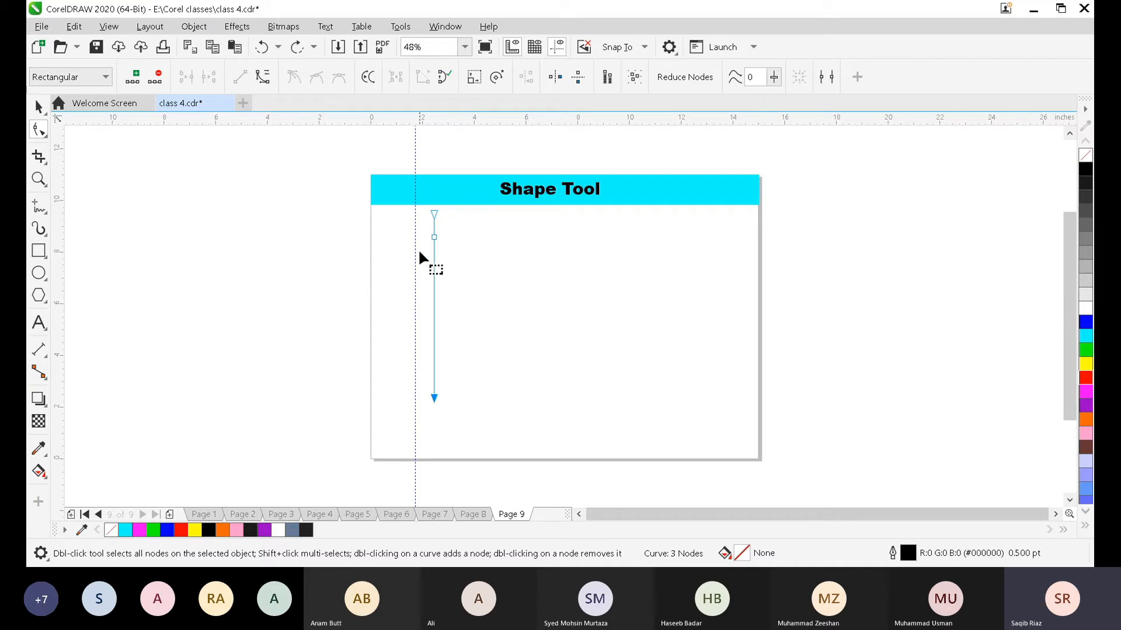
- Add a node at the middle of the vertical line, pull it sideways away from the guideline, and undo that move
double_click(434, 302)
drag(434, 302, 492, 303)
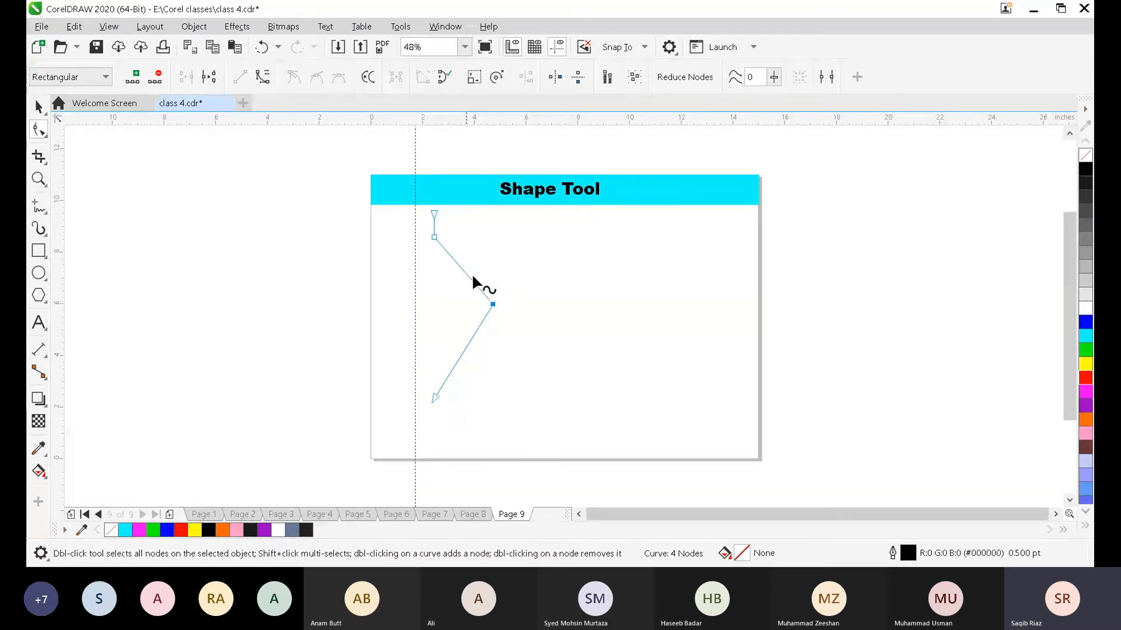
key(ctrl+z)
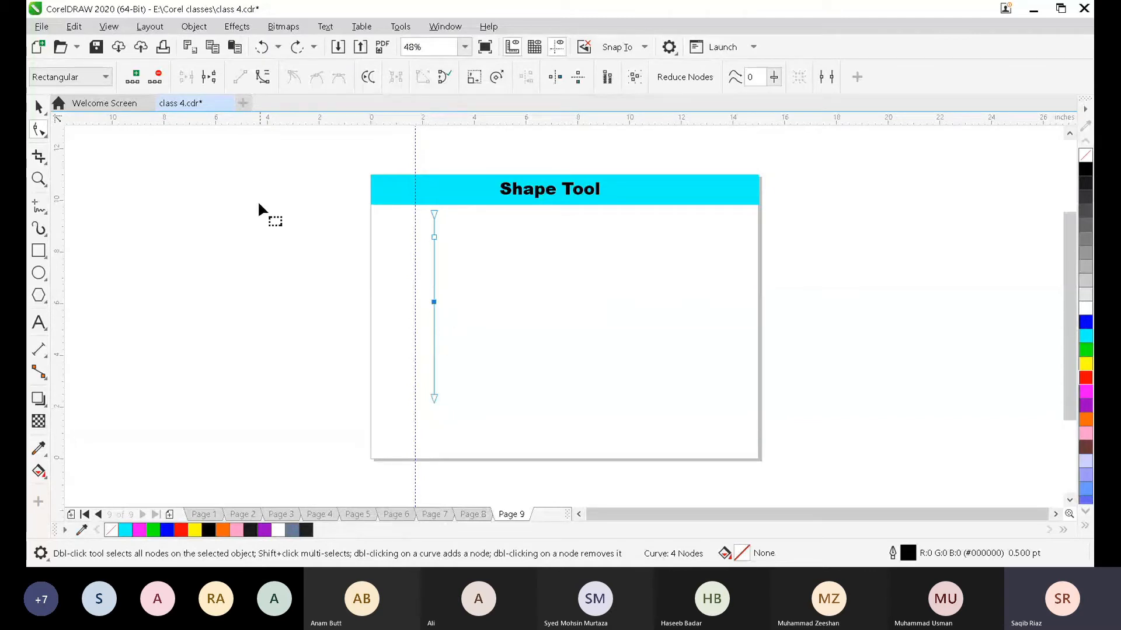
- Delete the line's lower end node so the line shortens to the middle node, and undo it
click(433, 399)
click(157, 82)
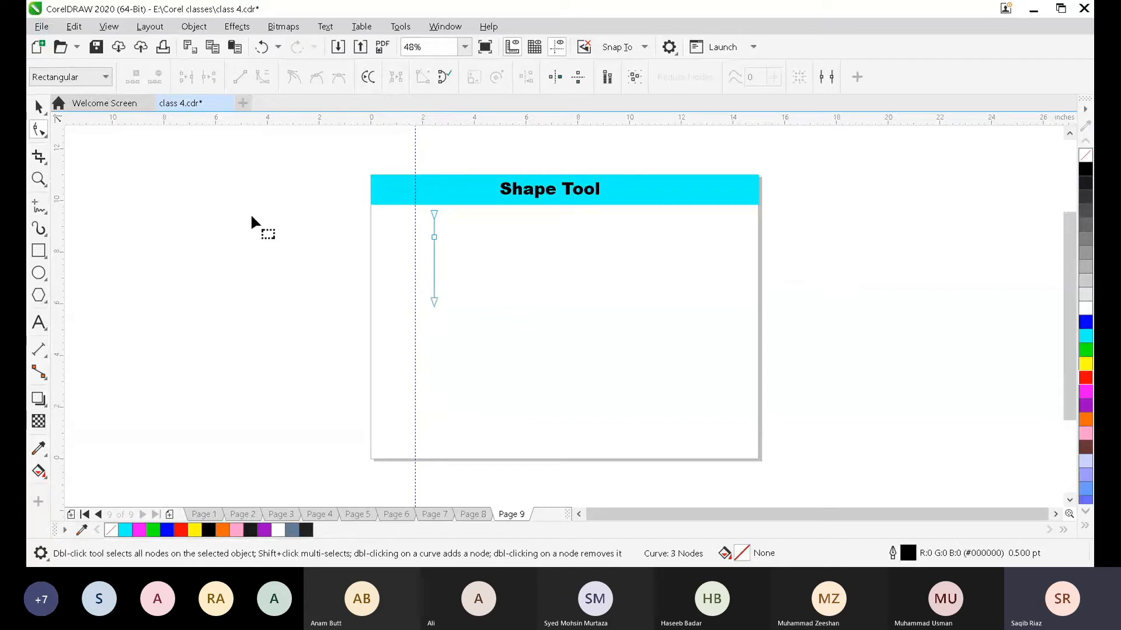
key(ctrl+z)
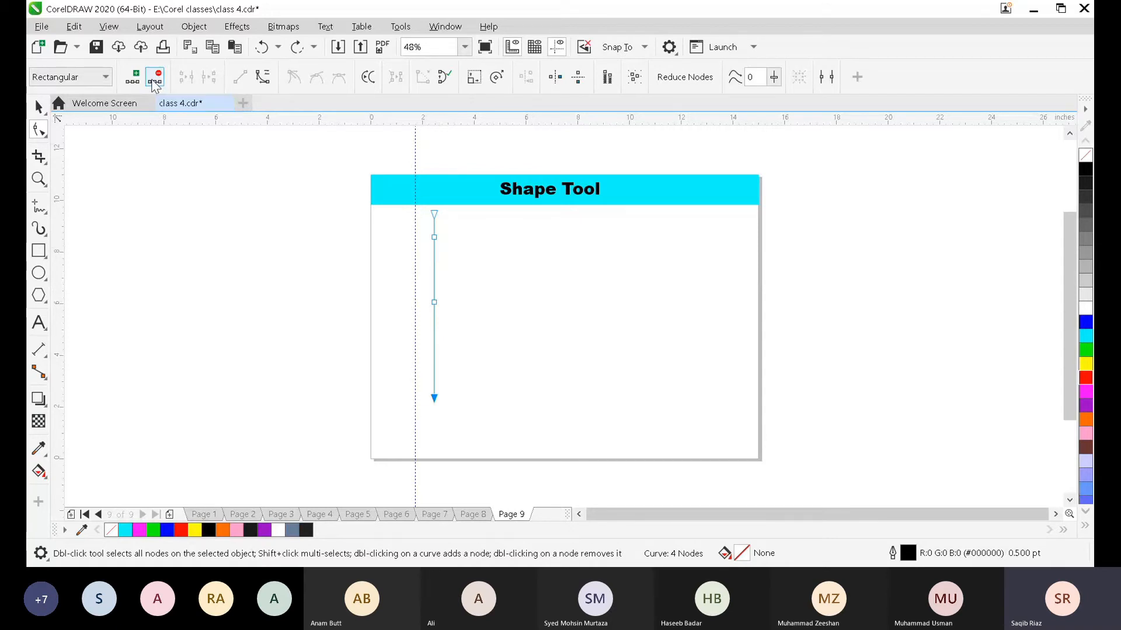
- Add one node above the middle node and two nodes between it and the line's lower end
click(433, 264)
click(138, 78)
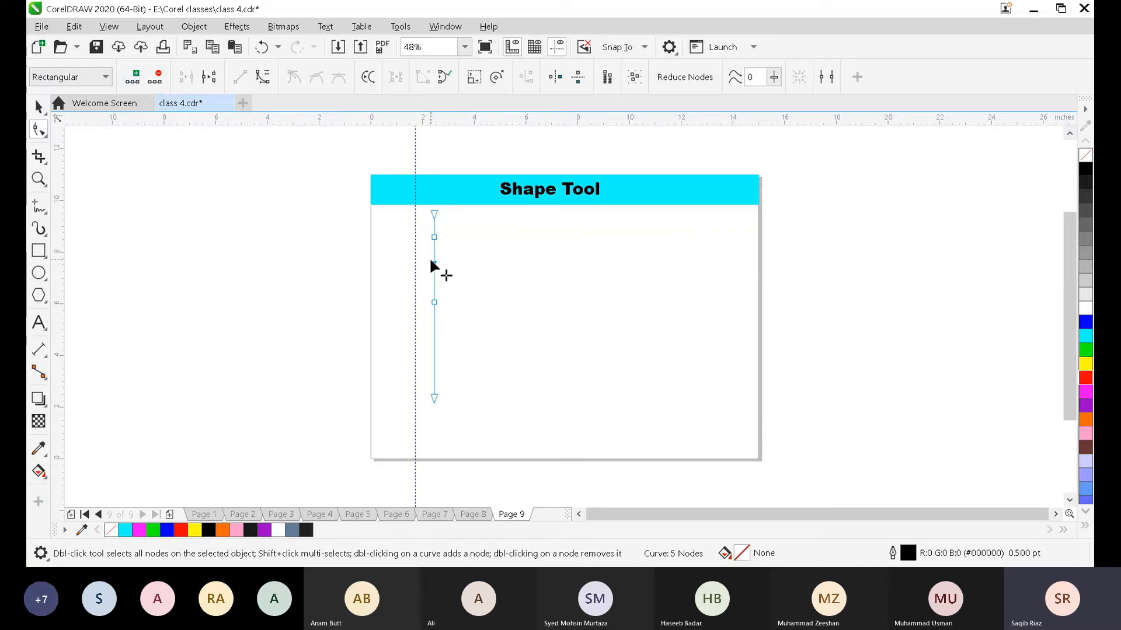
click(433, 349)
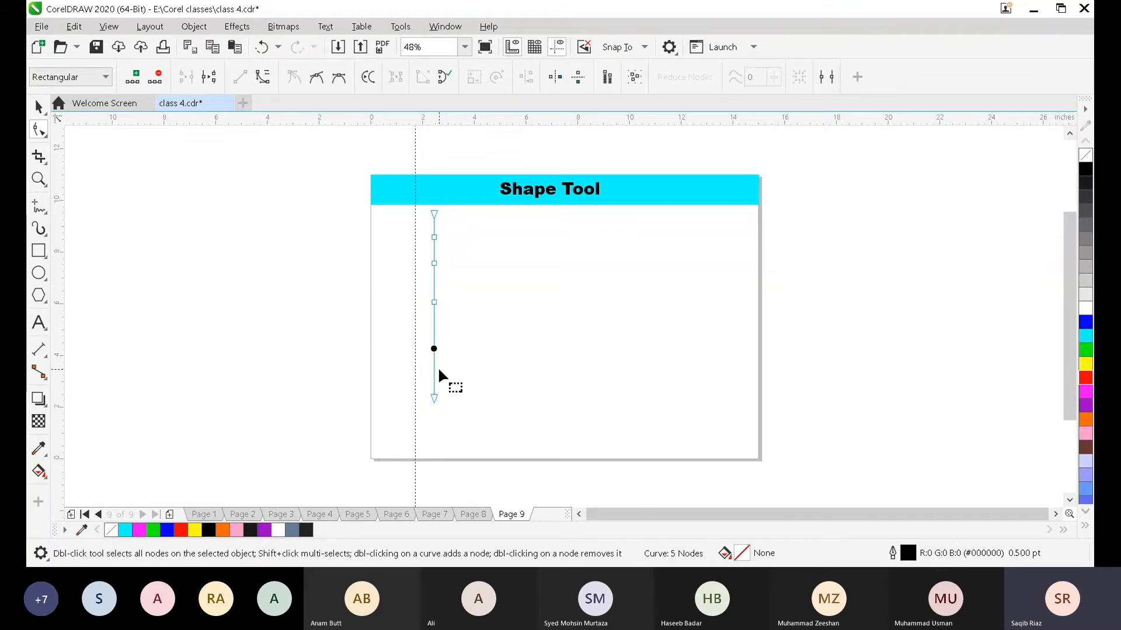
double_click(433, 372)
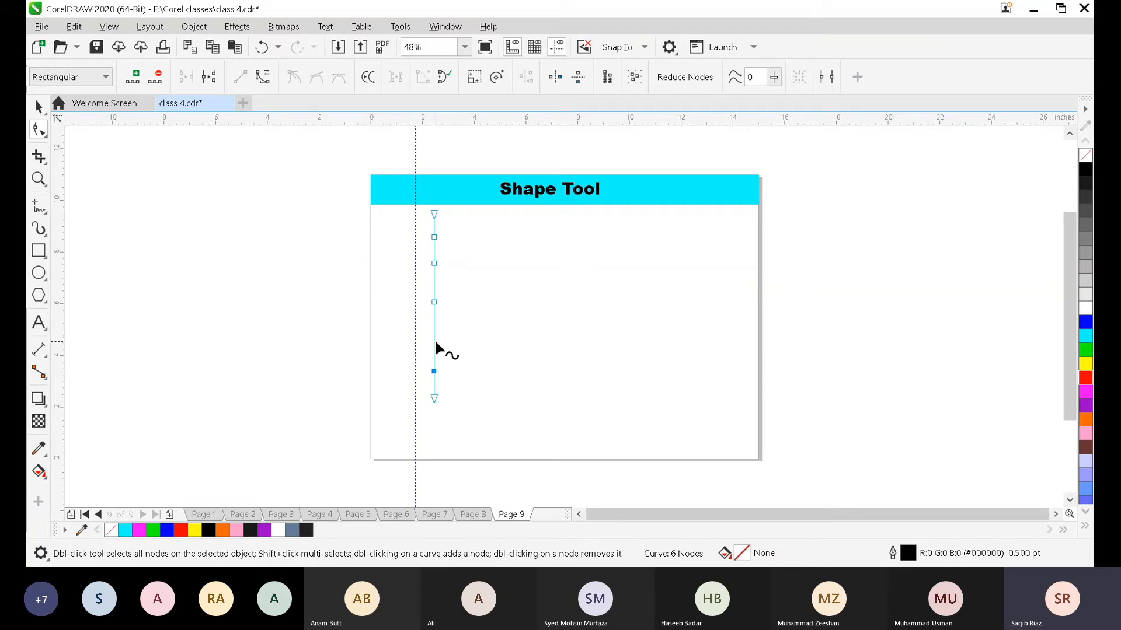
double_click(434, 345)
- Delete all five intermediate nodes of the vertical line, working from the middle and lower ones up to the topmost
click(435, 303)
key(Delete)
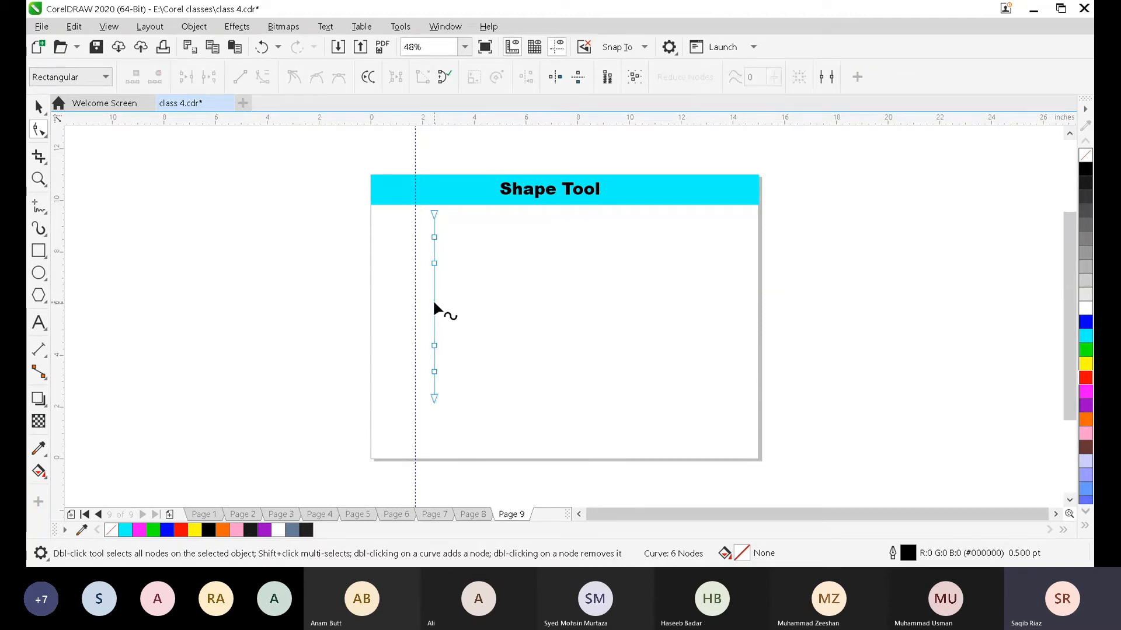
double_click(434, 372)
double_click(433, 344)
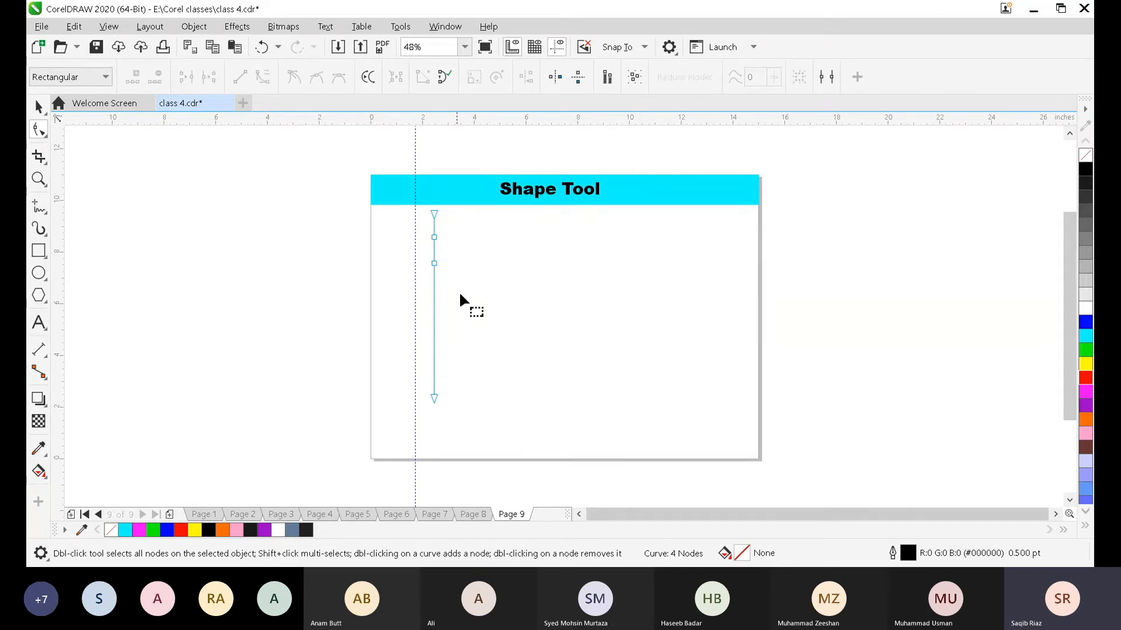
click(434, 263)
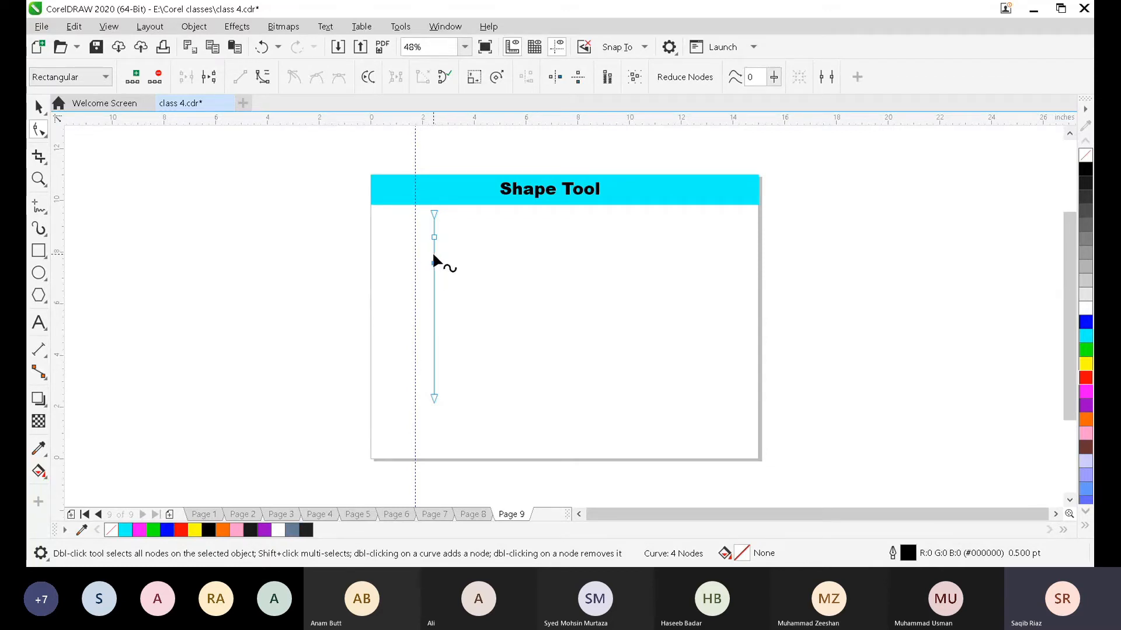
double_click(432, 264)
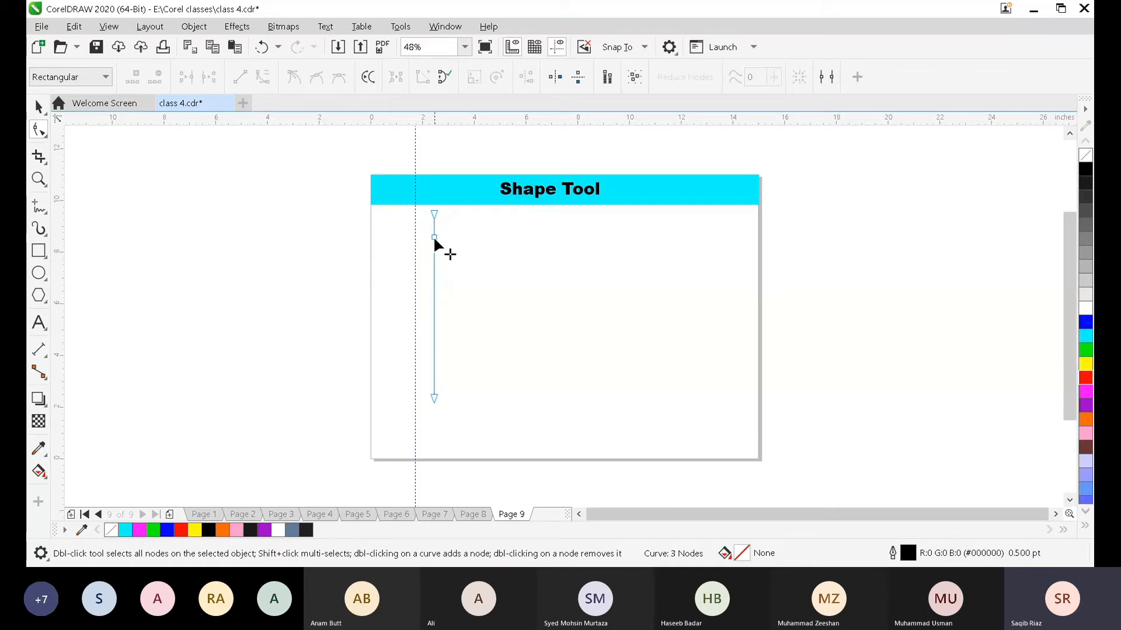
double_click(433, 236)
- Add three closely spaced nodes, one below another, just under the upper end of the vertical line
click(434, 229)
click(139, 80)
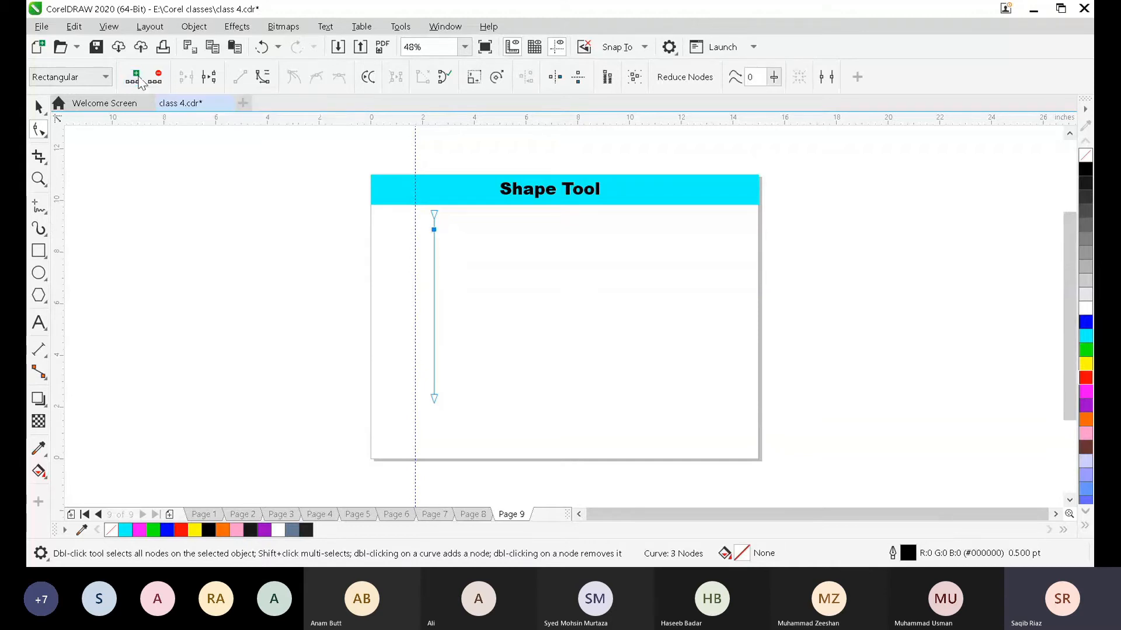
click(434, 242)
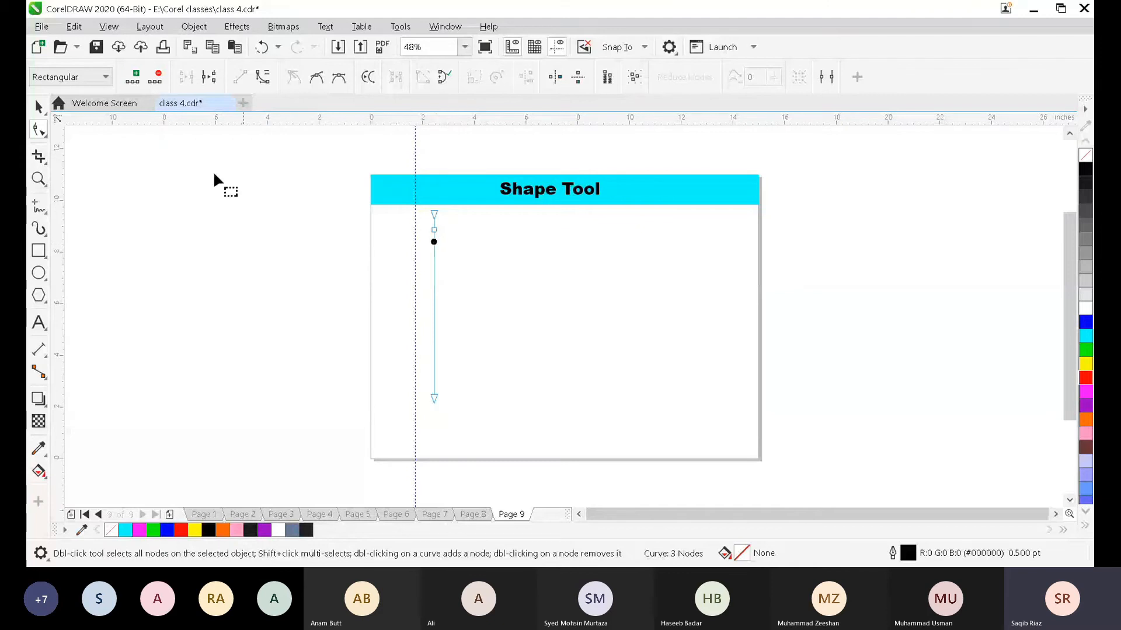
click(139, 80)
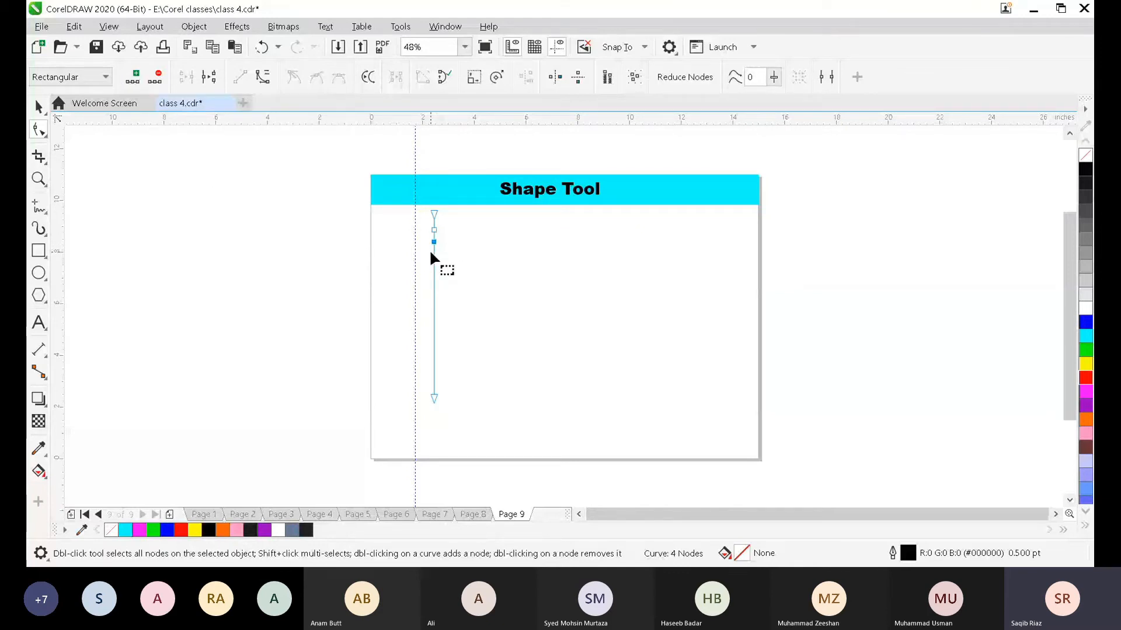
click(433, 253)
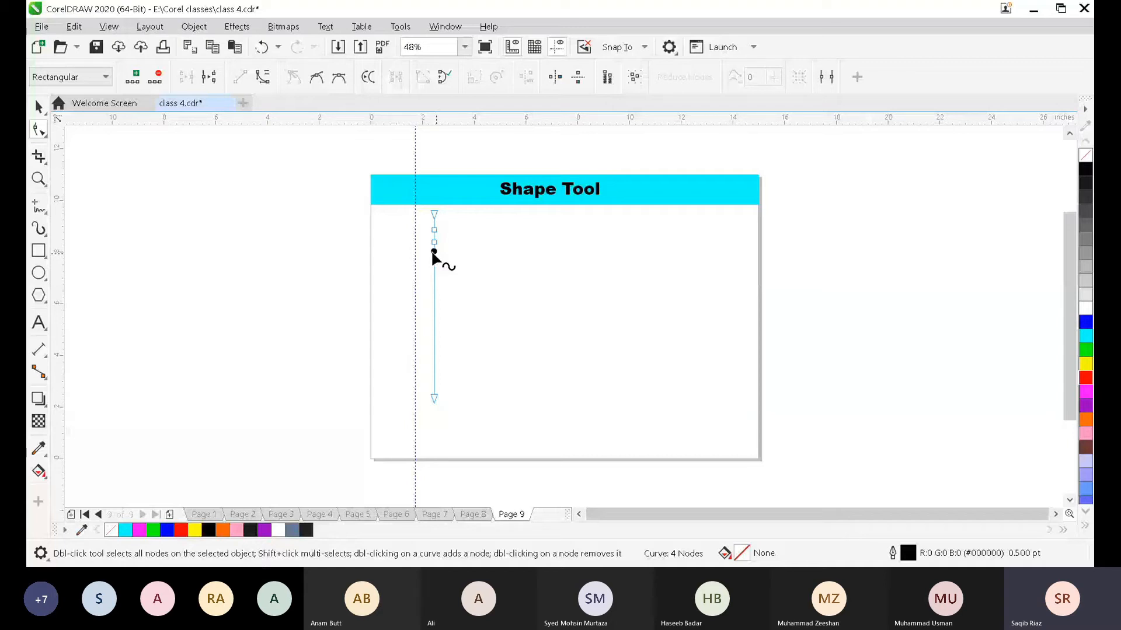
double_click(433, 252)
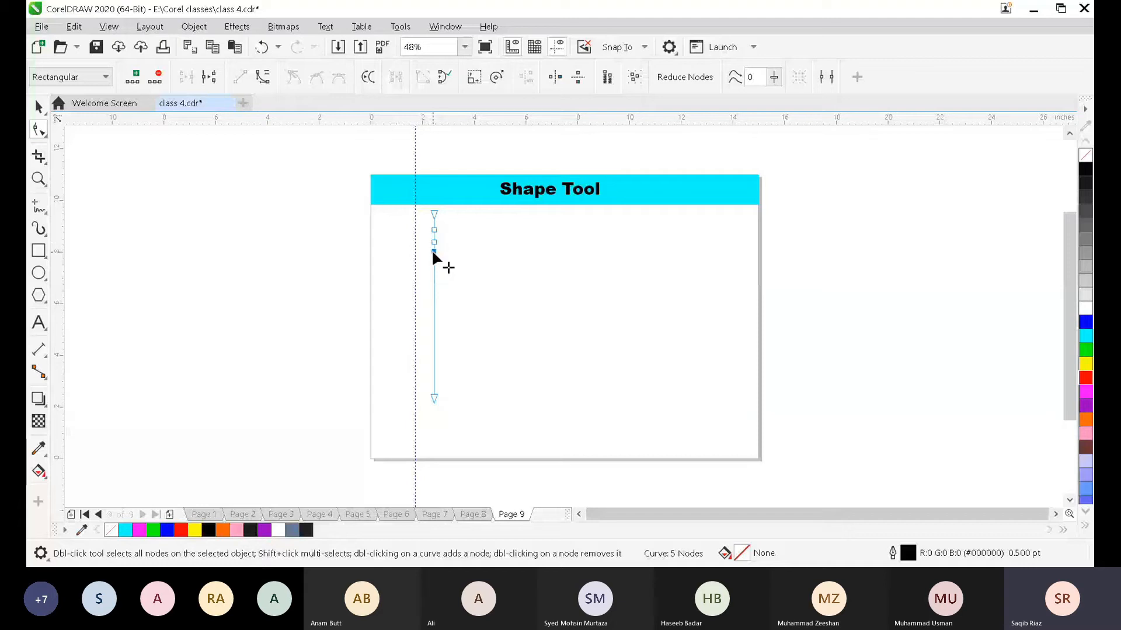
- Move the middle of the three nodes sideways onto the vertical guideline to form a pointed notch
click(431, 241)
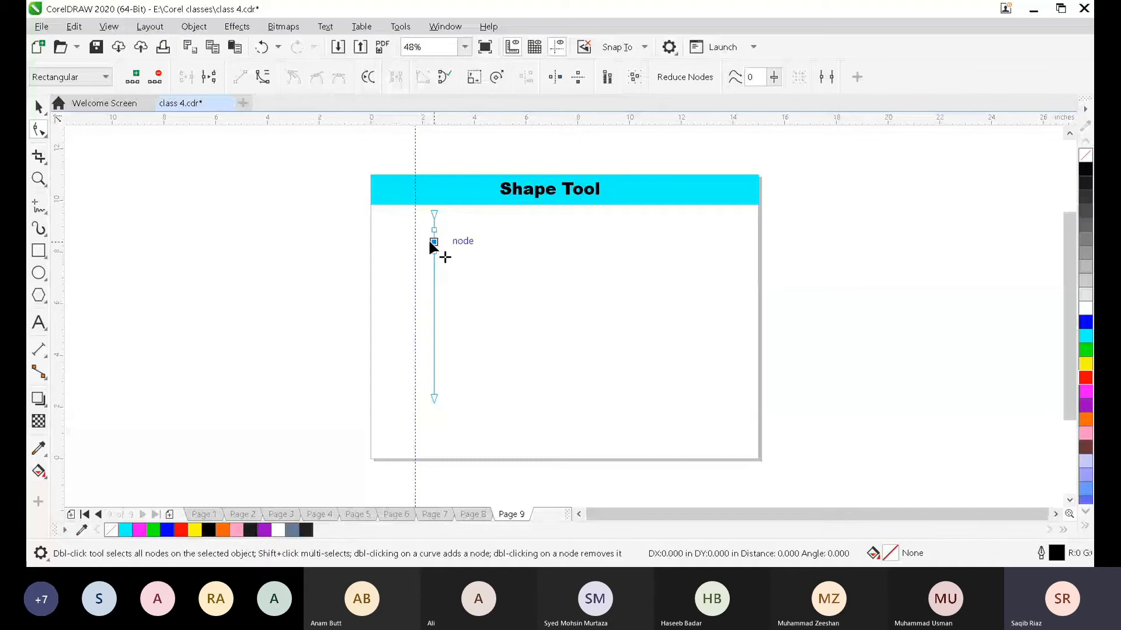
mouse_move(430, 243)
mouse_down()
mouse_move(416, 241)
mouse_move(430, 240)
mouse_up()
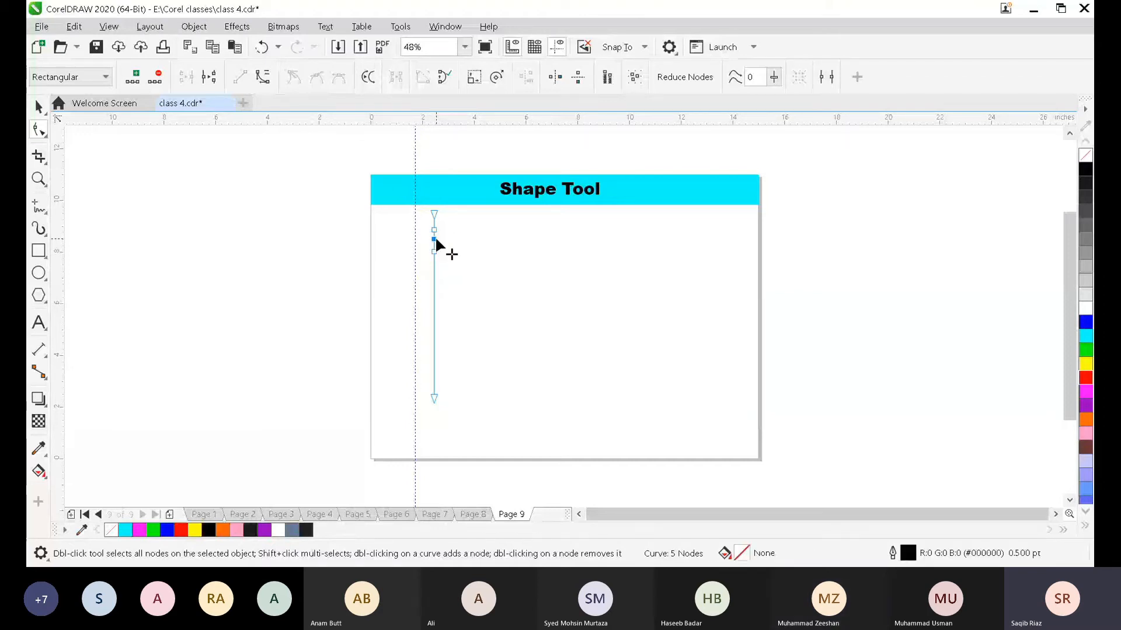
drag(431, 241, 412, 237)
click(423, 289)
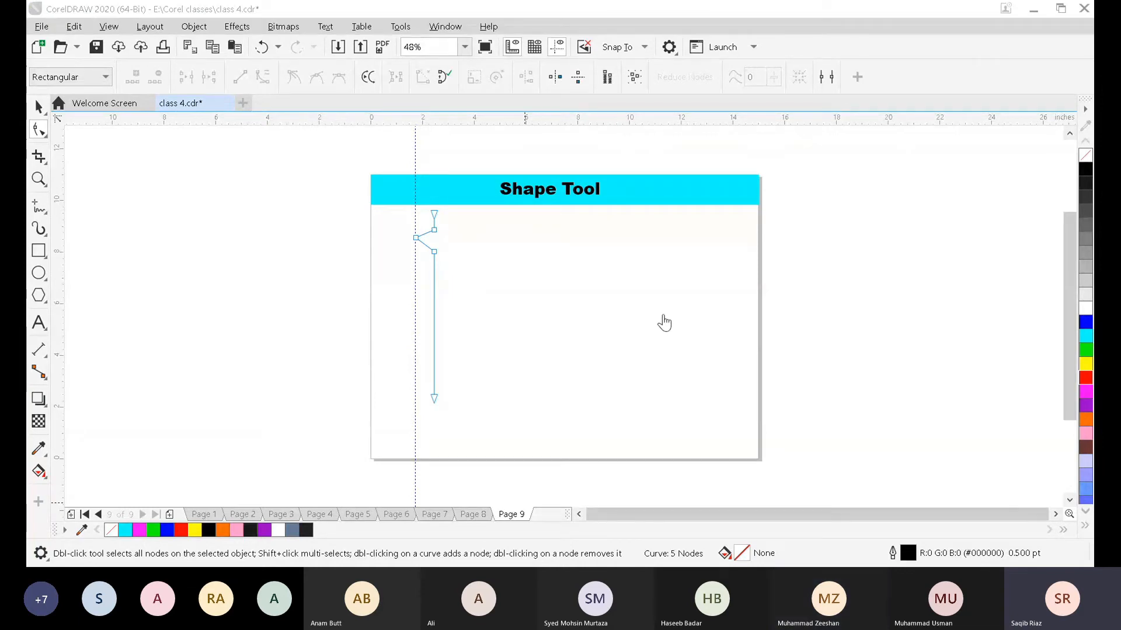
- Add two more nodes, one below the other, on the straight segment directly beneath the notch
click(605, 517)
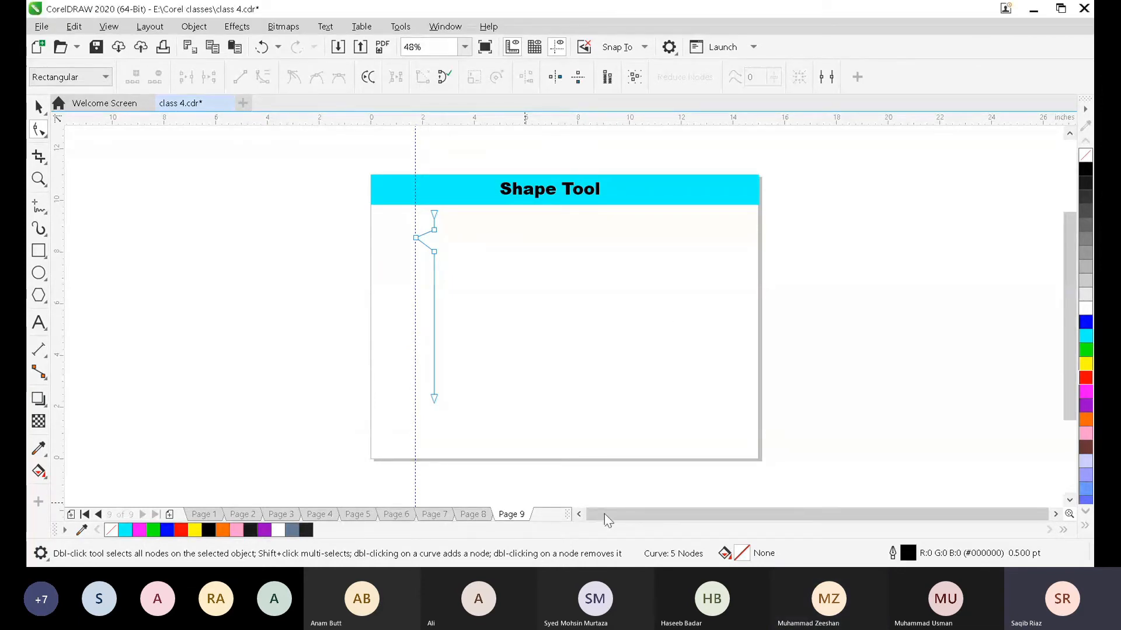
click(433, 271)
click(133, 78)
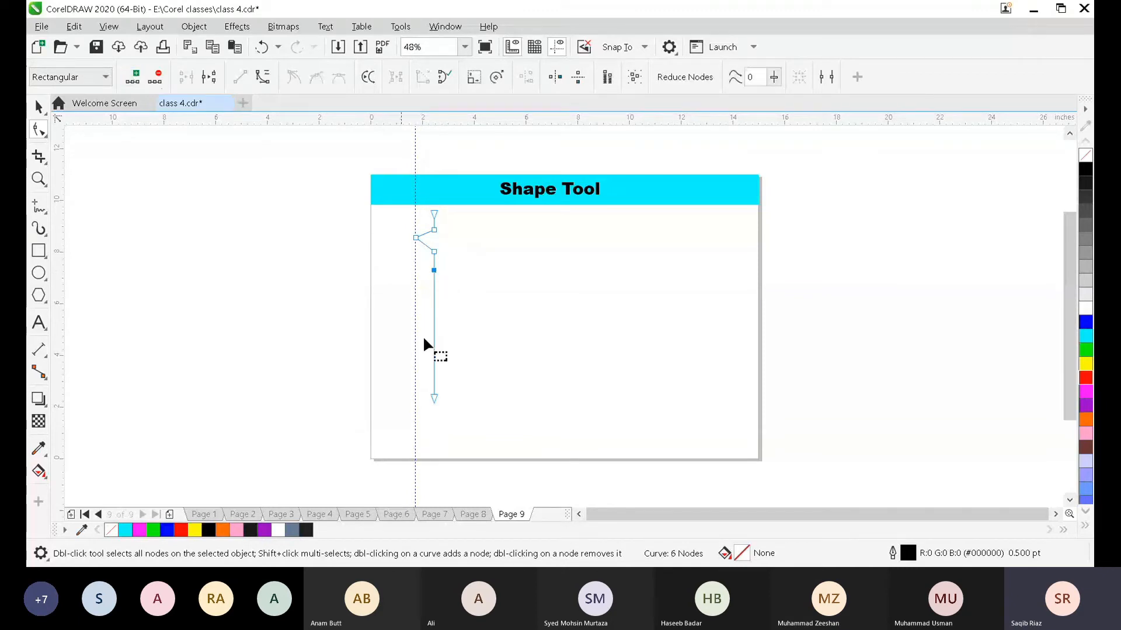
click(433, 283)
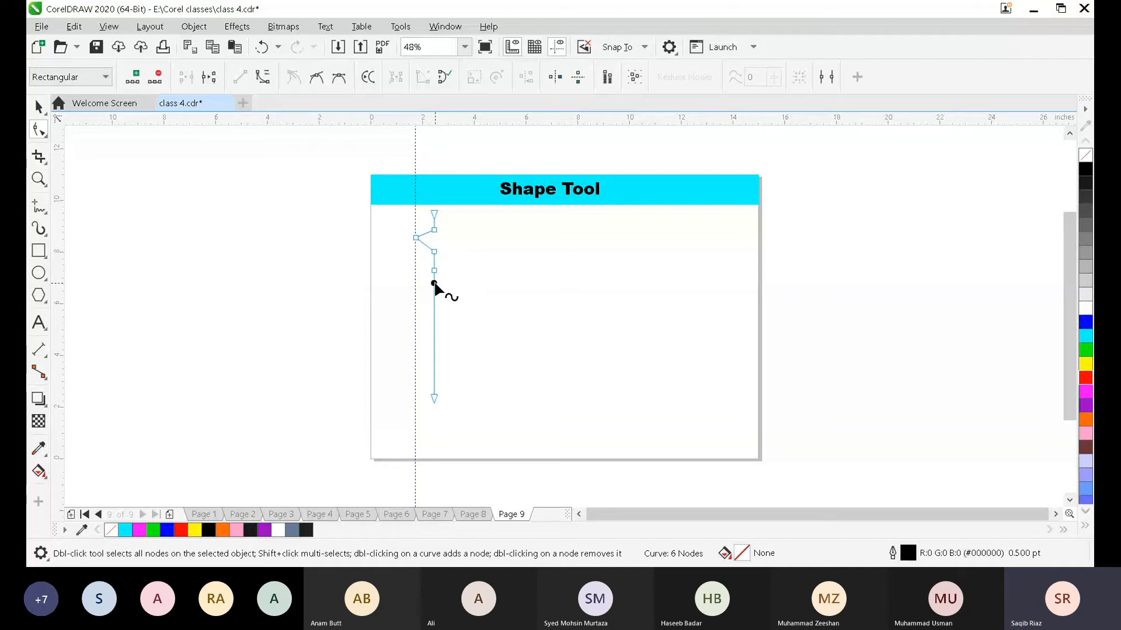
click(134, 76)
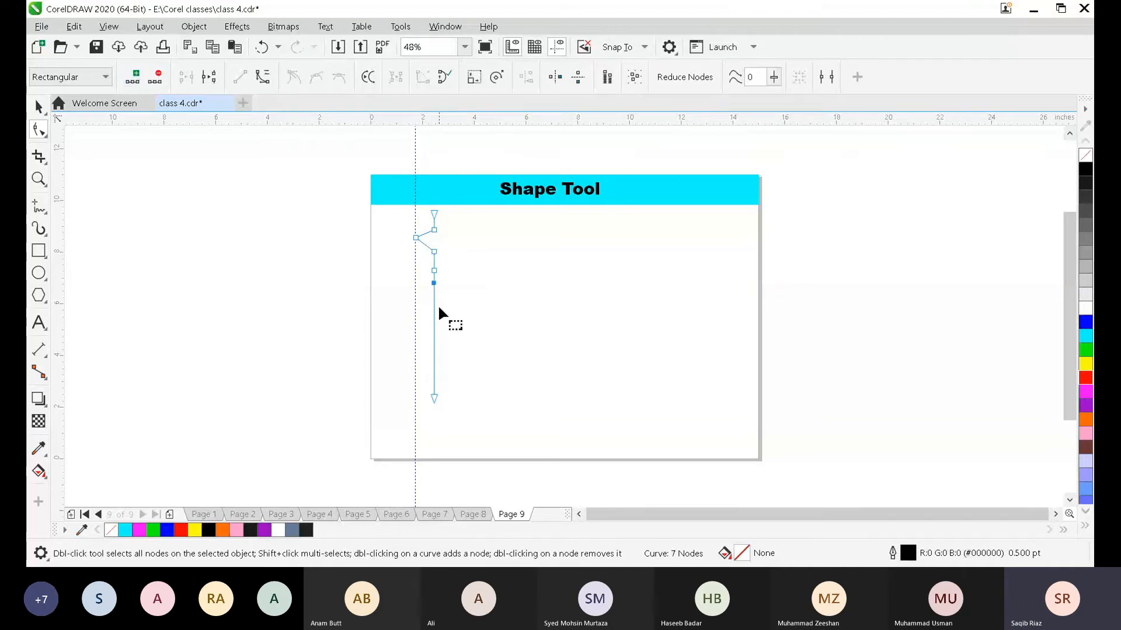
- Move the upper of the two new nodes onto the vertical guideline to form a second notch
click(433, 270)
drag(433, 268, 435, 268)
drag(433, 266, 414, 265)
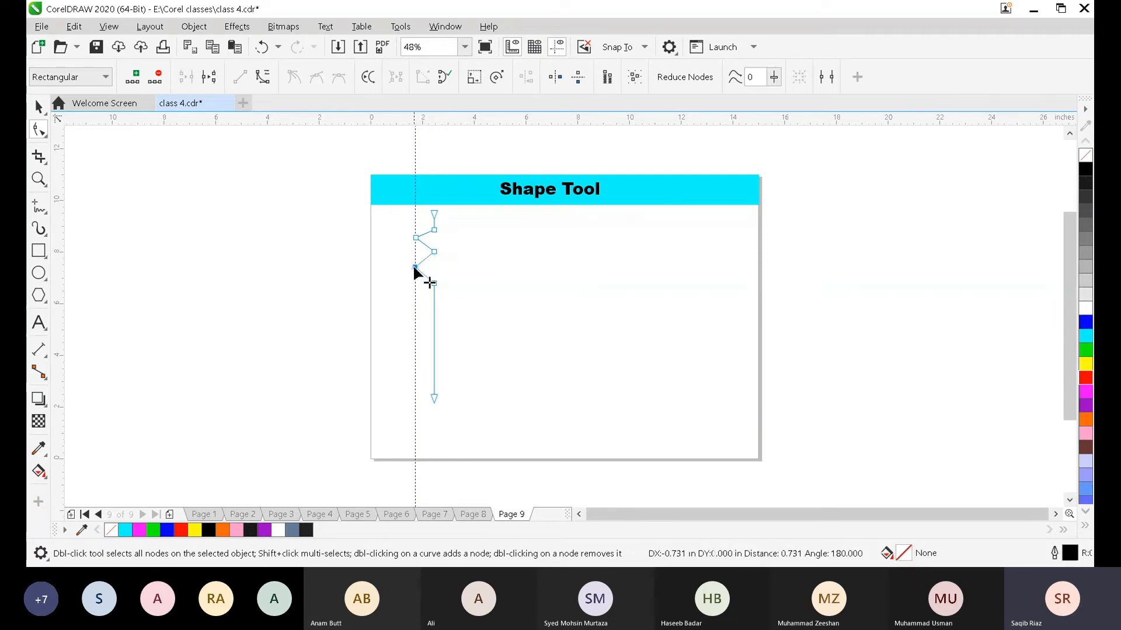
- Add a node on the straight segment below the second notch and move it horizontally onto the vertical guideline
click(434, 306)
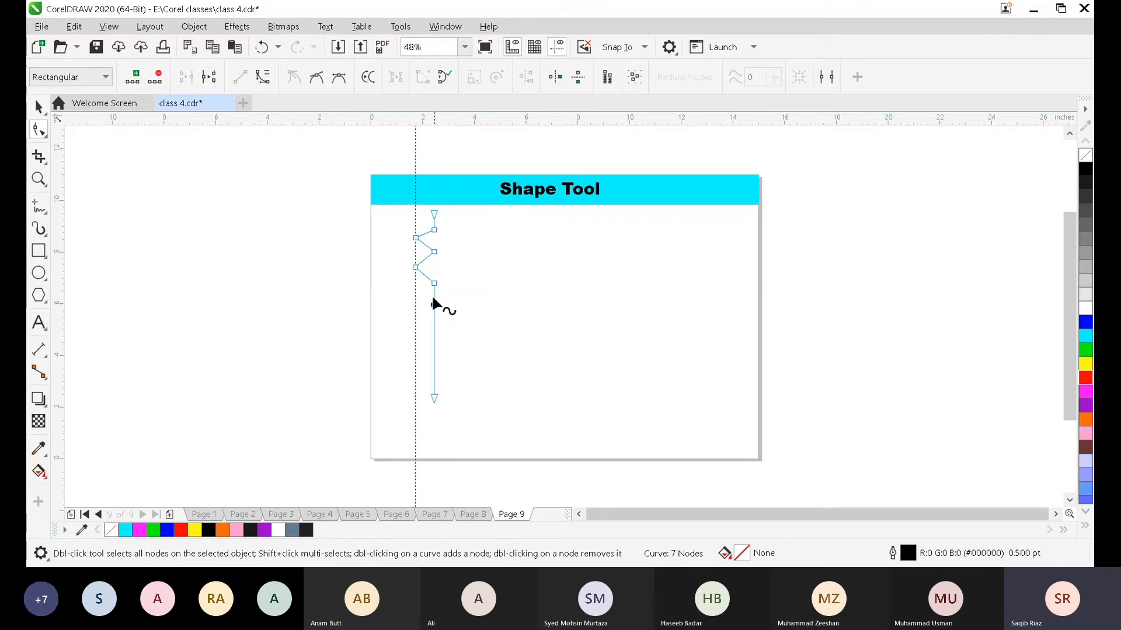
click(132, 76)
drag(434, 305, 415, 304)
- Move the line's lower end node down and away from the guideline, and select the upper end node
click(433, 212)
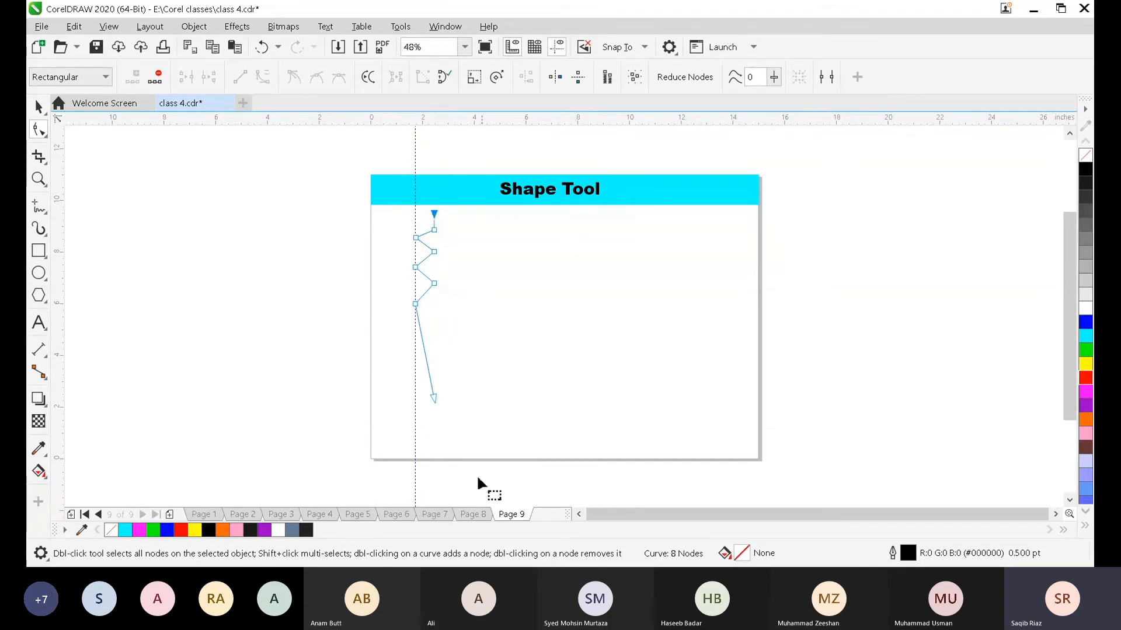
click(433, 396)
drag(433, 396, 456, 415)
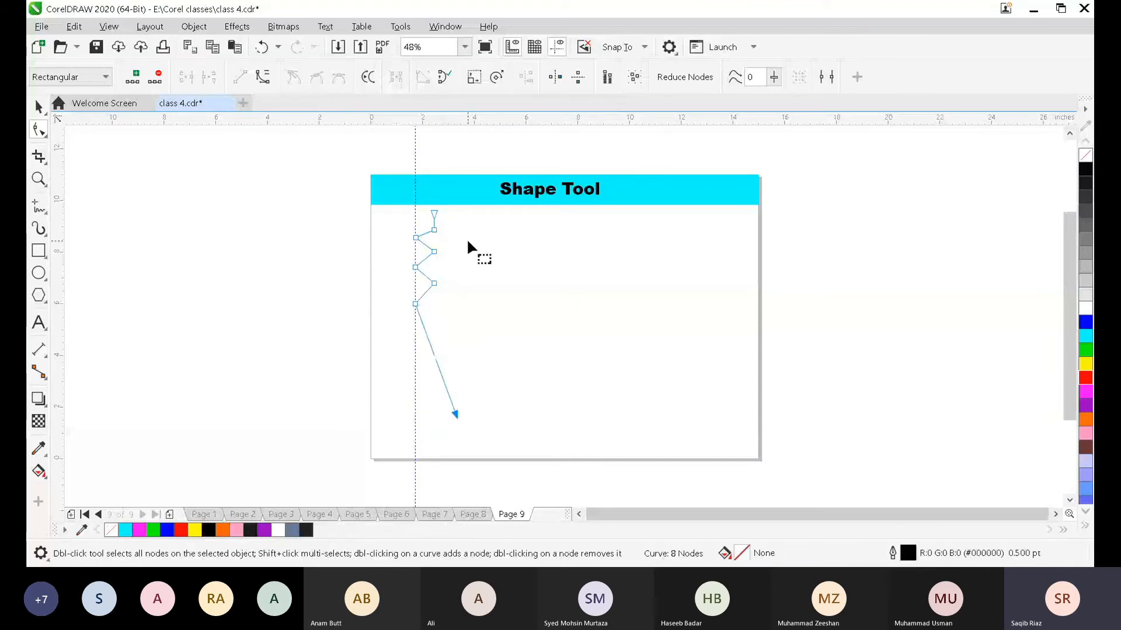
click(434, 213)
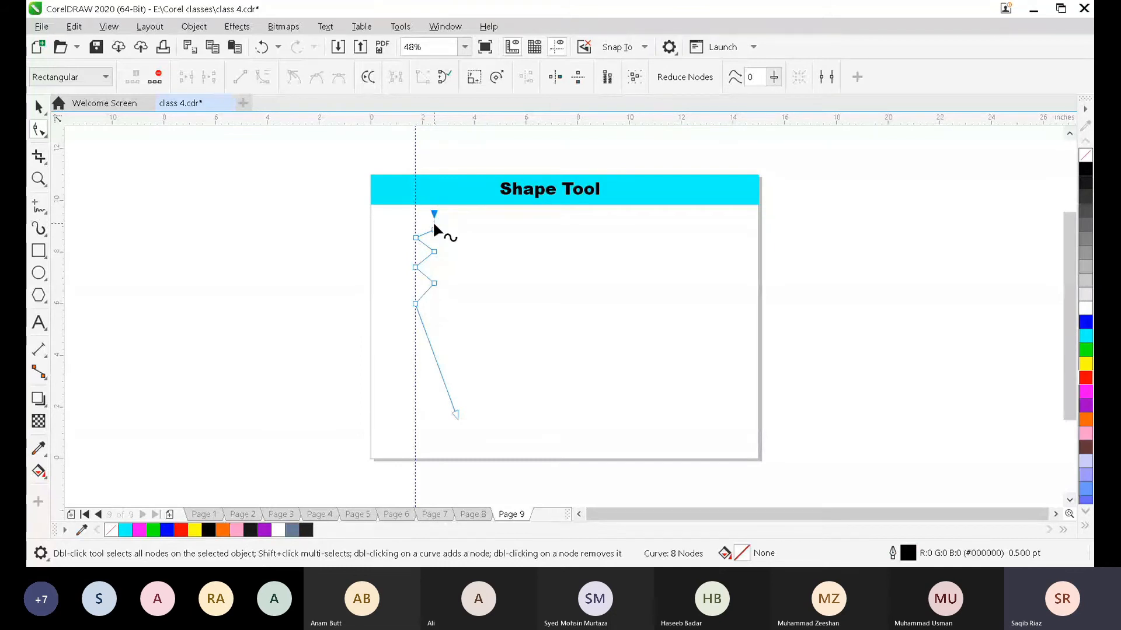
- Move the line's upper end node slightly outward, away from the zigzag, and deselect it
drag(432, 212, 444, 210)
click(527, 391)
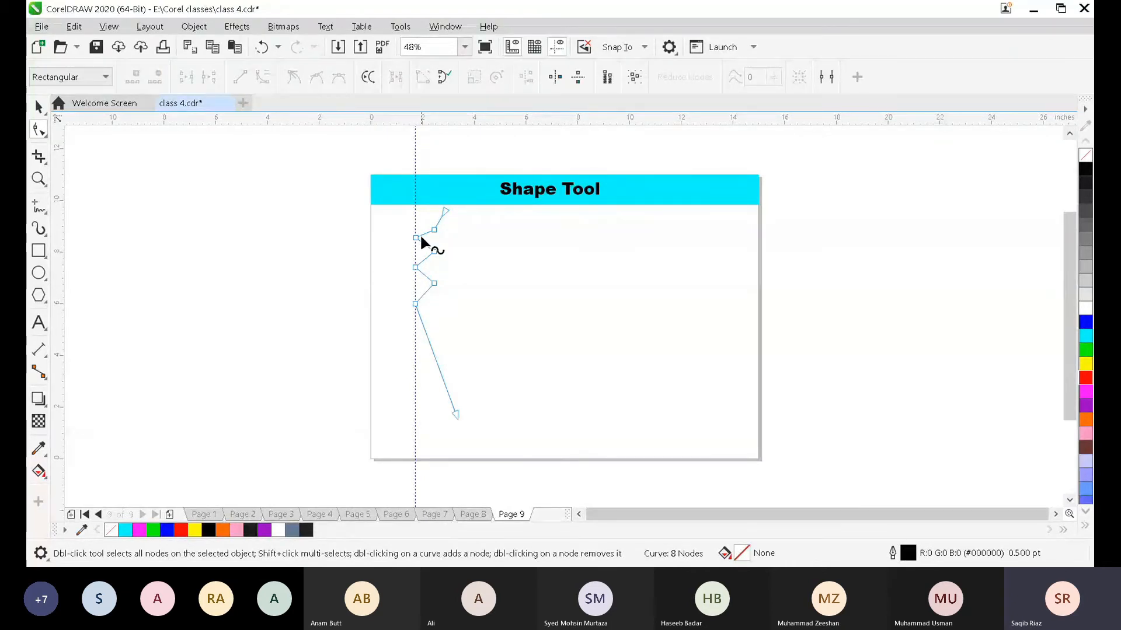
- Select the six middle nodes of the zigzag together, try moving them left of the guideline, and undo the move
drag(391, 210, 429, 311)
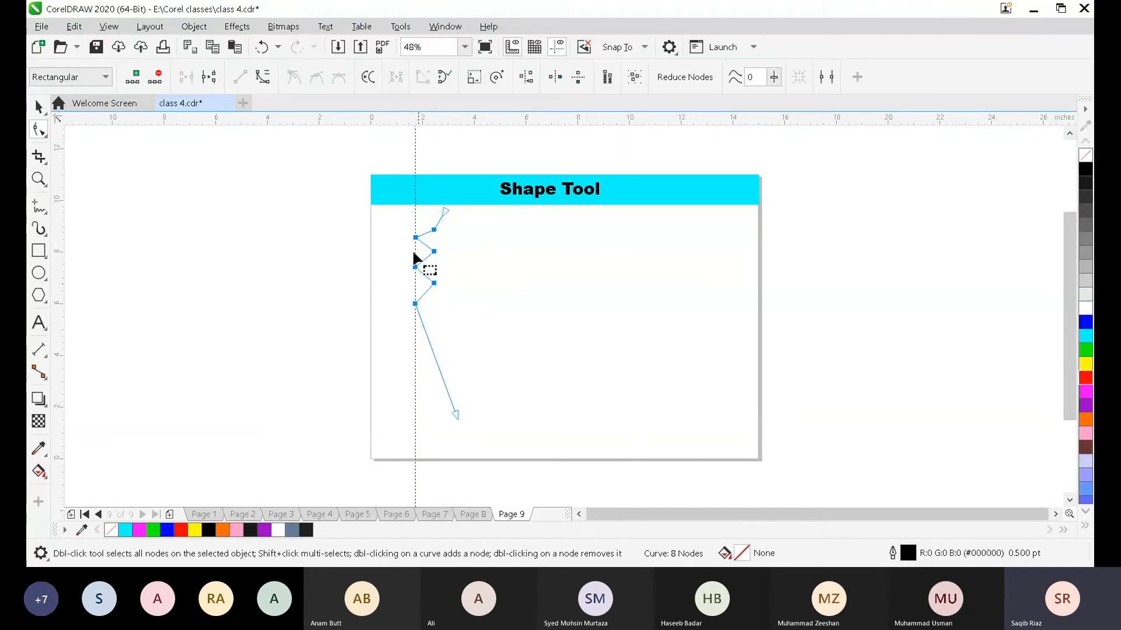
drag(414, 266, 376, 260)
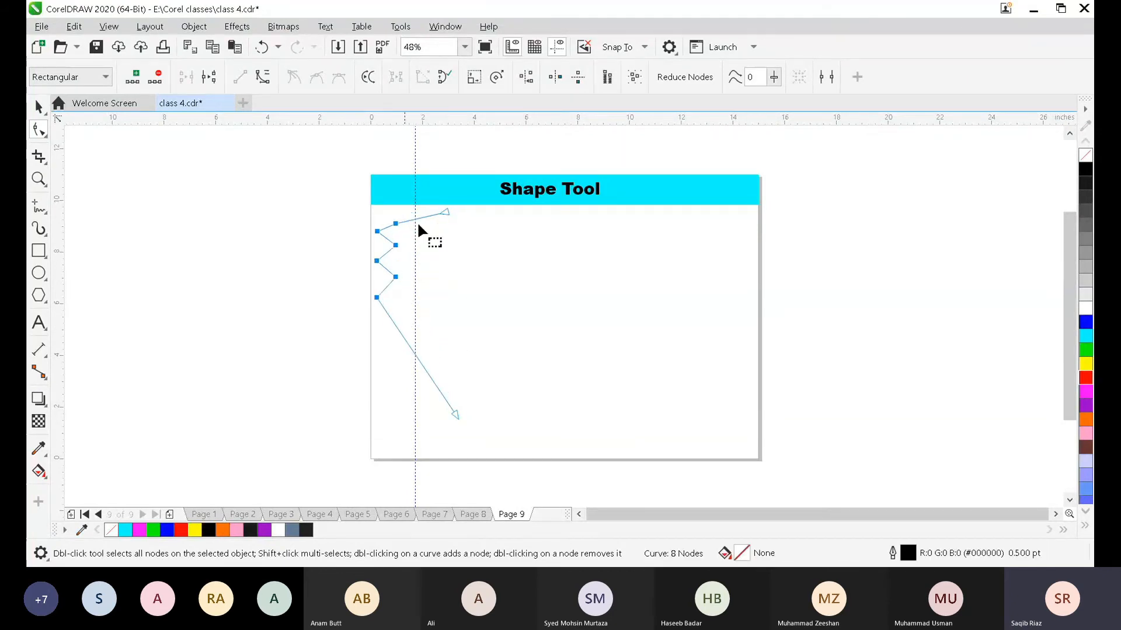
key(ctrl+z)
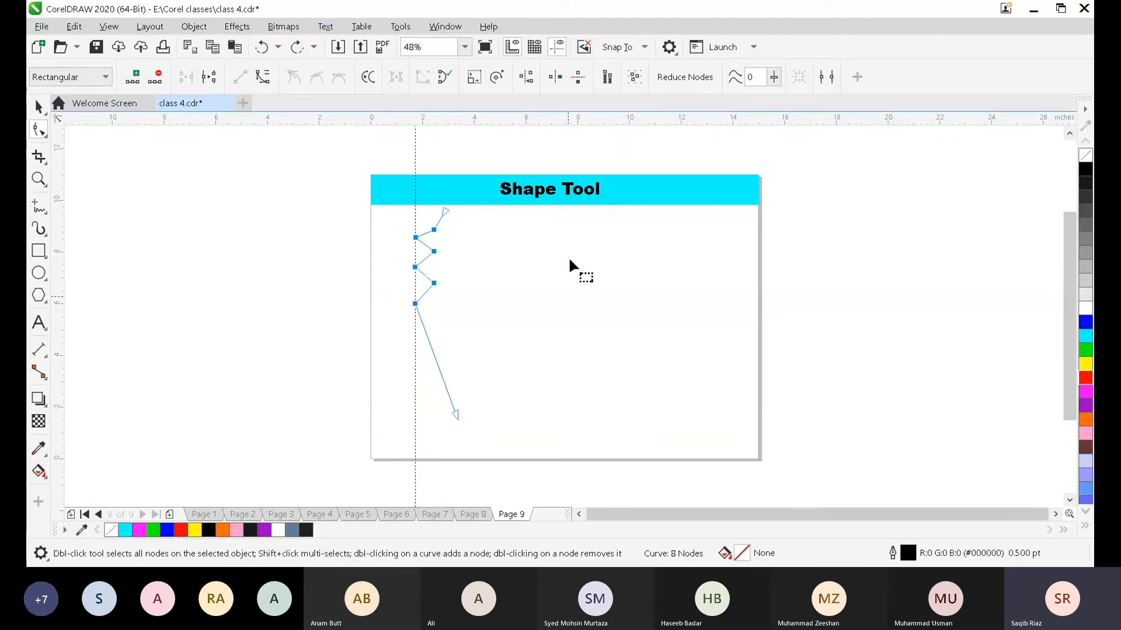
click(499, 289)
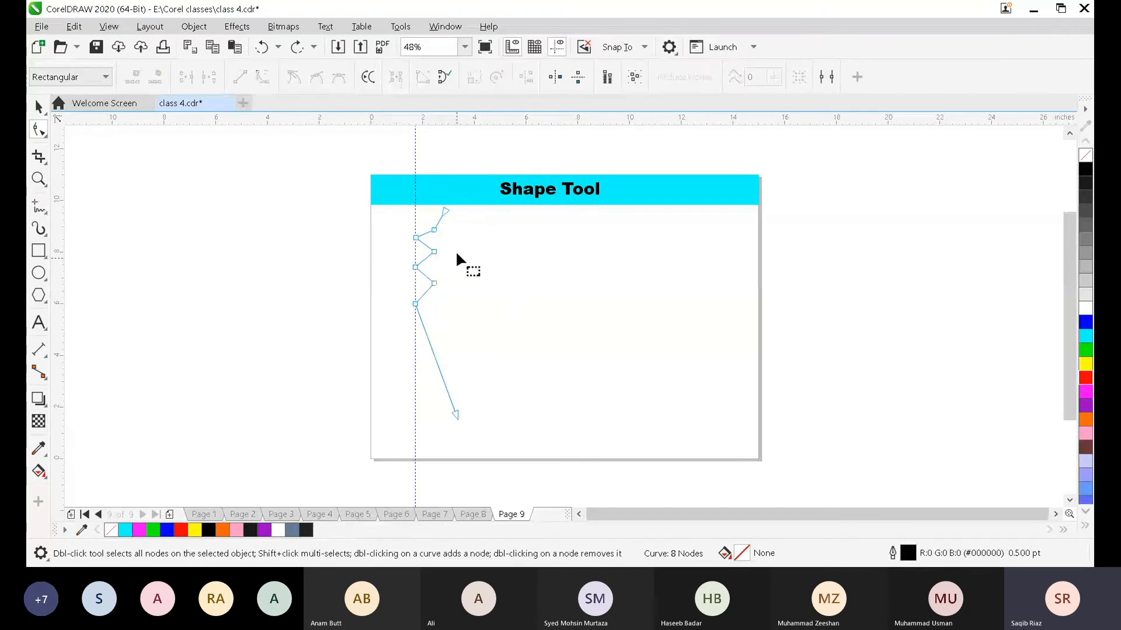
- Try making a horizontally mirrored copy of the zigzag line to its right, and undo the copy
click(433, 229)
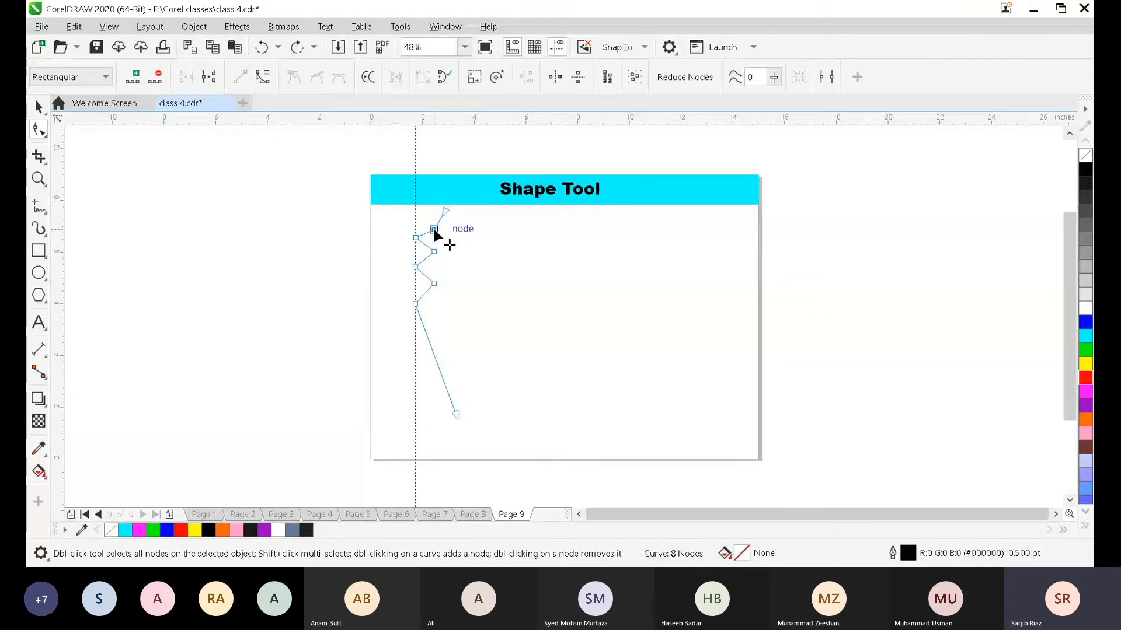
drag(437, 229, 434, 229)
click(39, 107)
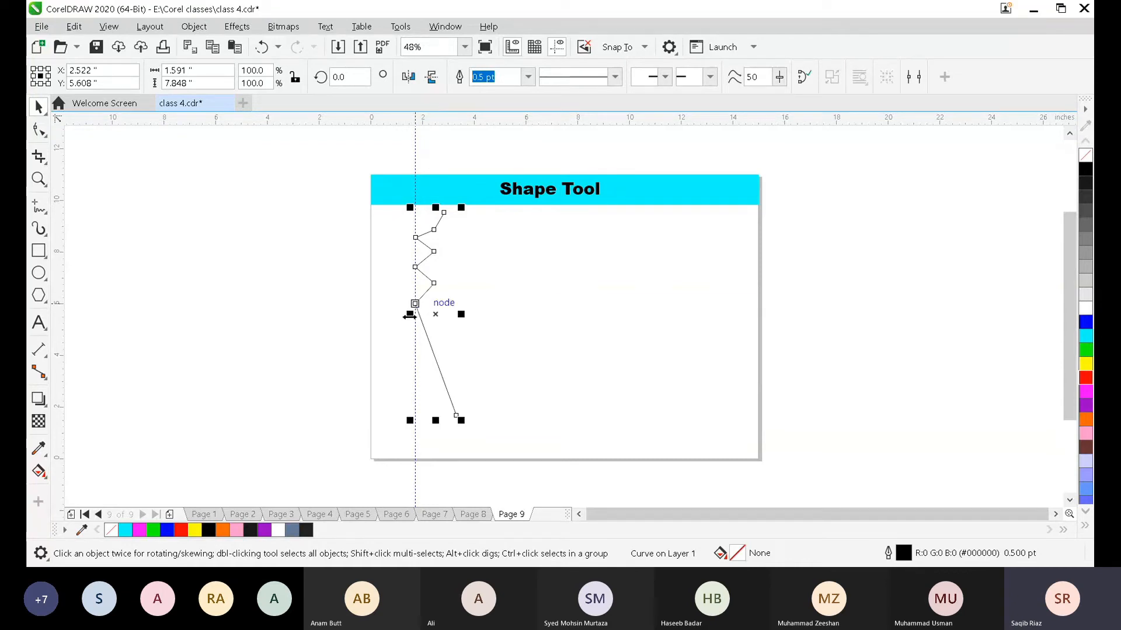
drag(409, 315, 476, 309)
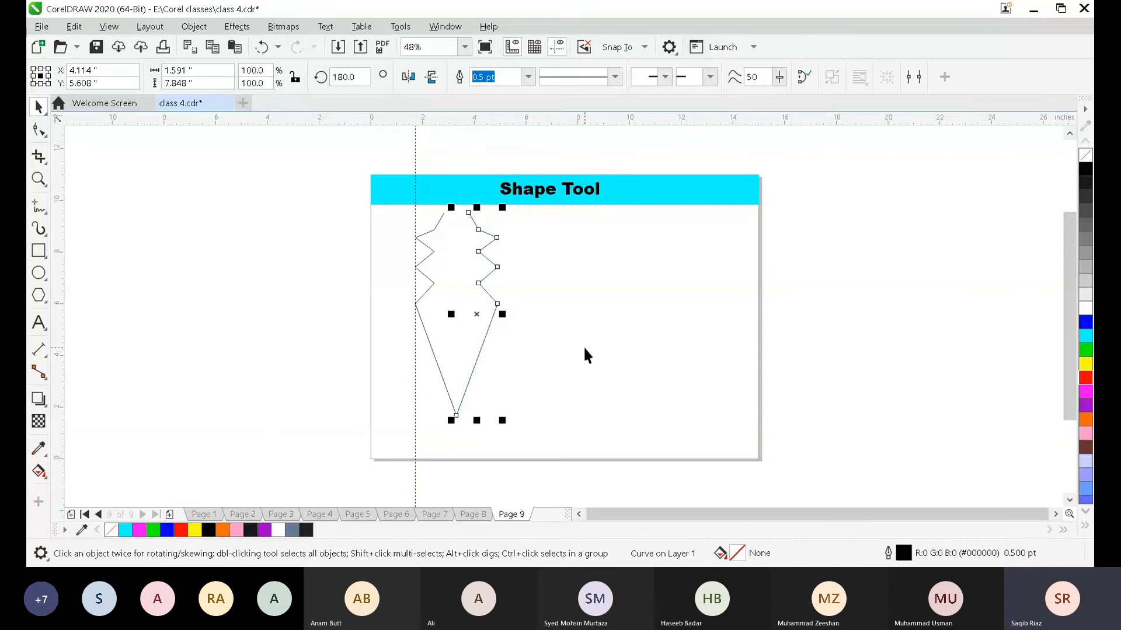
key(ctrl+z)
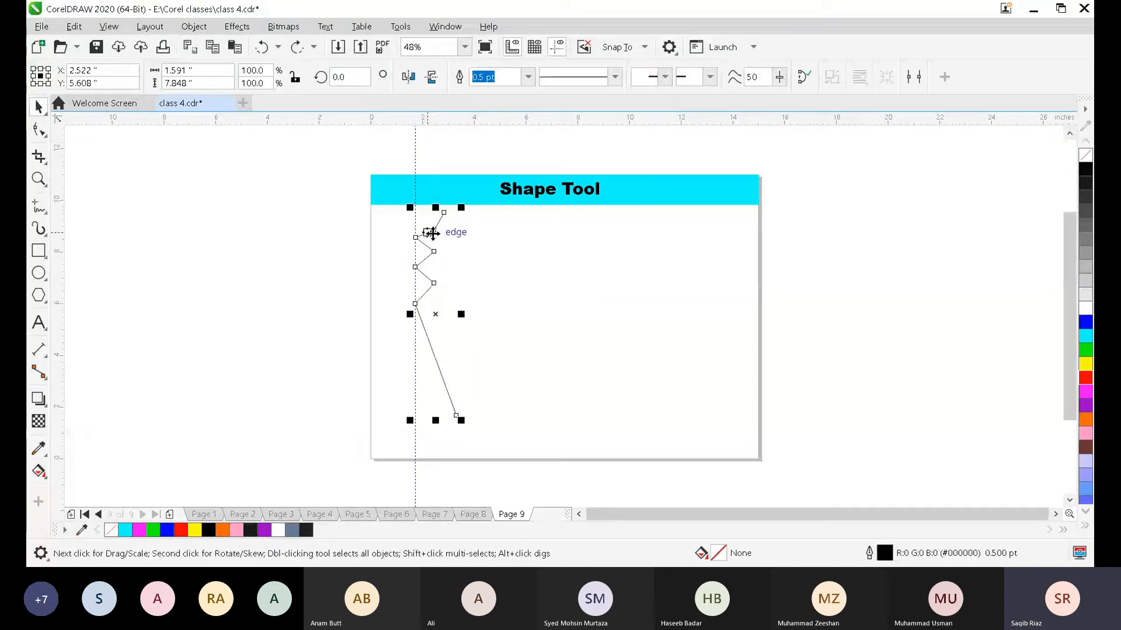
- Delete the vertical guideline and create a horizontally mirrored copy of the zigzag line, with both halves meeting at the lower tip
click(414, 472)
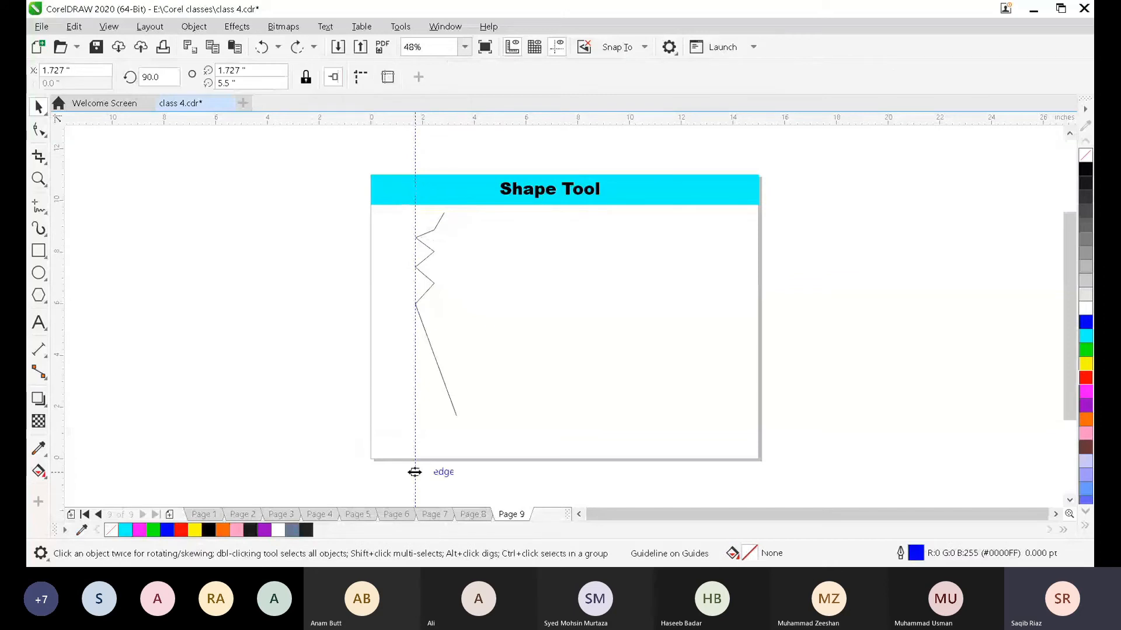
key(Delete)
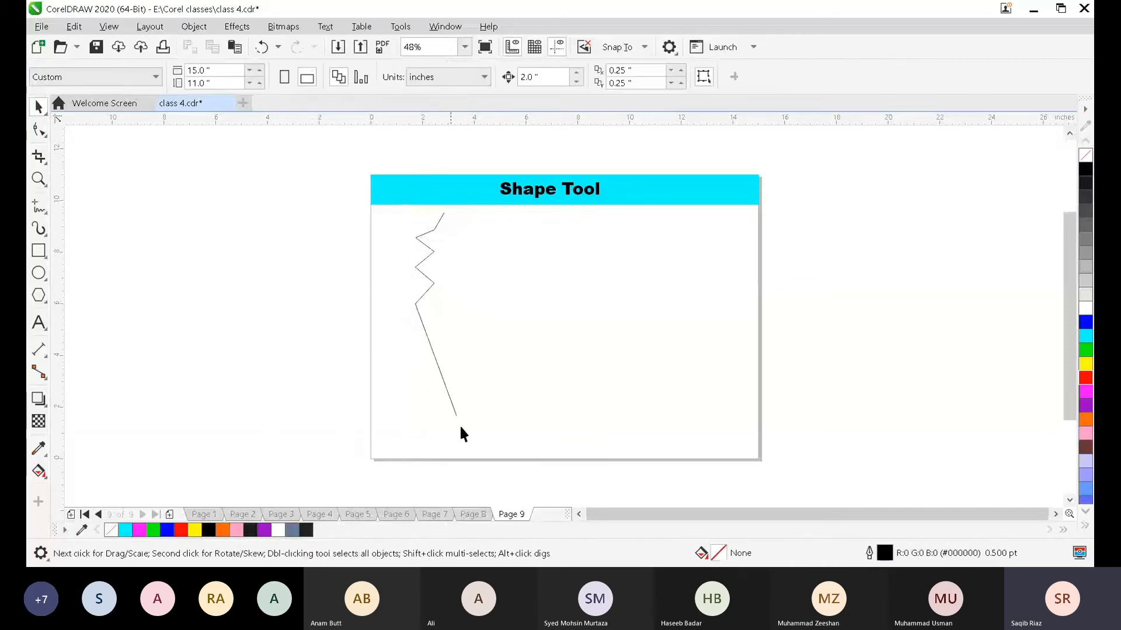
click(422, 261)
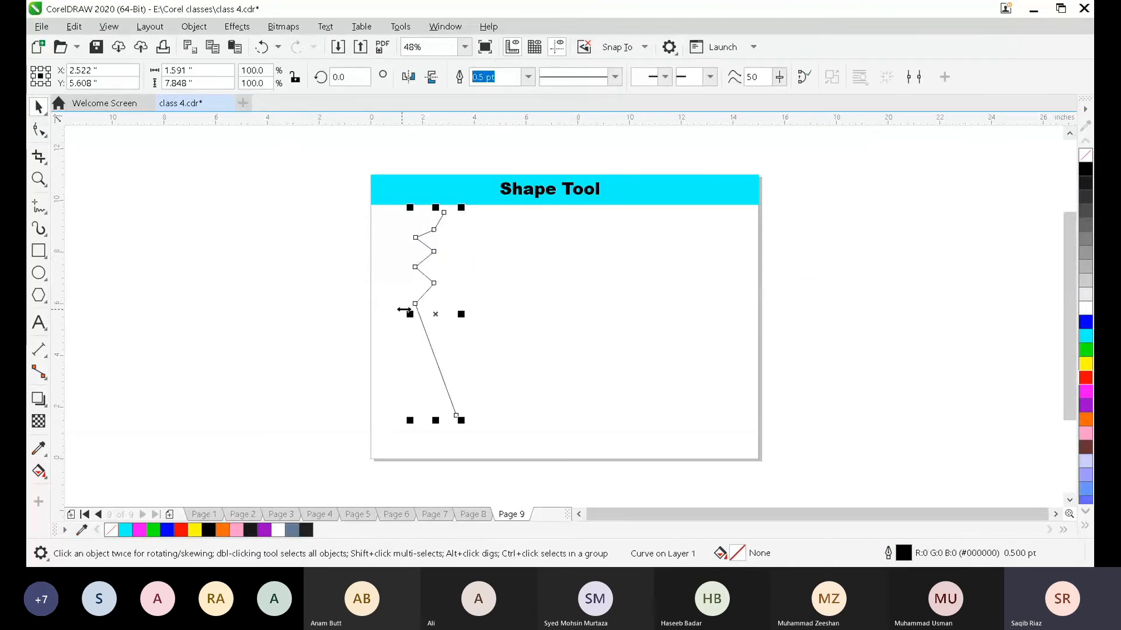
drag(408, 314, 593, 323)
key(Escape)
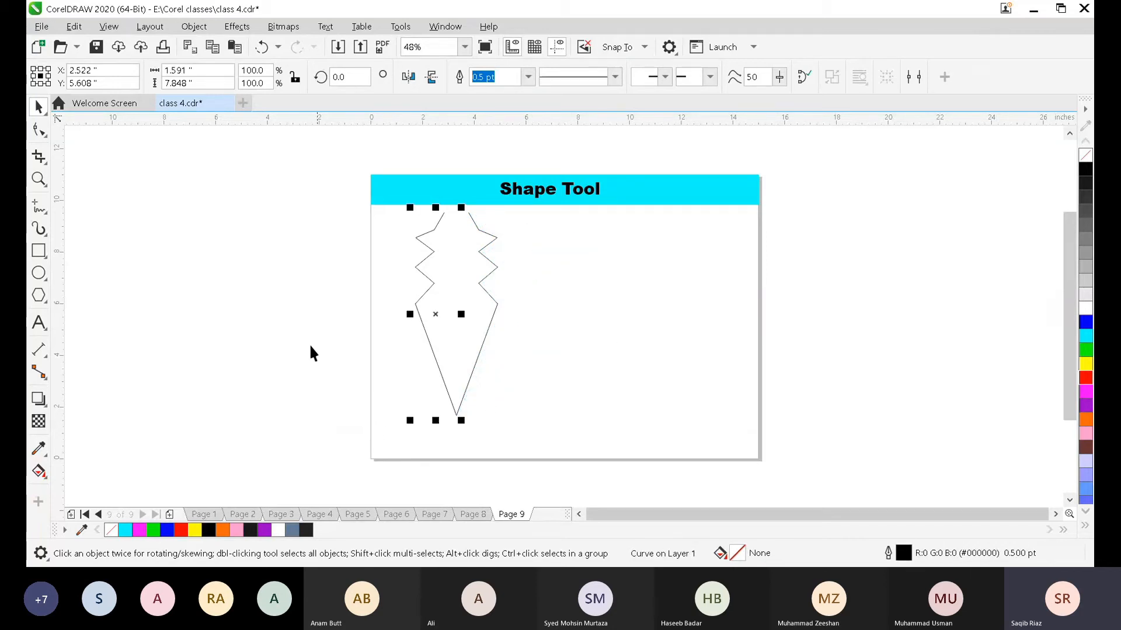
click(514, 291)
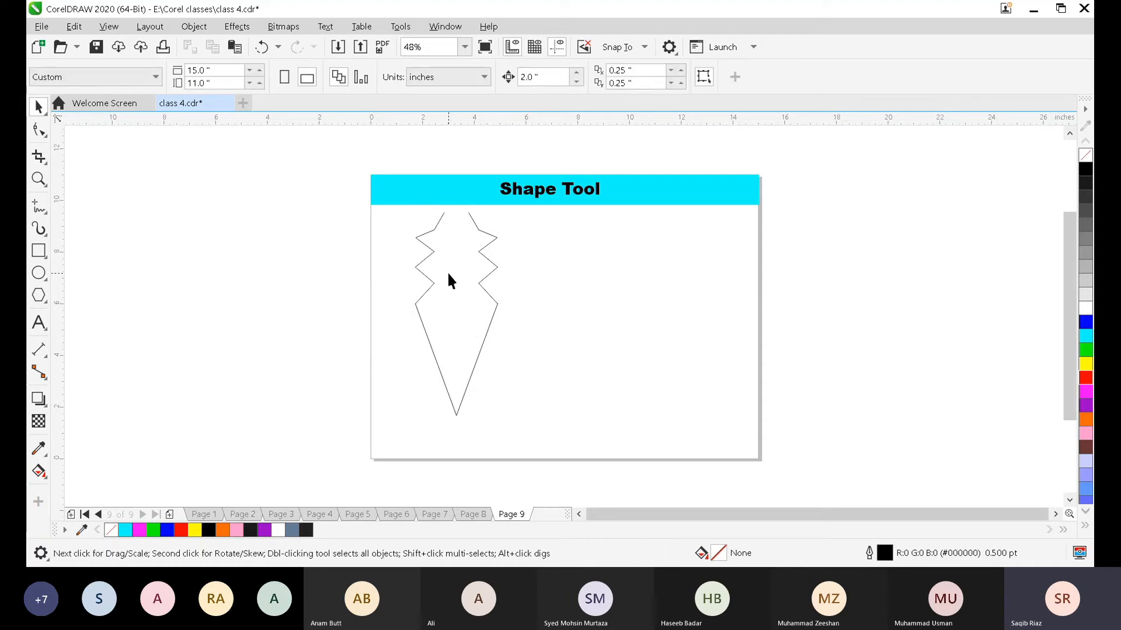
- Try filling the area between the two mirrored halves with Smart Fill, and undo the resulting fill
click(38, 471)
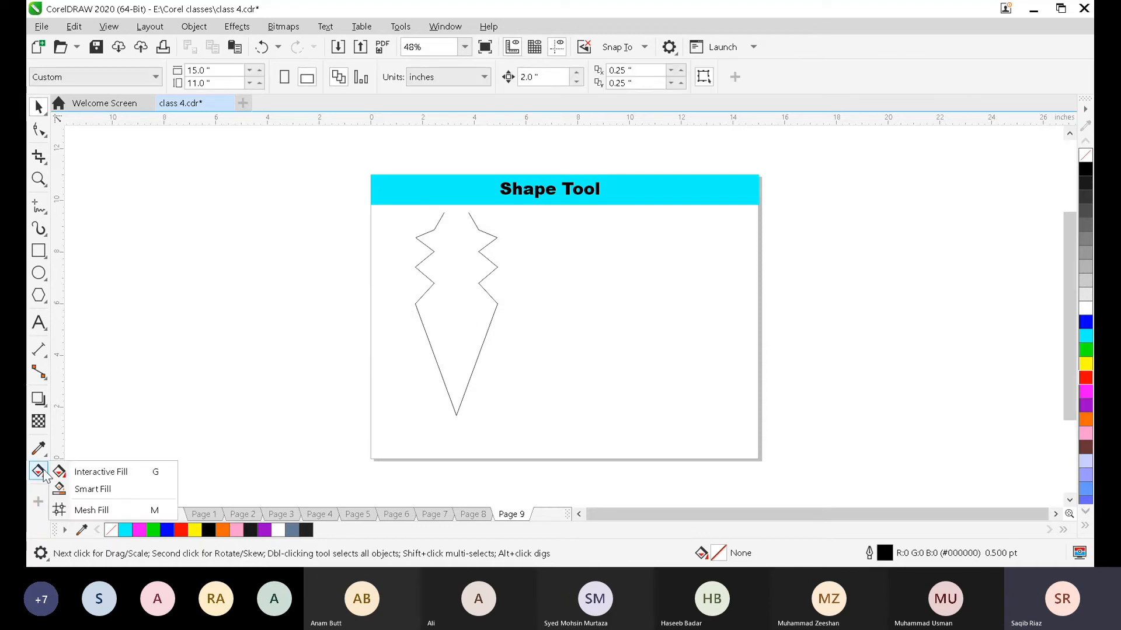
click(85, 489)
click(432, 312)
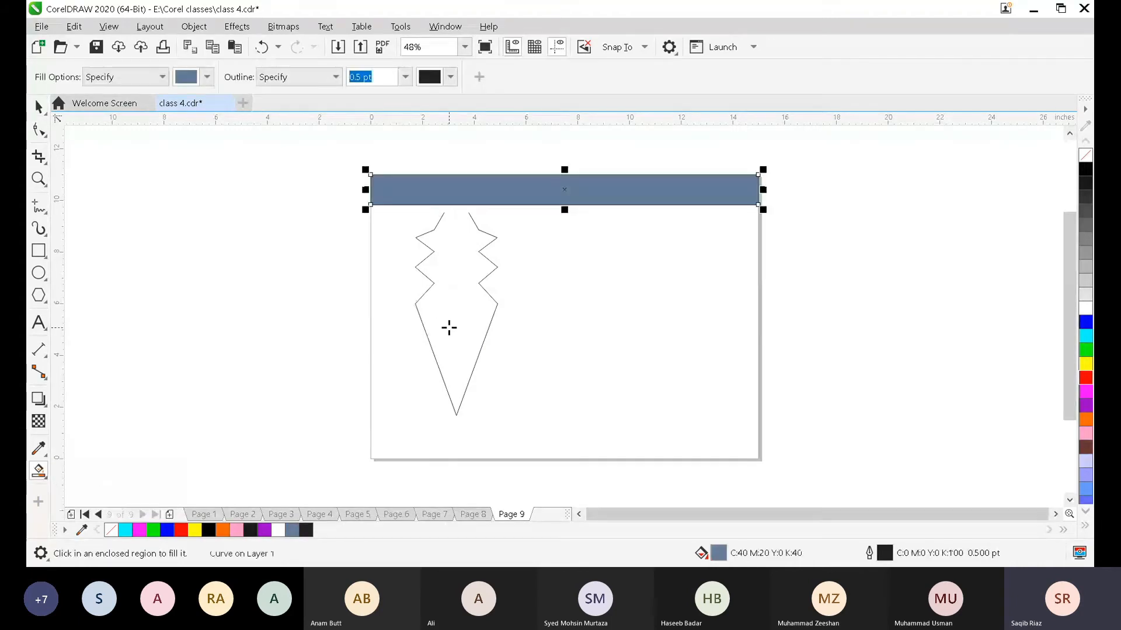
key(ctrl+z)
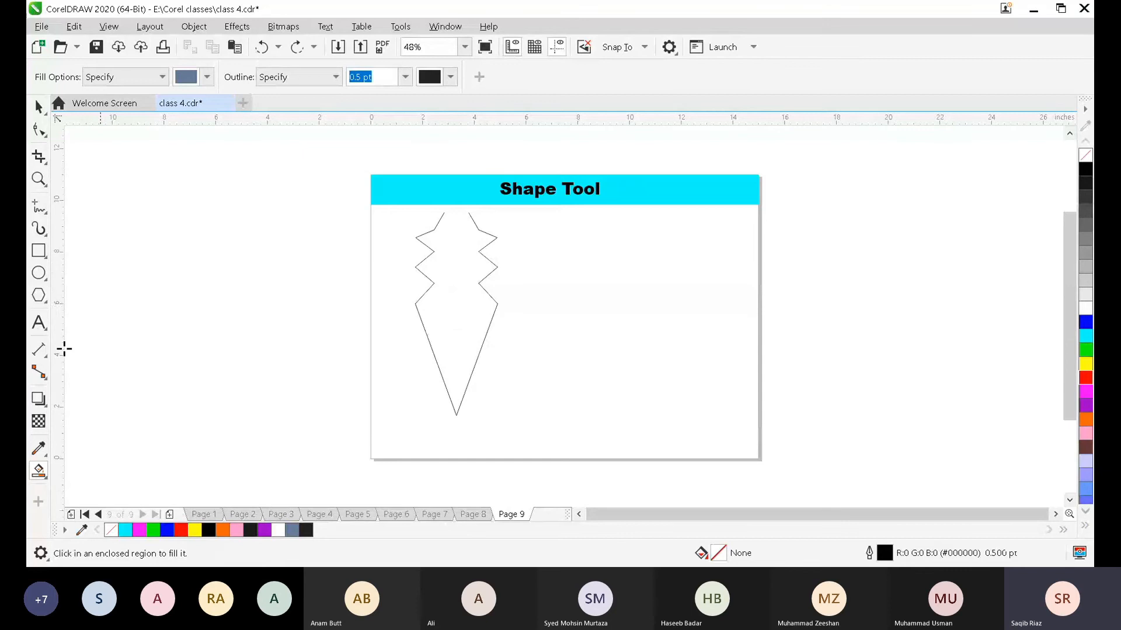
click(37, 106)
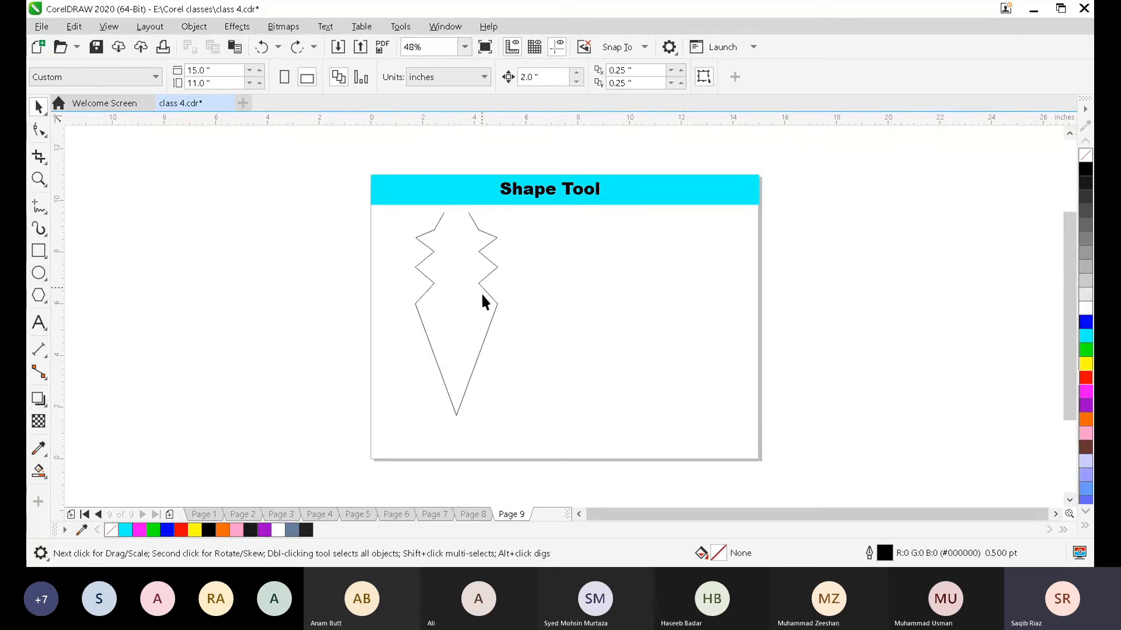
- Select the mirrored right half and examine its nodes with the Shape tool
click(488, 274)
key(F10)
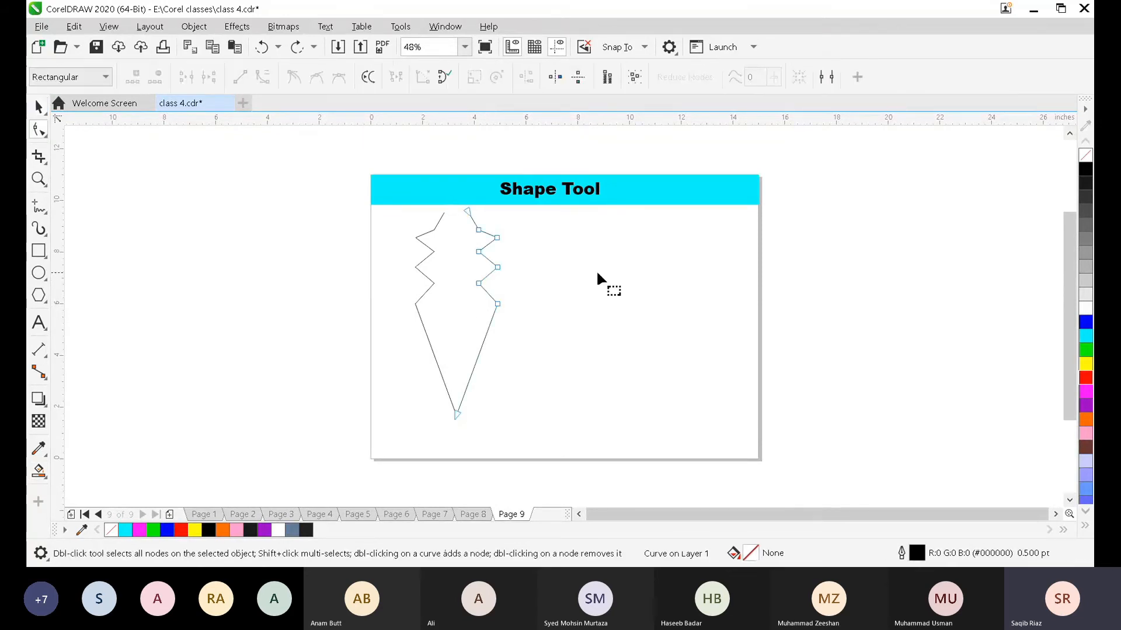
key(space)
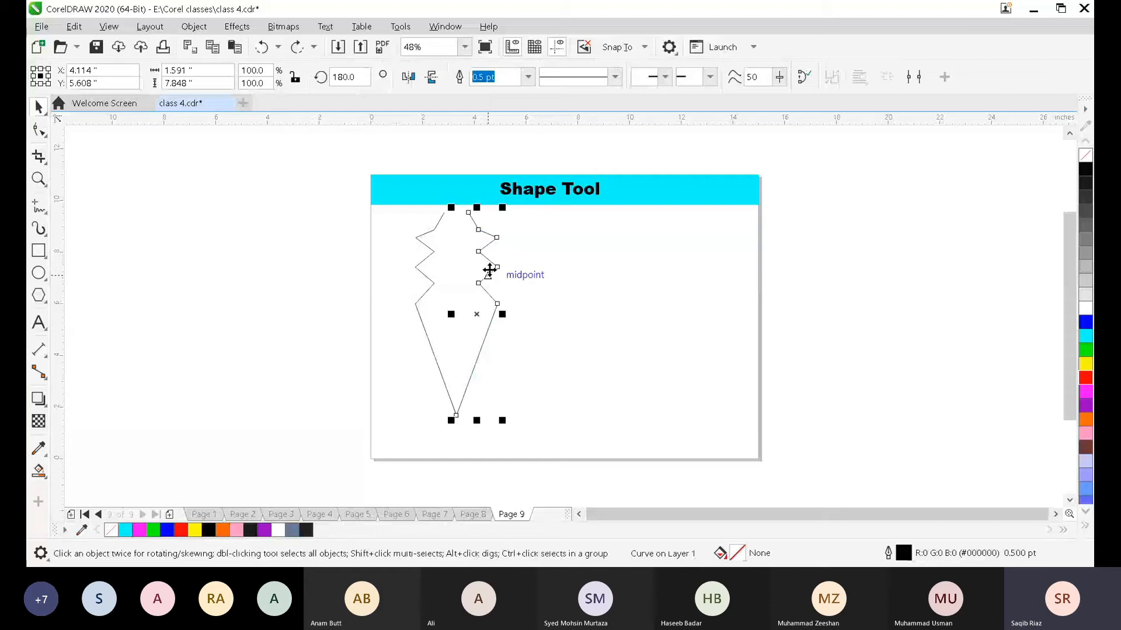
- Draw a horizontal freehand line about 1.1 inches long just above the open upper ends of the two halves
key(F5)
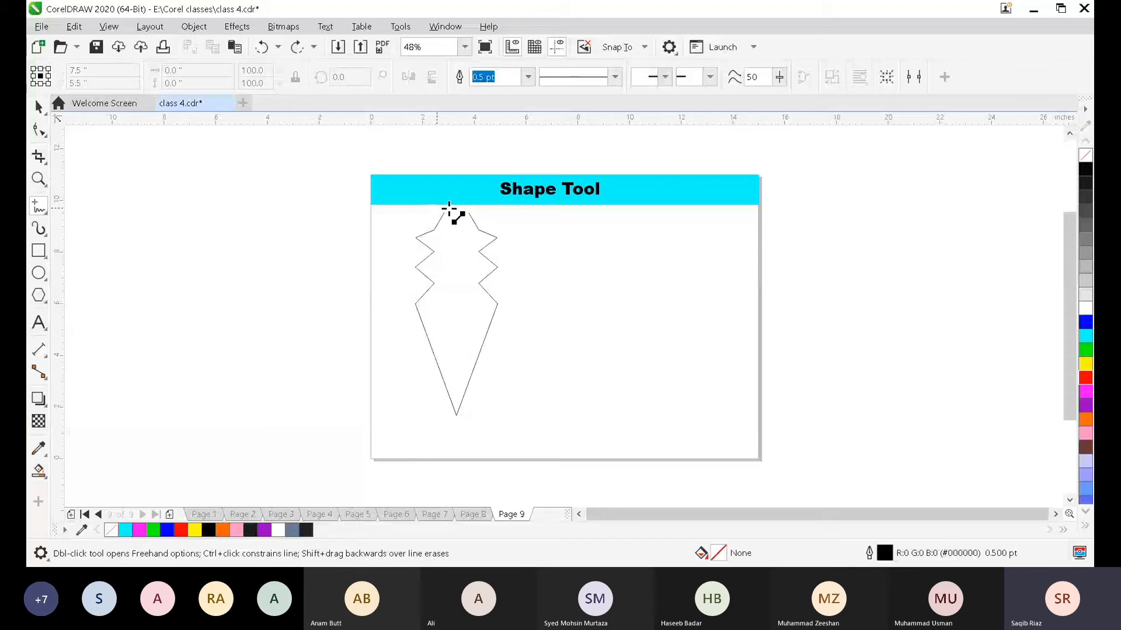
click(466, 208)
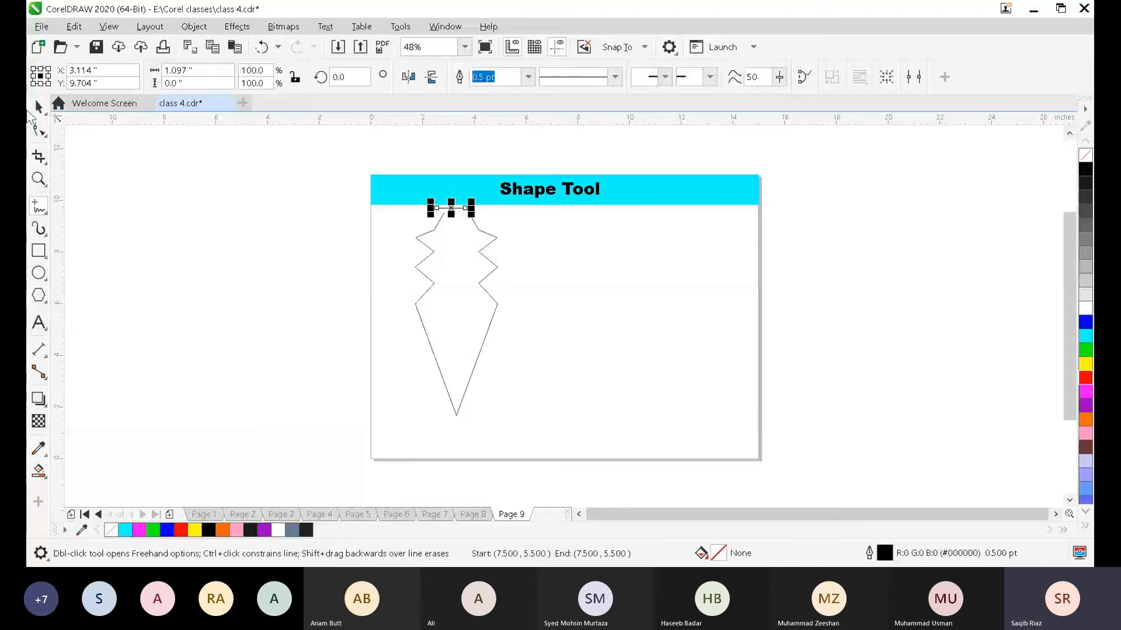
click(38, 107)
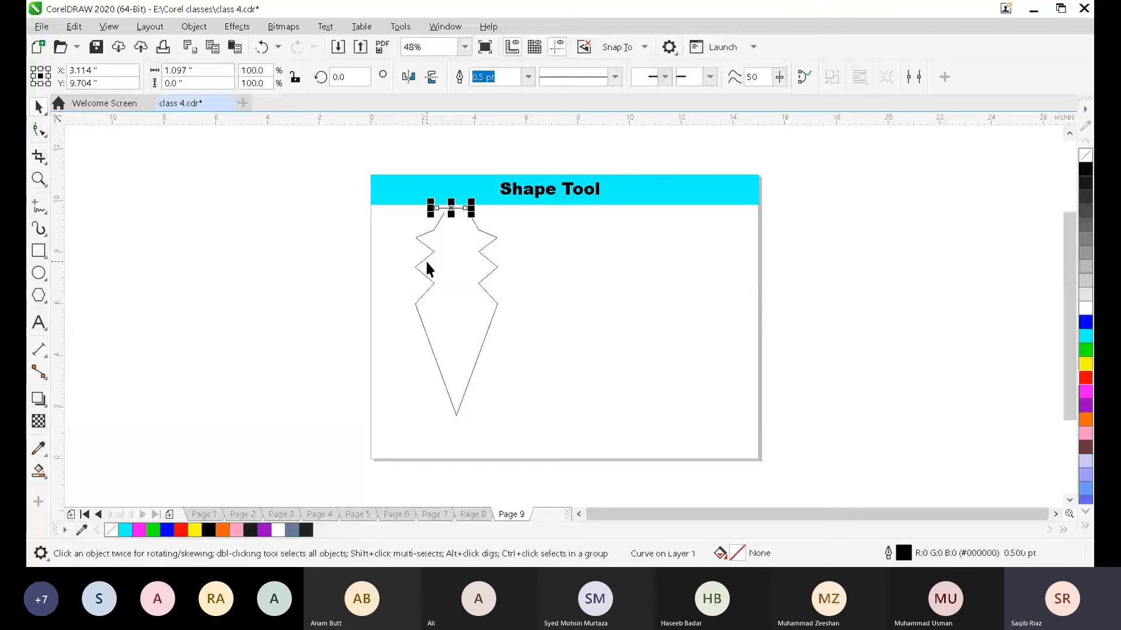
- Move the short horizontal line so it spans the gap between the upper ends of both halves
key(Right)
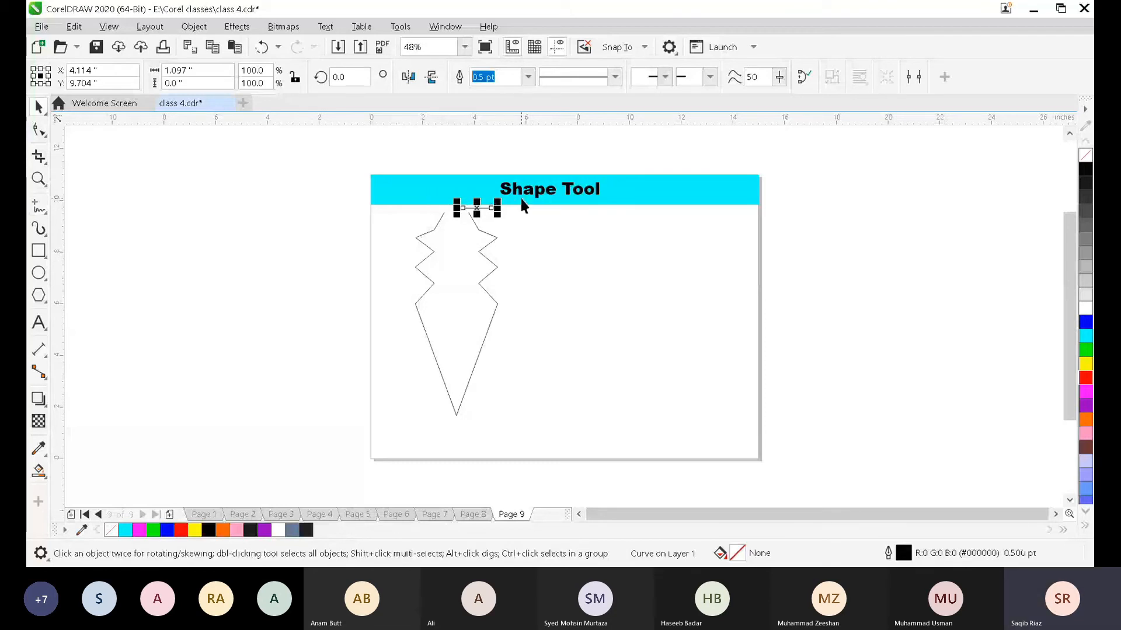
drag(455, 211, 427, 215)
scroll(511, 254, up, 2)
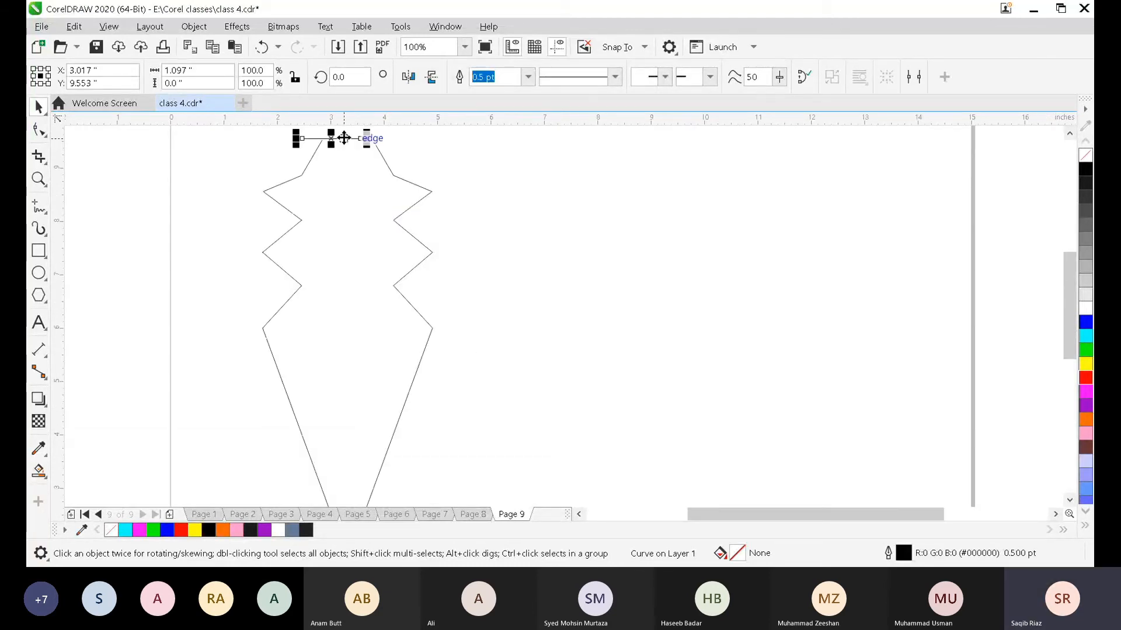
scroll(344, 138, up, 2)
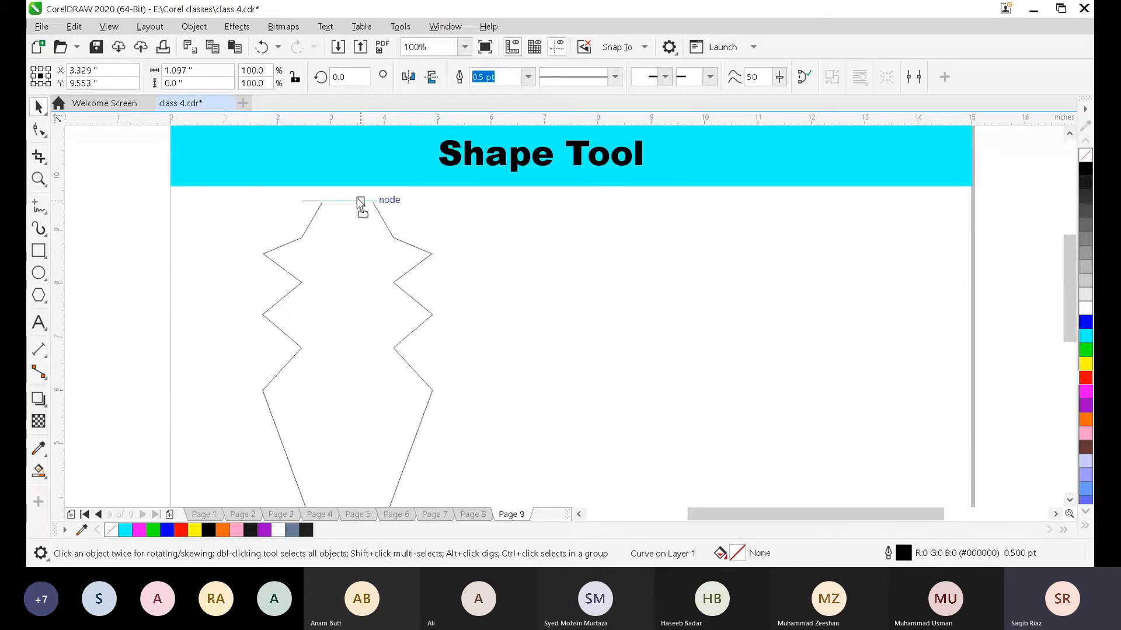
drag(361, 203, 379, 204)
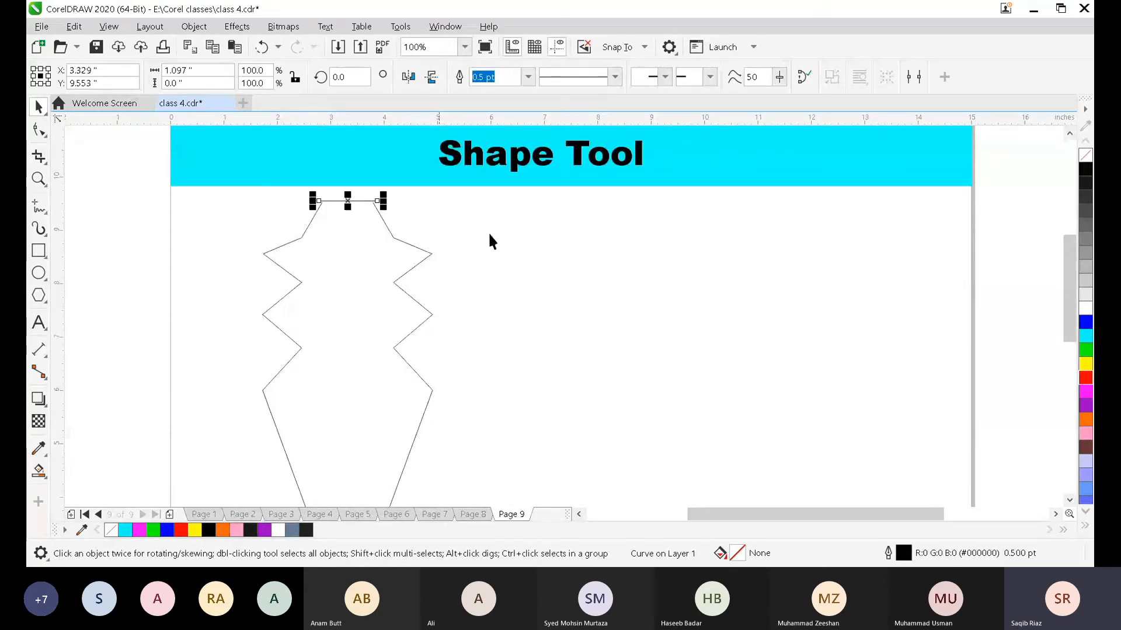
- Try Smart Fill inside the outline with the top line in place, and undo the resulting fill
click(38, 470)
click(380, 348)
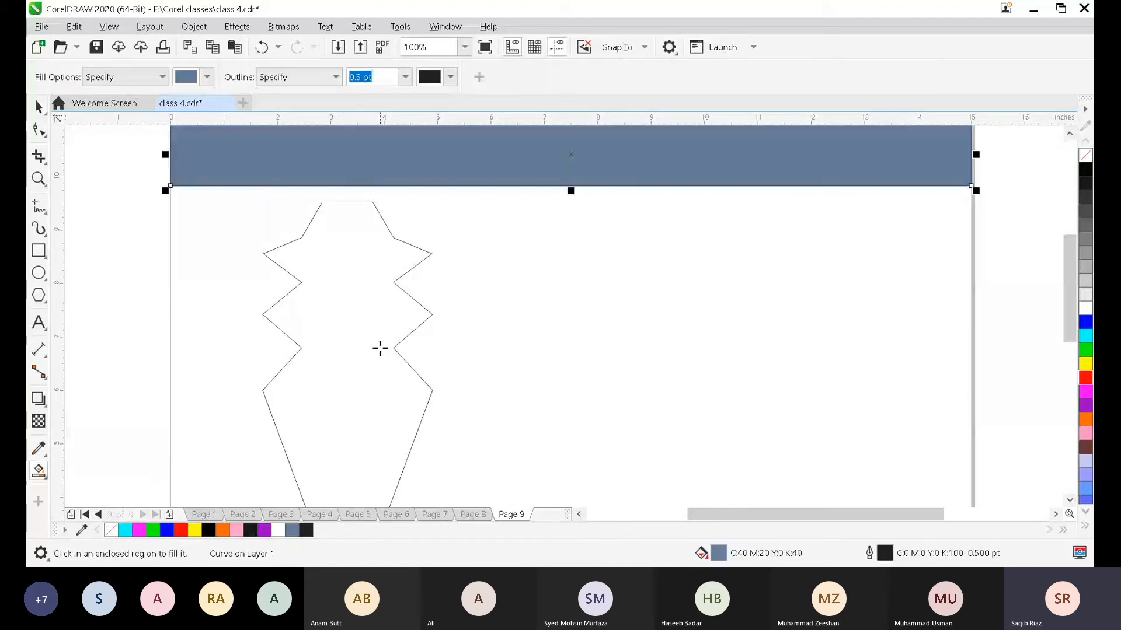
key(ctrl+z)
key(space)
- Examine the joints at the outline's upper corners and lower tip closely for gaps
scroll(303, 274, up, 1)
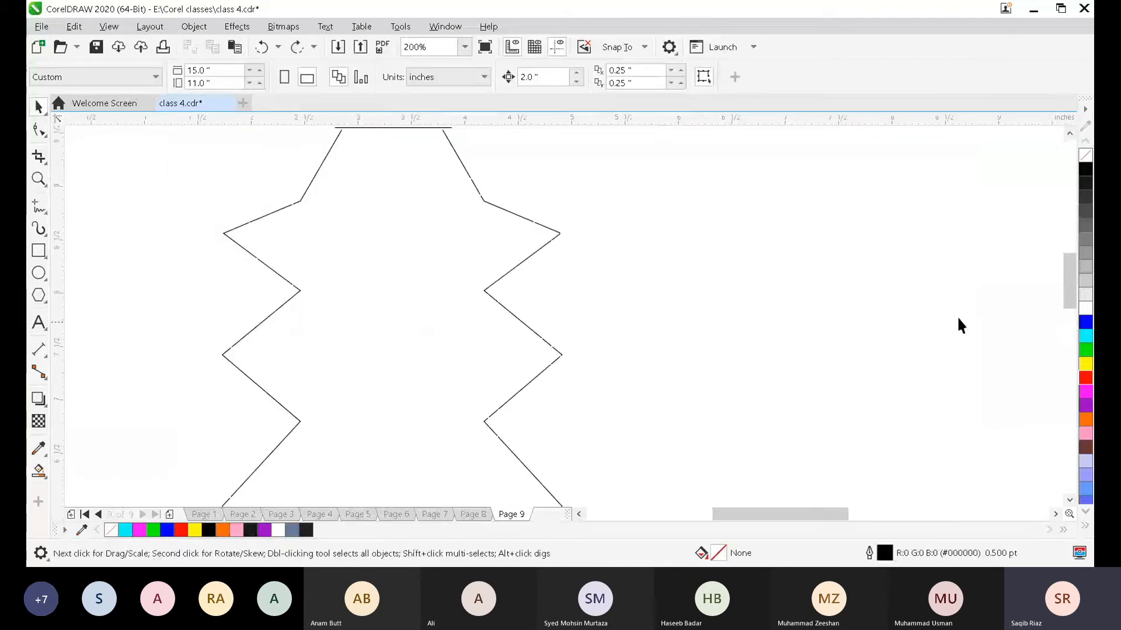
drag(1067, 289, 1065, 271)
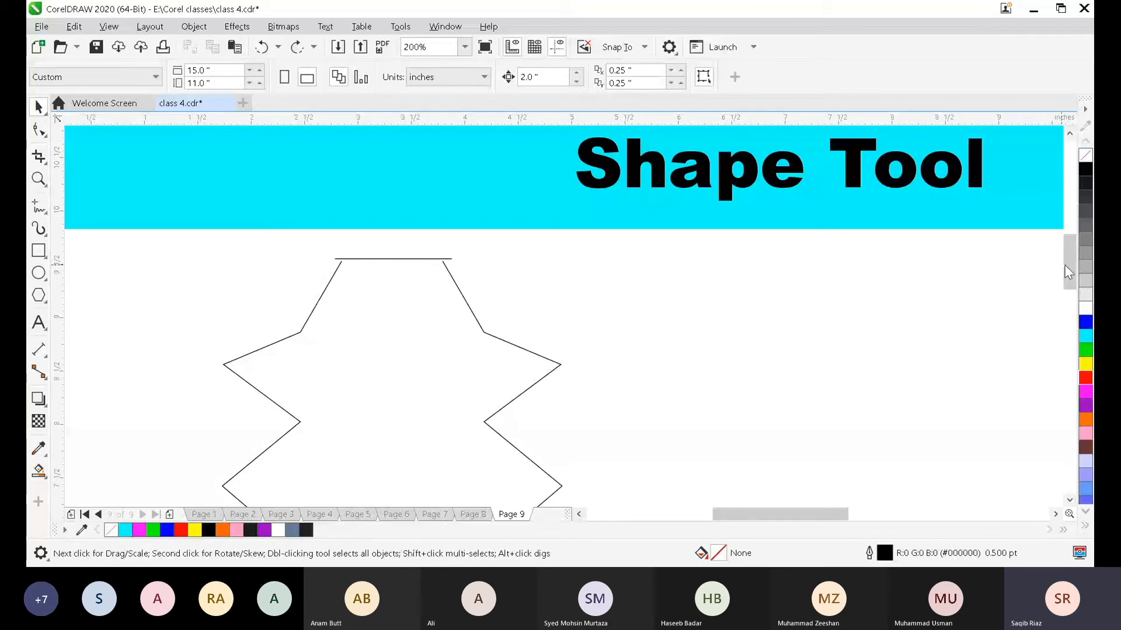
drag(1068, 263, 1060, 362)
scroll(440, 442, up, 2)
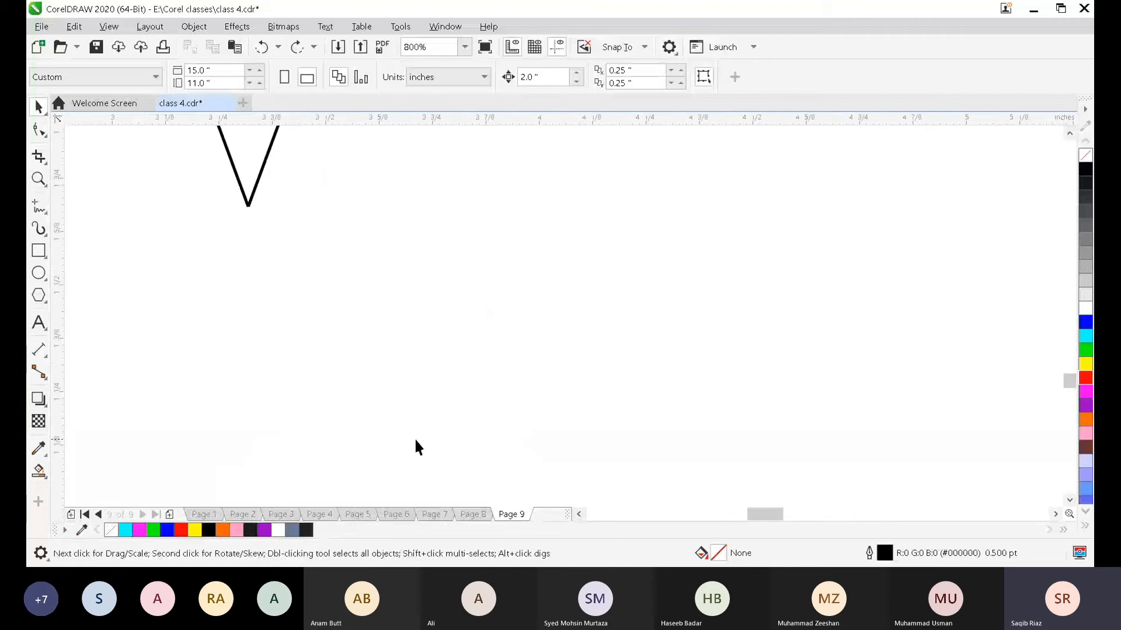
scroll(791, 517, left, 5)
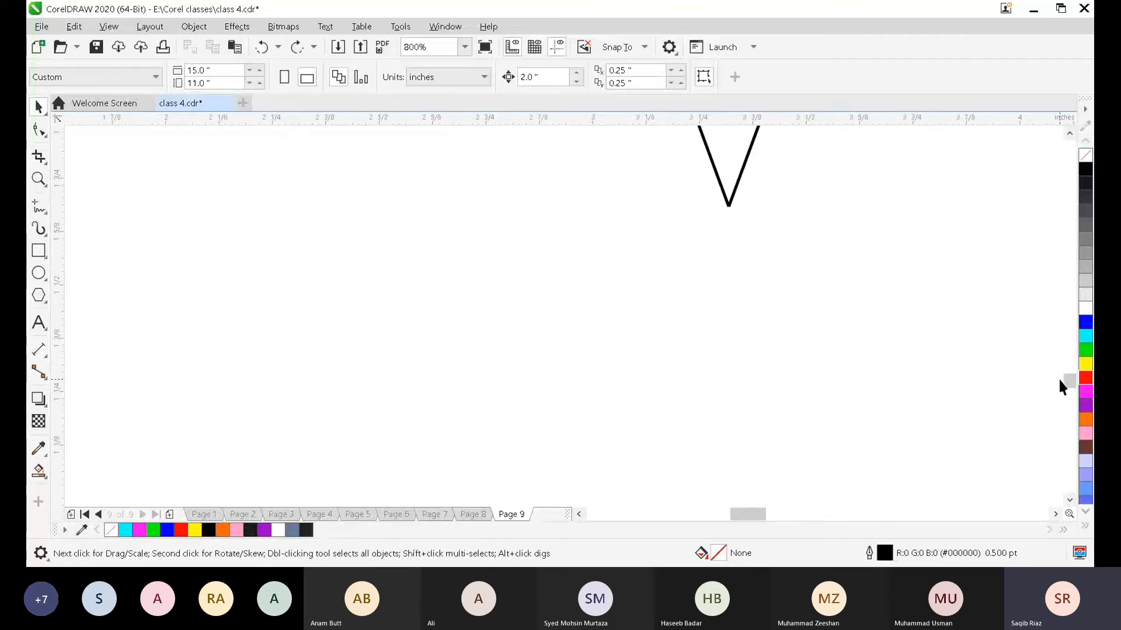
drag(1068, 379, 1068, 372)
drag(747, 514, 760, 513)
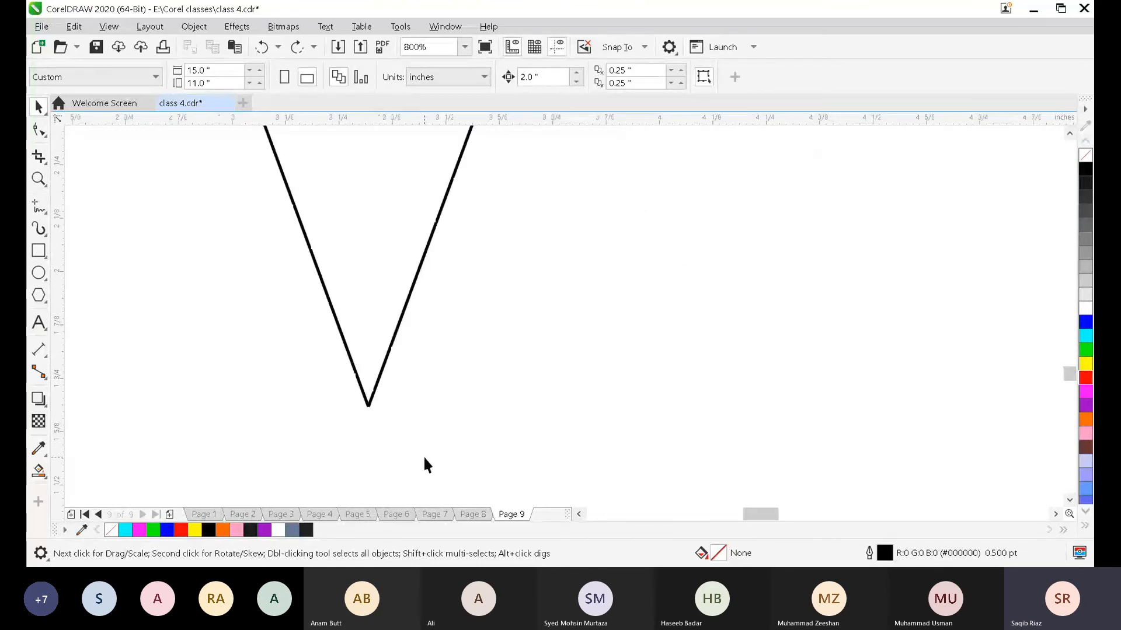
scroll(402, 449, up, 3)
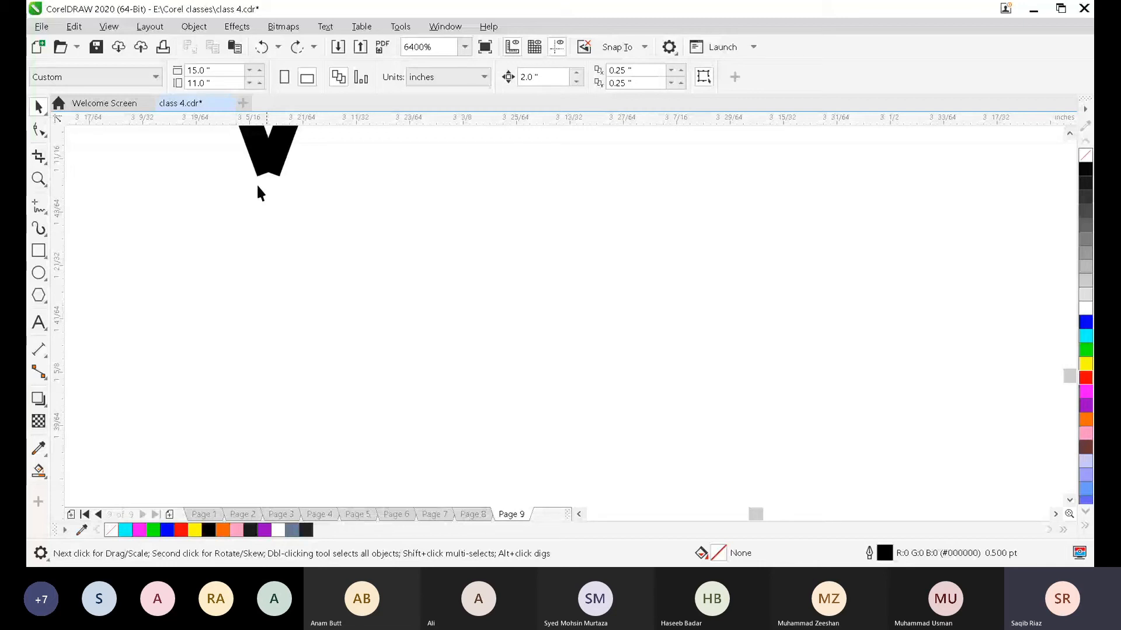
key(shift+F4)
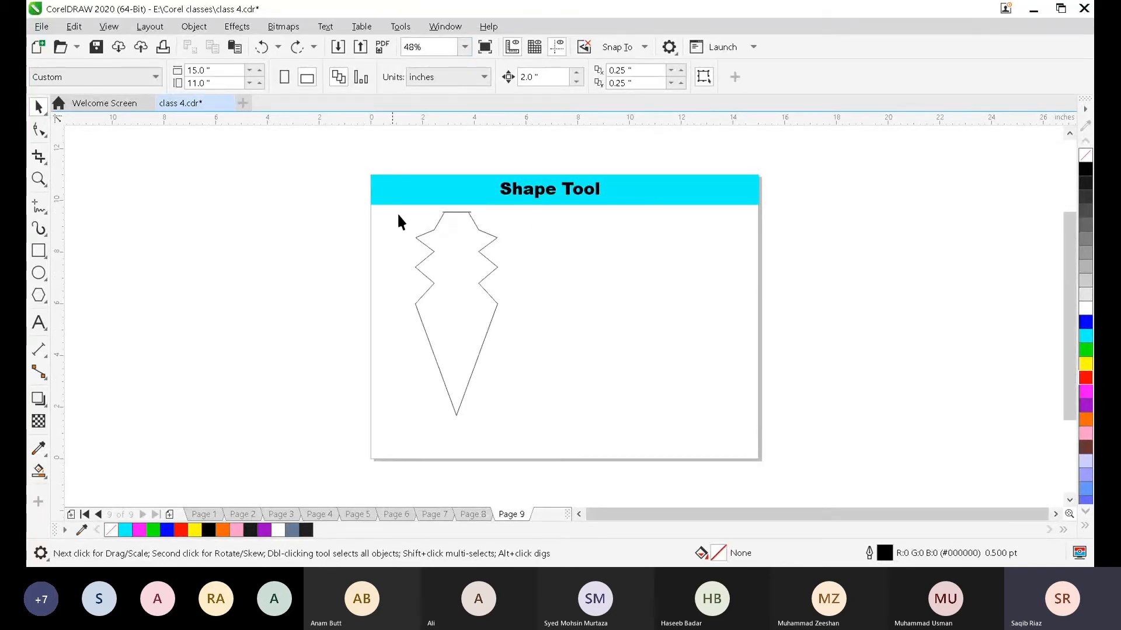
- Combine the two zigzag halves and the short top line into one curve
drag(495, 327, 506, 428)
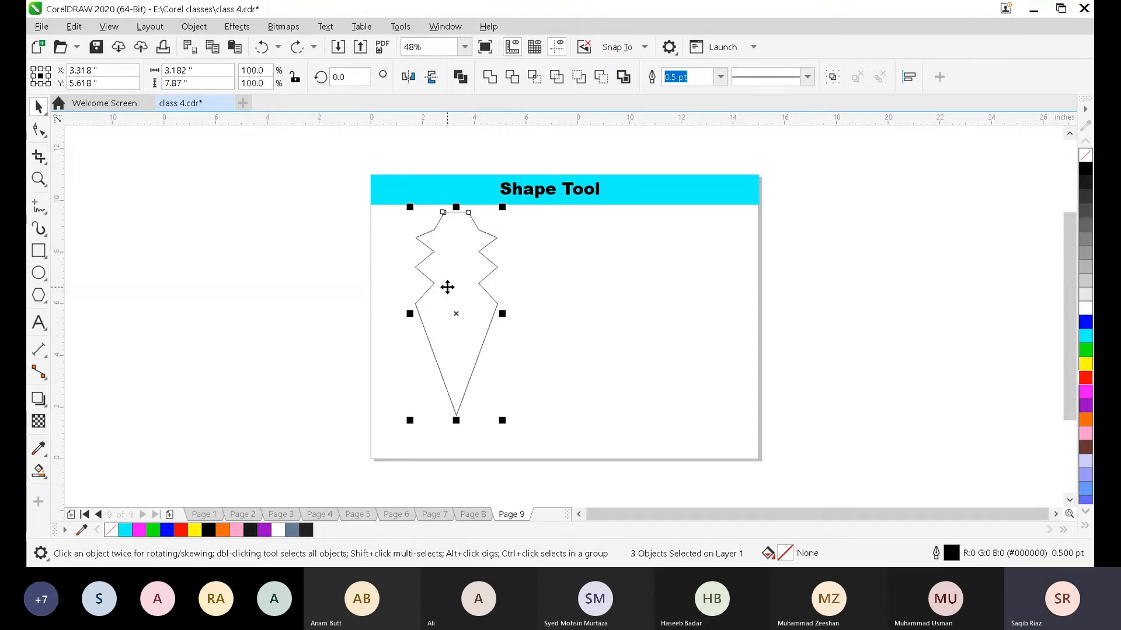
right_click(447, 286)
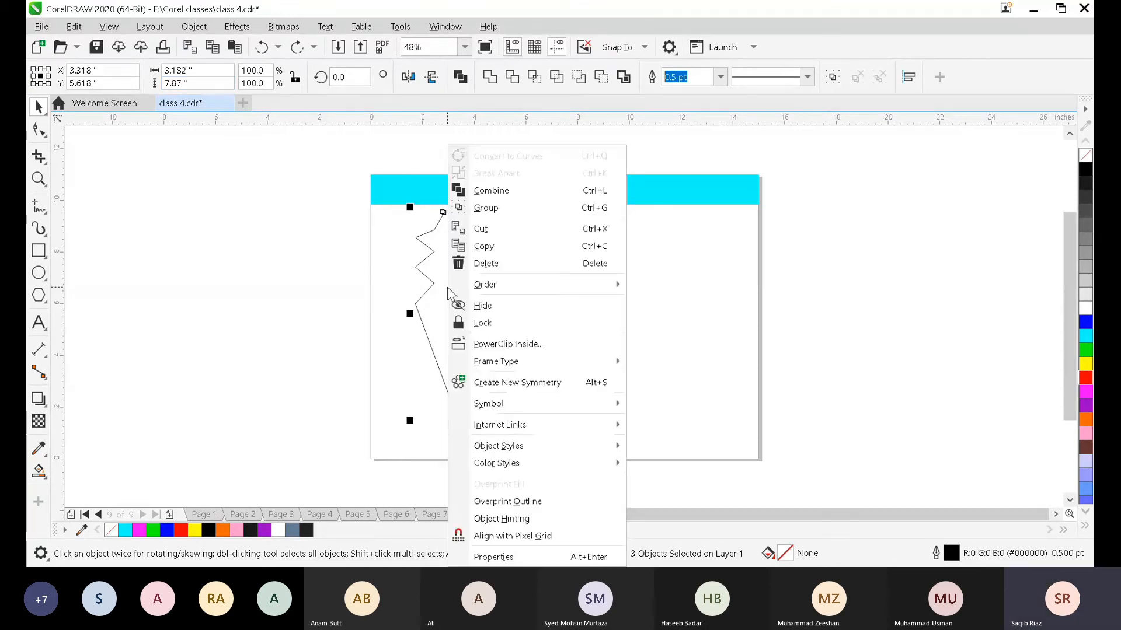
click(491, 191)
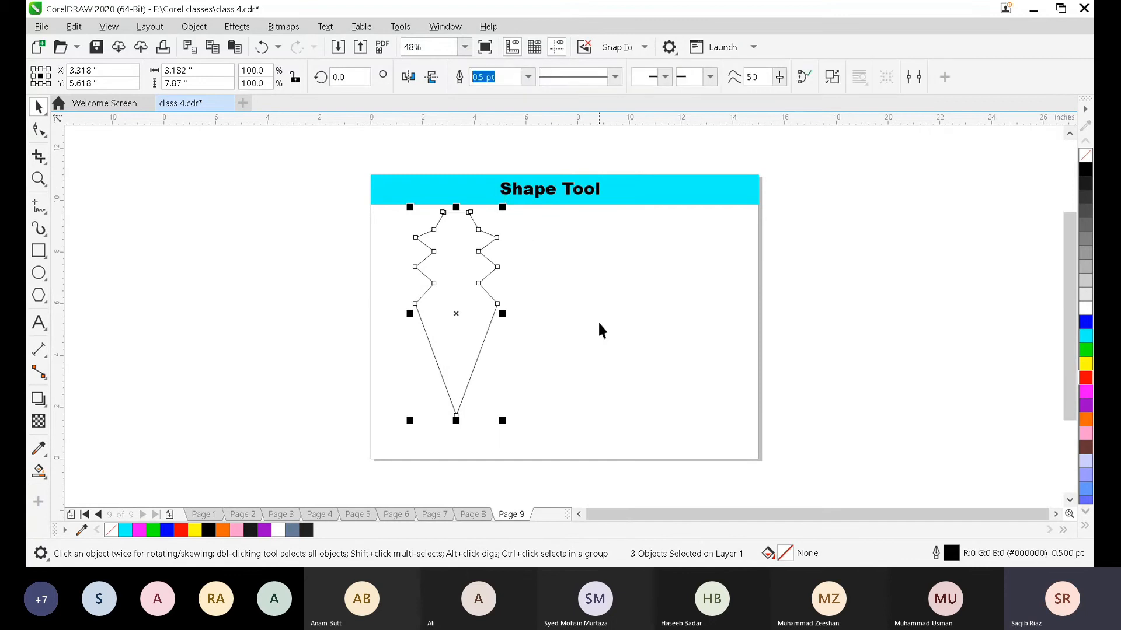
click(531, 278)
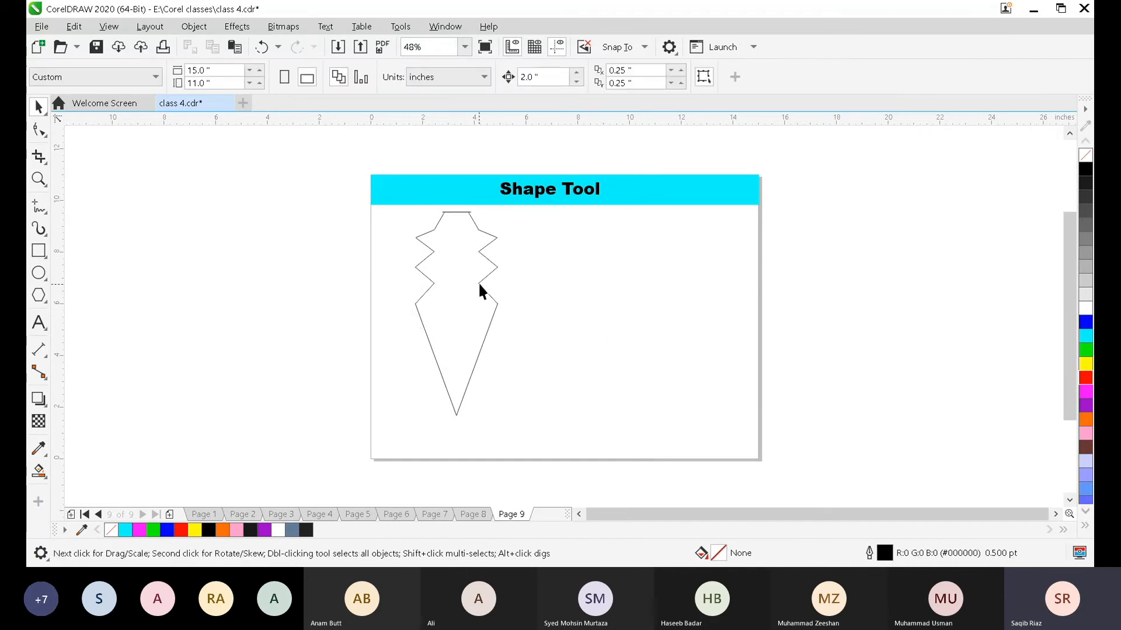
- Move the combined outline across the page and back toward the page's left half
drag(488, 275, 622, 238)
click(482, 242)
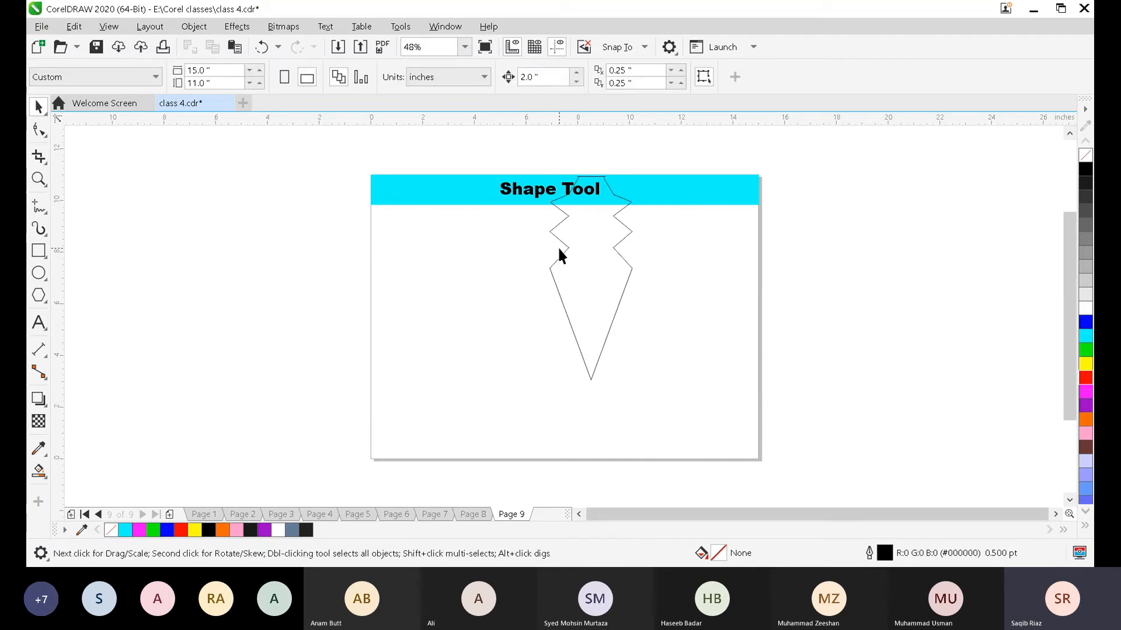
drag(562, 244, 457, 284)
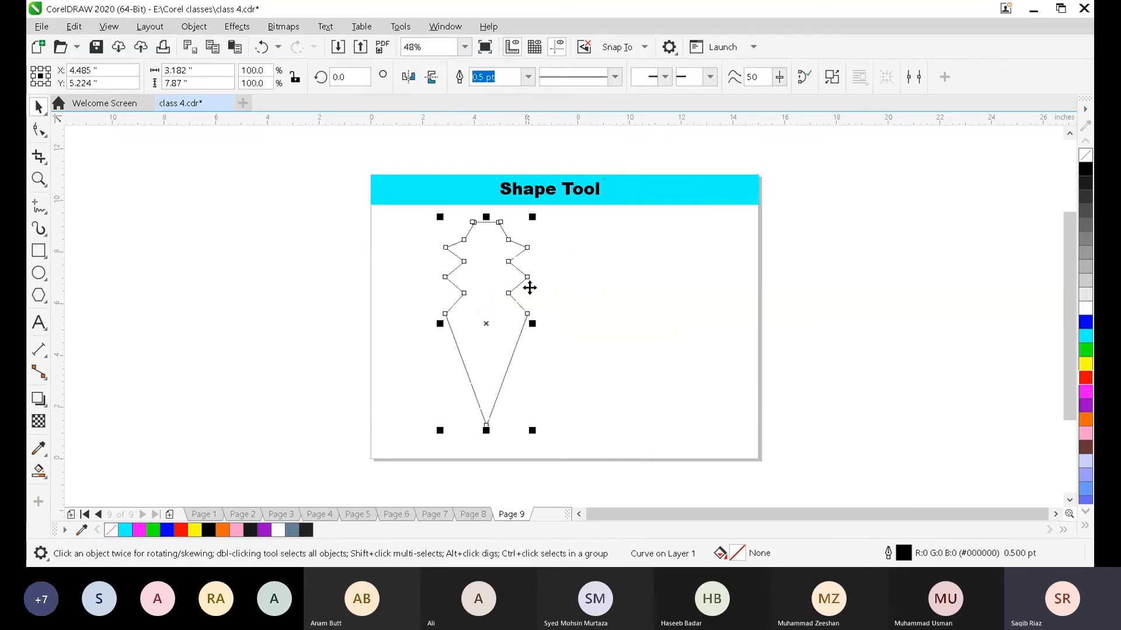
click(607, 297)
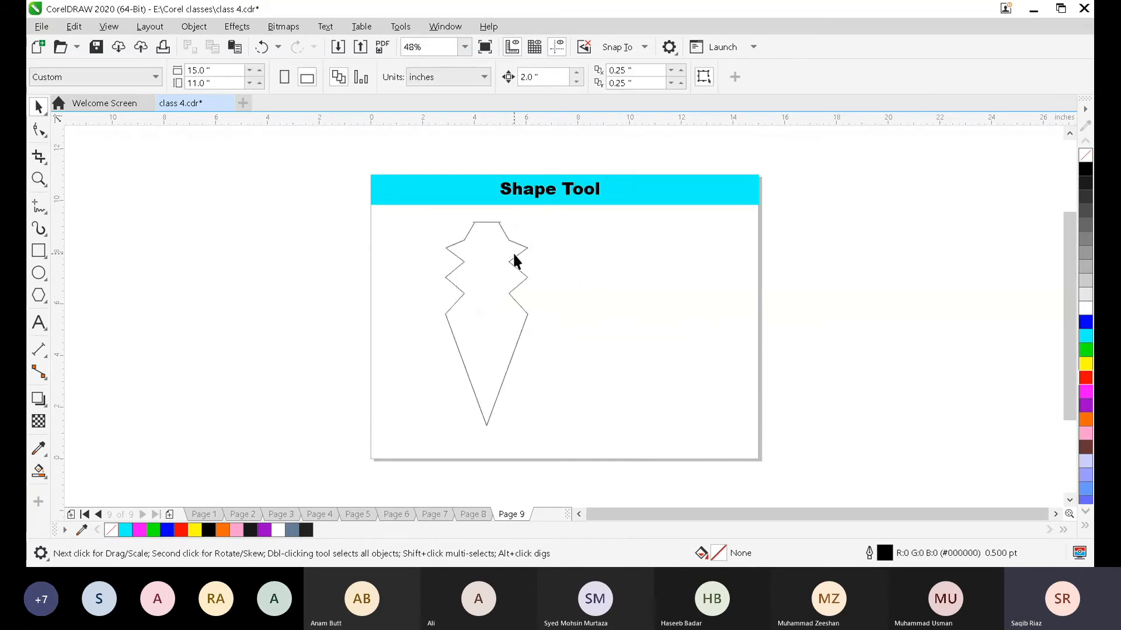
- Examine the nodes of the combined outline with the Shape tool, especially around the upper corners
scroll(496, 232, up, 5)
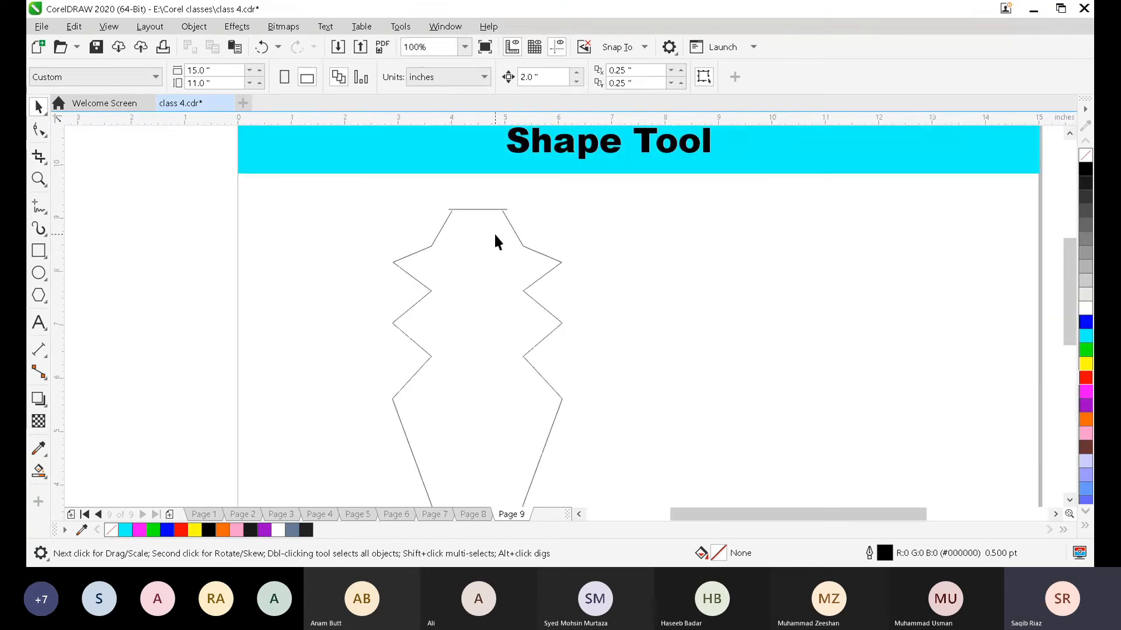
scroll(489, 215, down, 3)
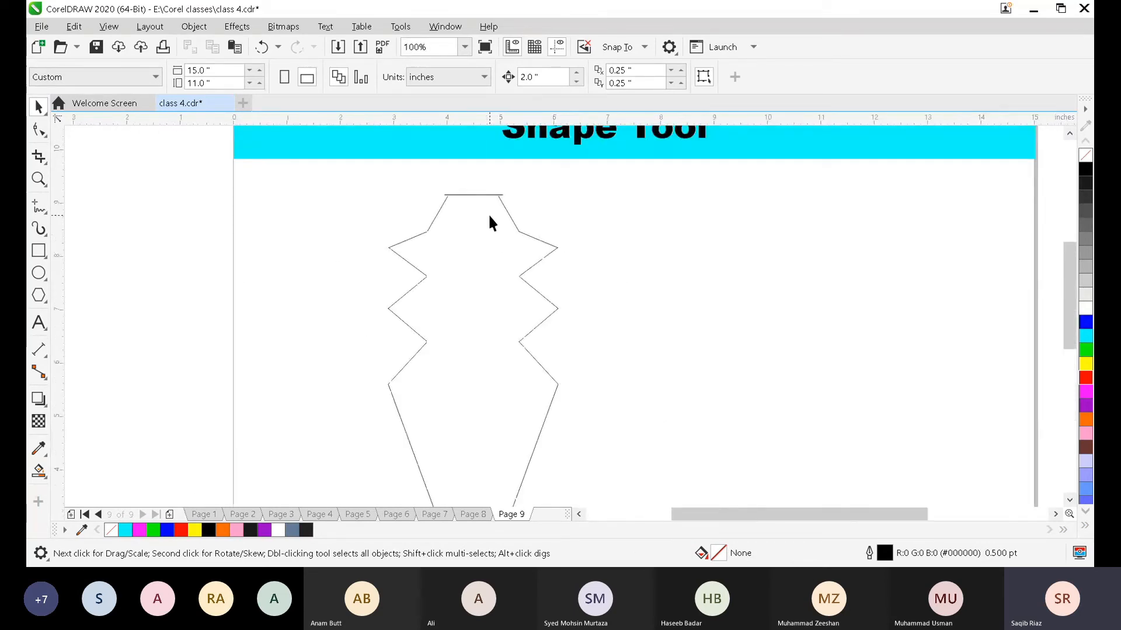
click(522, 240)
key(F10)
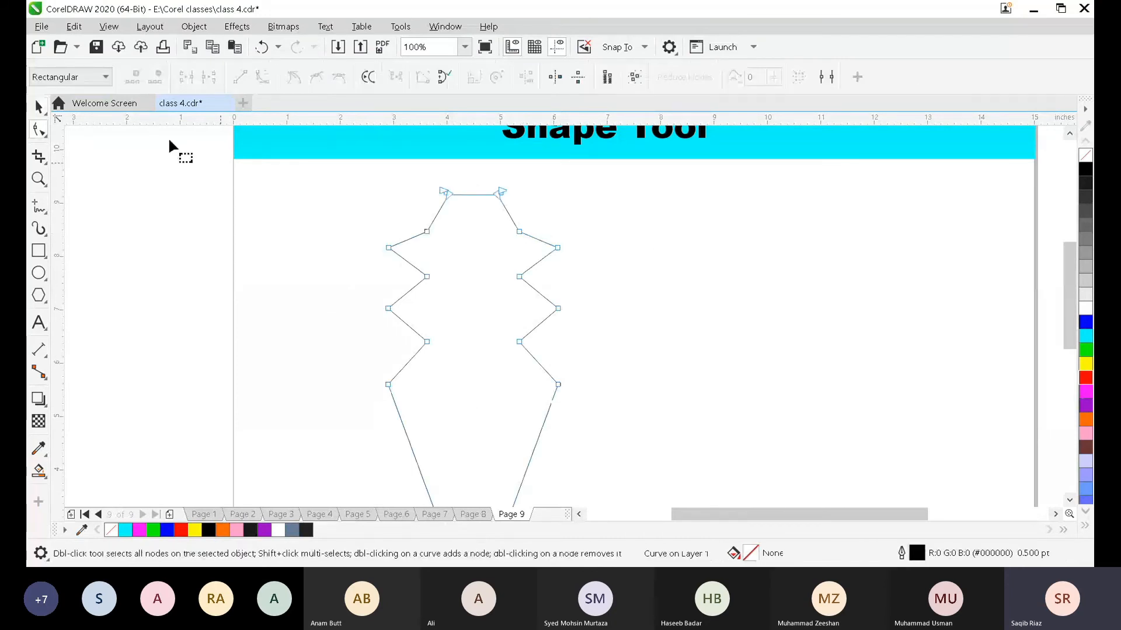
key(space)
click(733, 339)
click(431, 226)
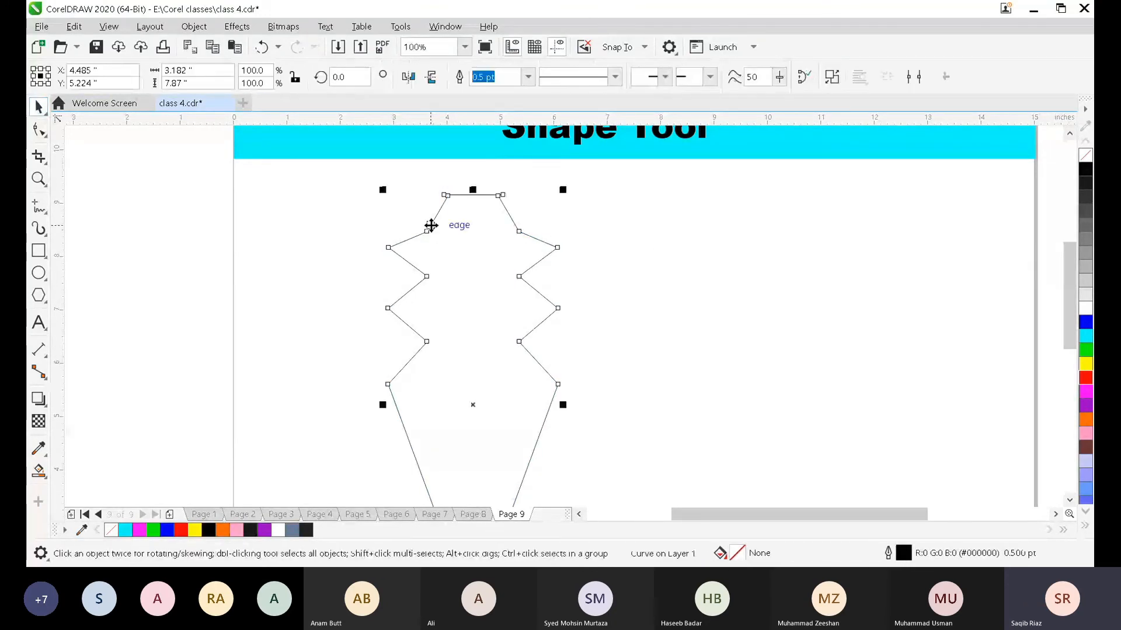
- Undo the outline's moves and the combining of its three parts
key(ctrl+z)
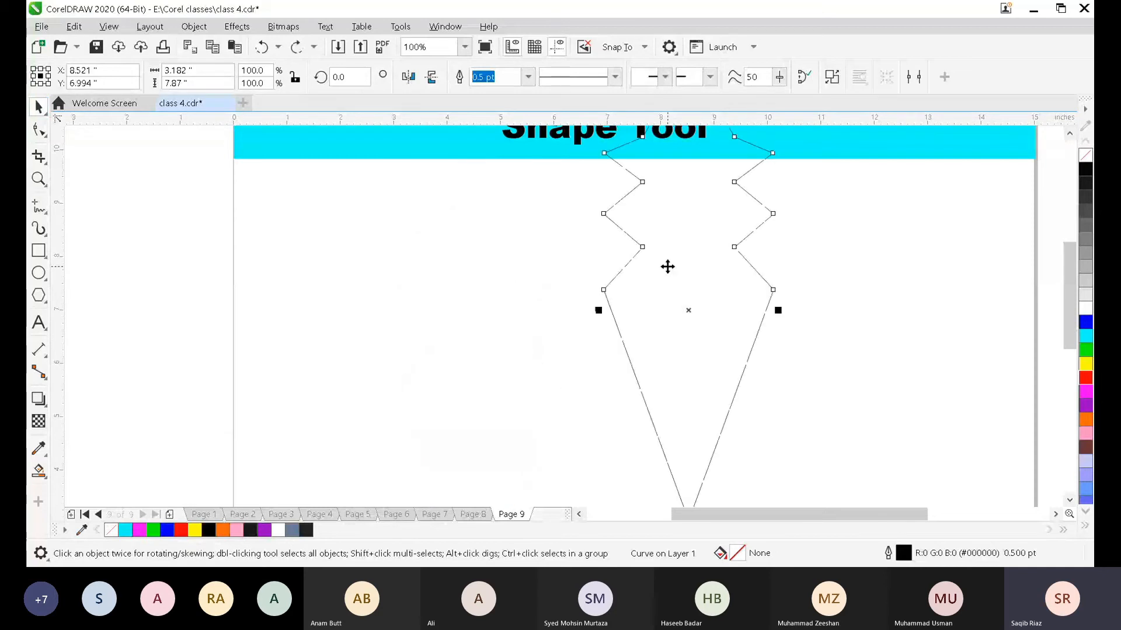
key(ctrl+z)
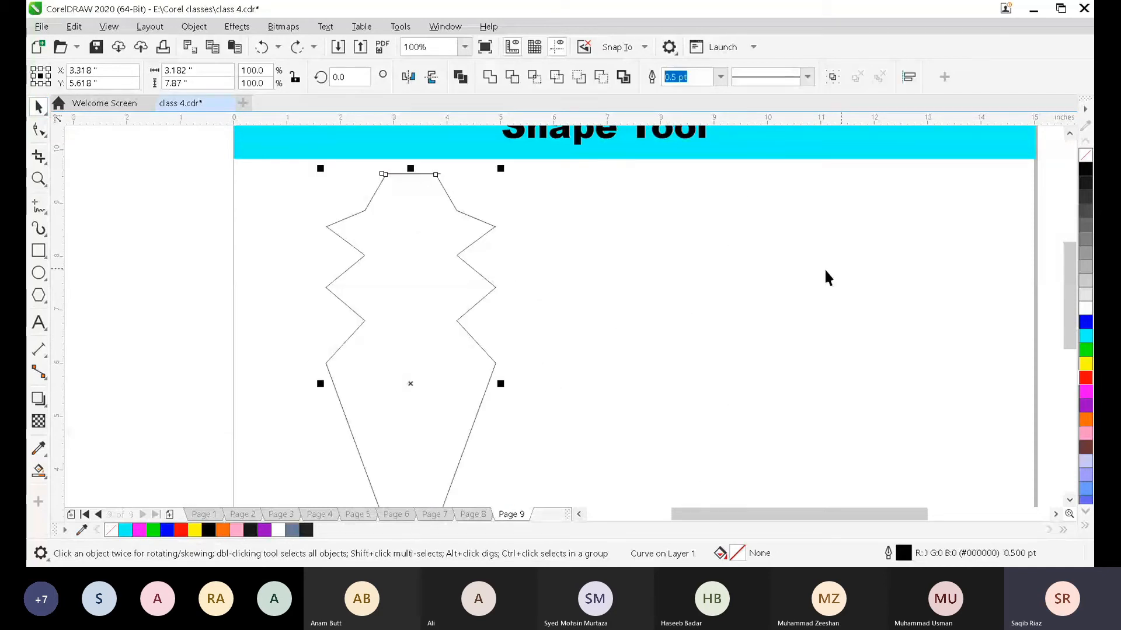
key(ctrl+z)
click(824, 268)
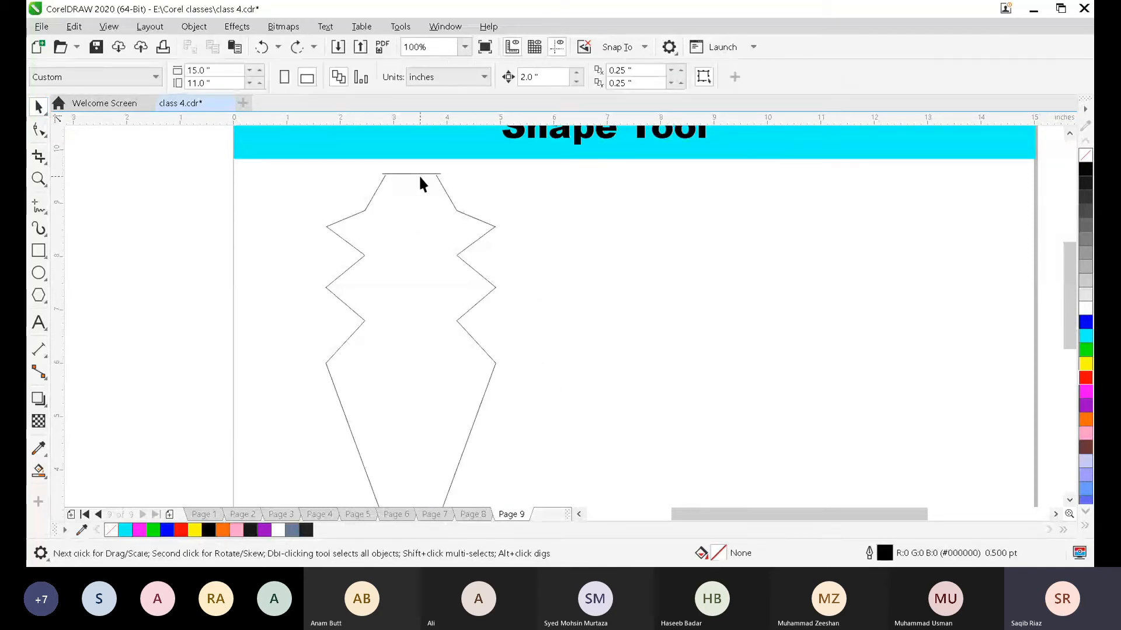
- Examine the nodes of the top line and of each half separately with the Shape tool
click(419, 175)
key(F10)
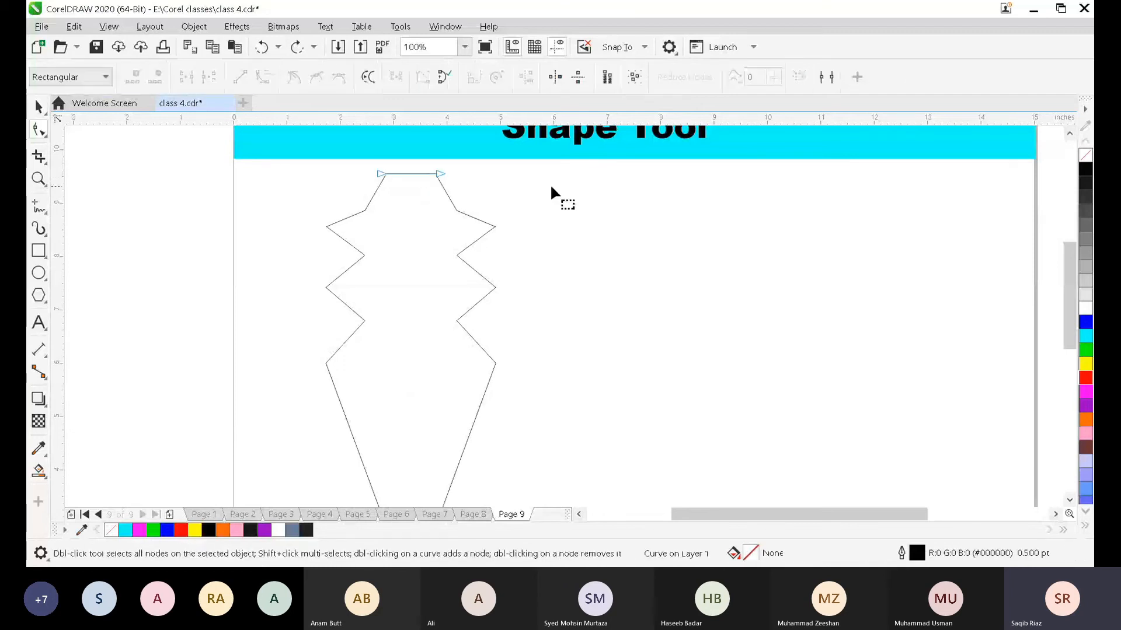
click(478, 221)
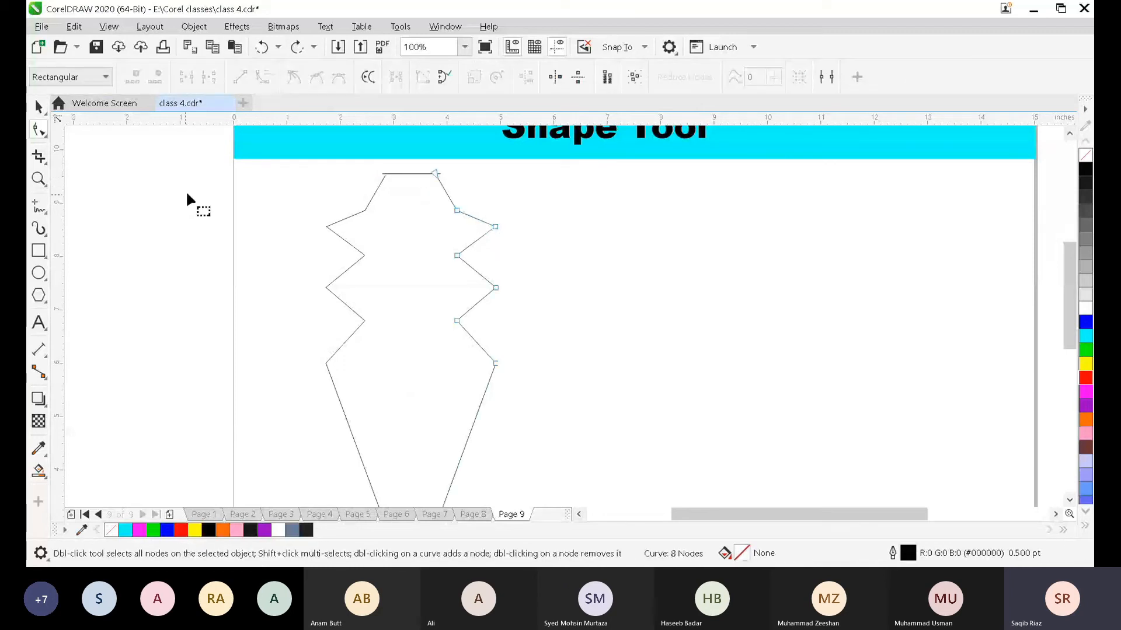
click(401, 174)
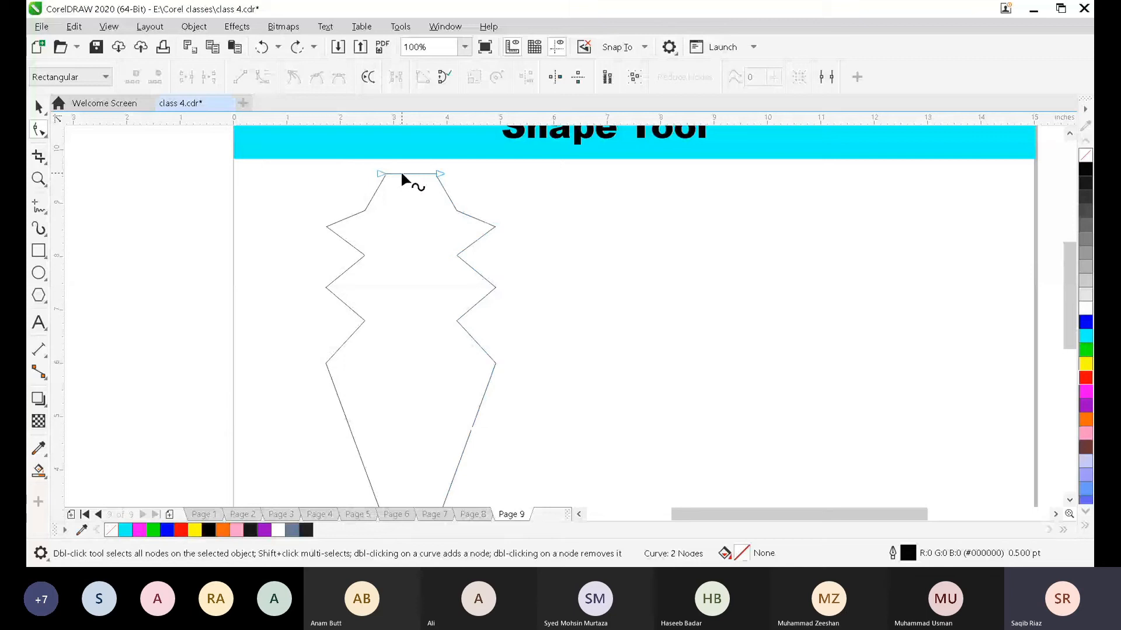
click(472, 218)
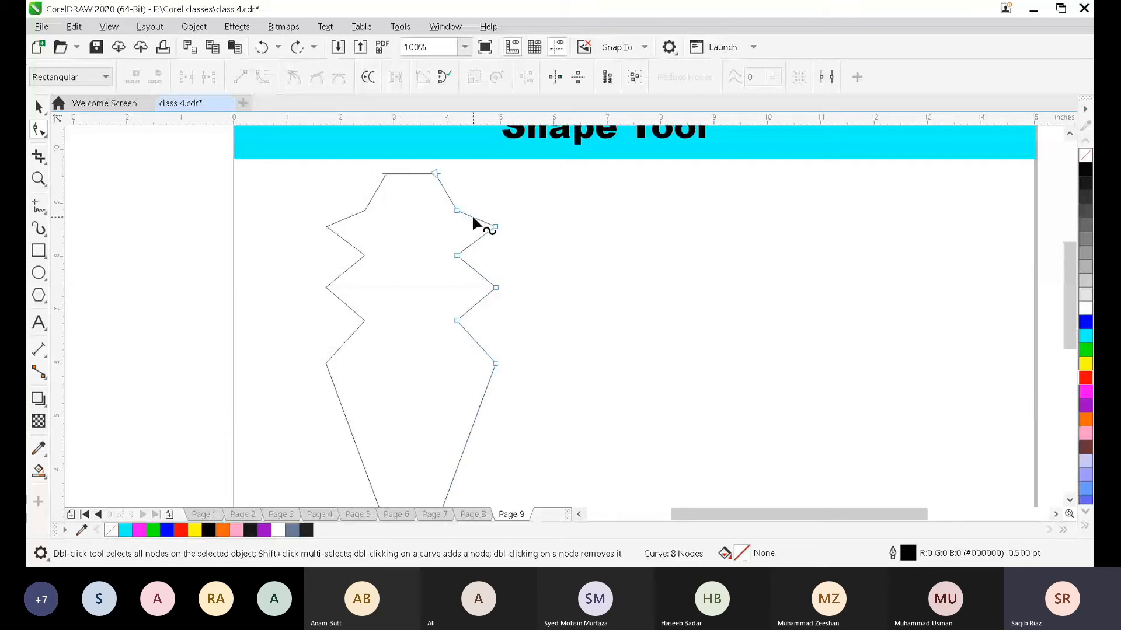
click(331, 223)
- Combine both halves and the top line into one curve, and join the two end nodes at its lower tip
click(38, 107)
drag(293, 162, 517, 505)
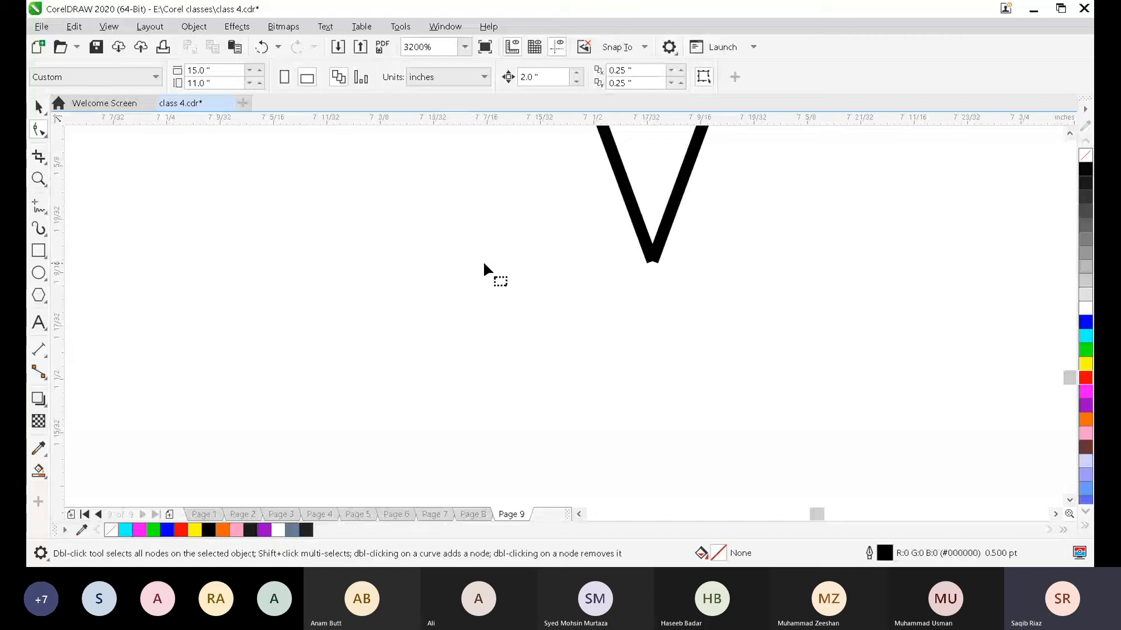
click(649, 257)
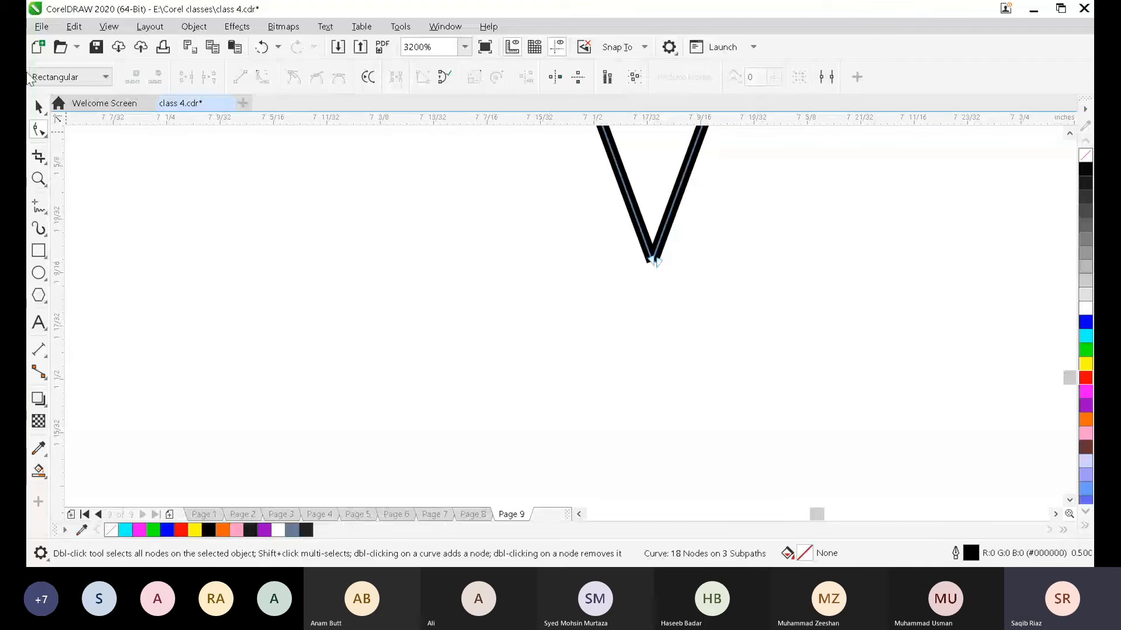
click(39, 107)
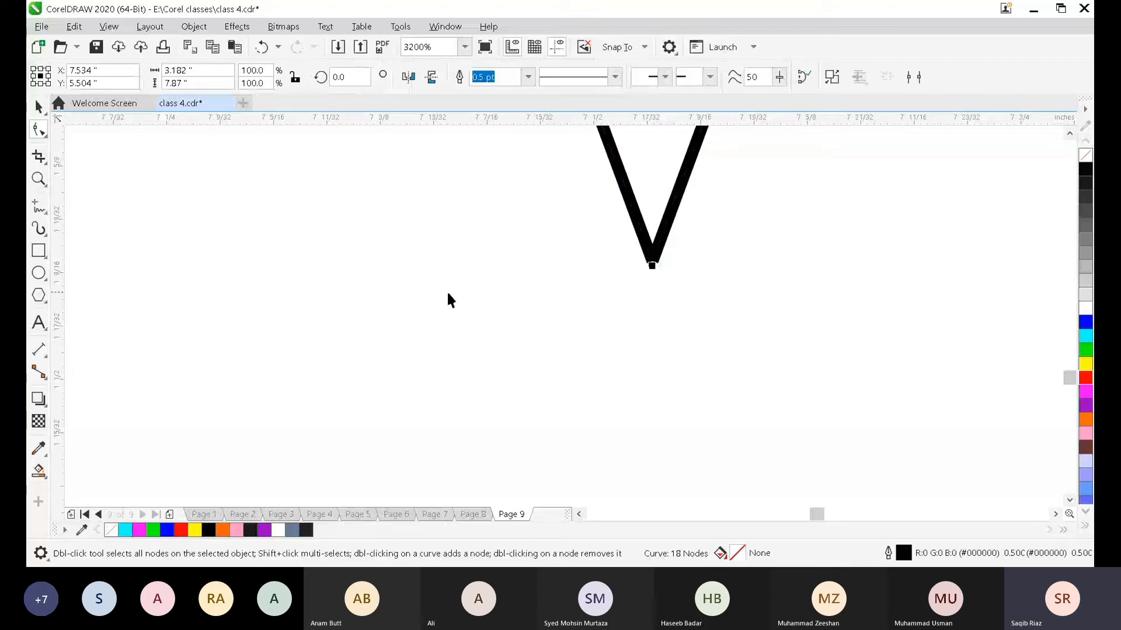
key(F10)
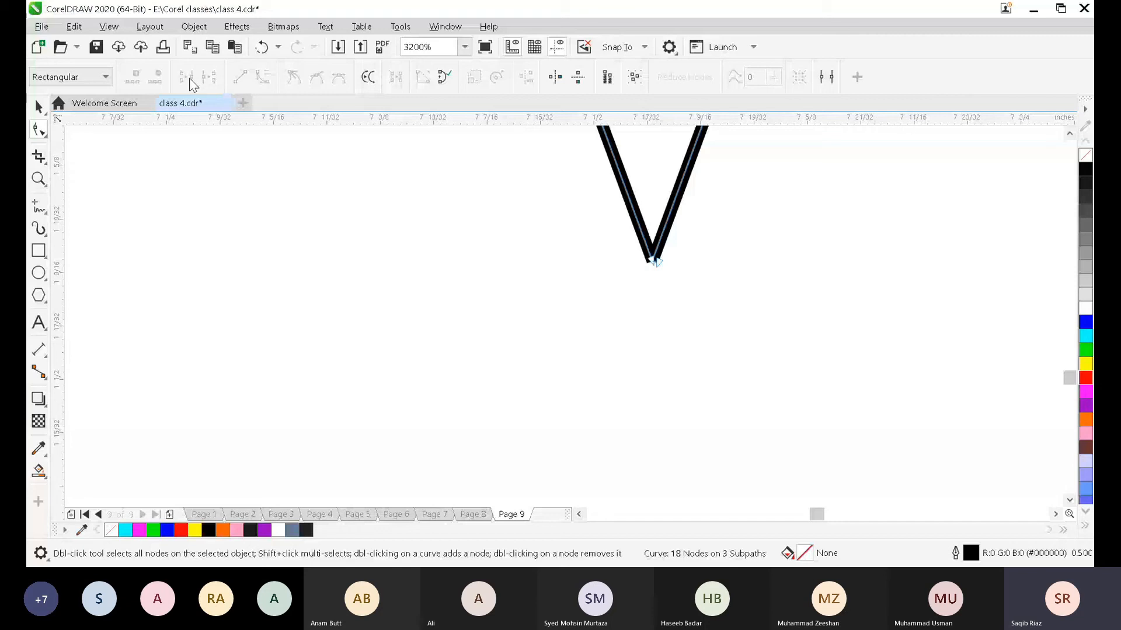
drag(681, 287, 627, 255)
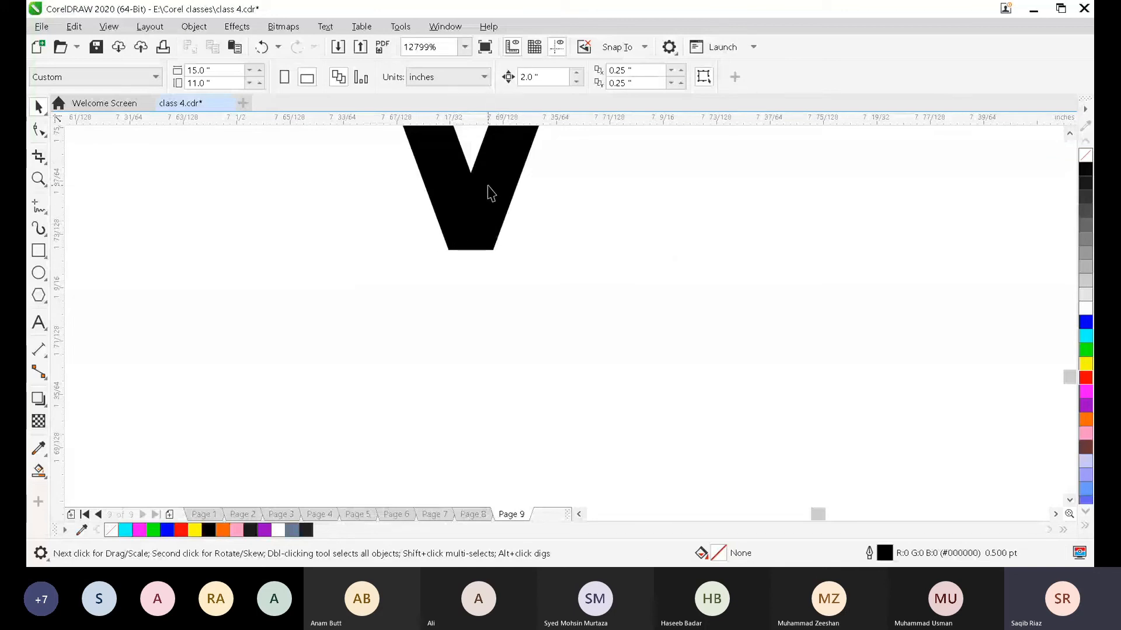
- Inspect the node at the outline's lower tip closely with the Shape tool
click(40, 130)
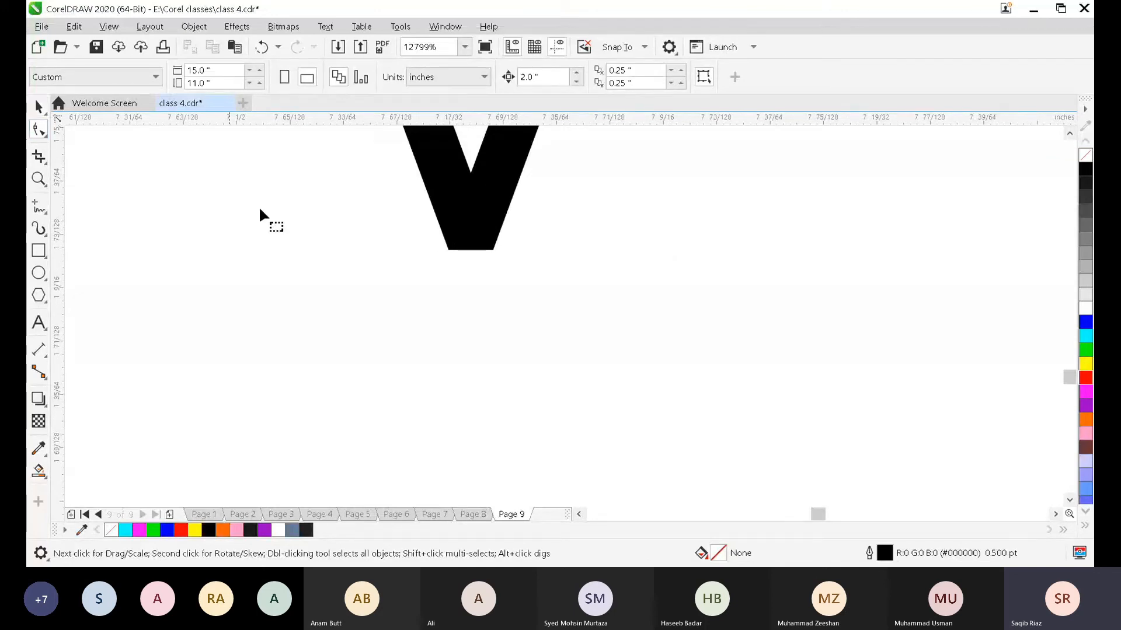
click(432, 202)
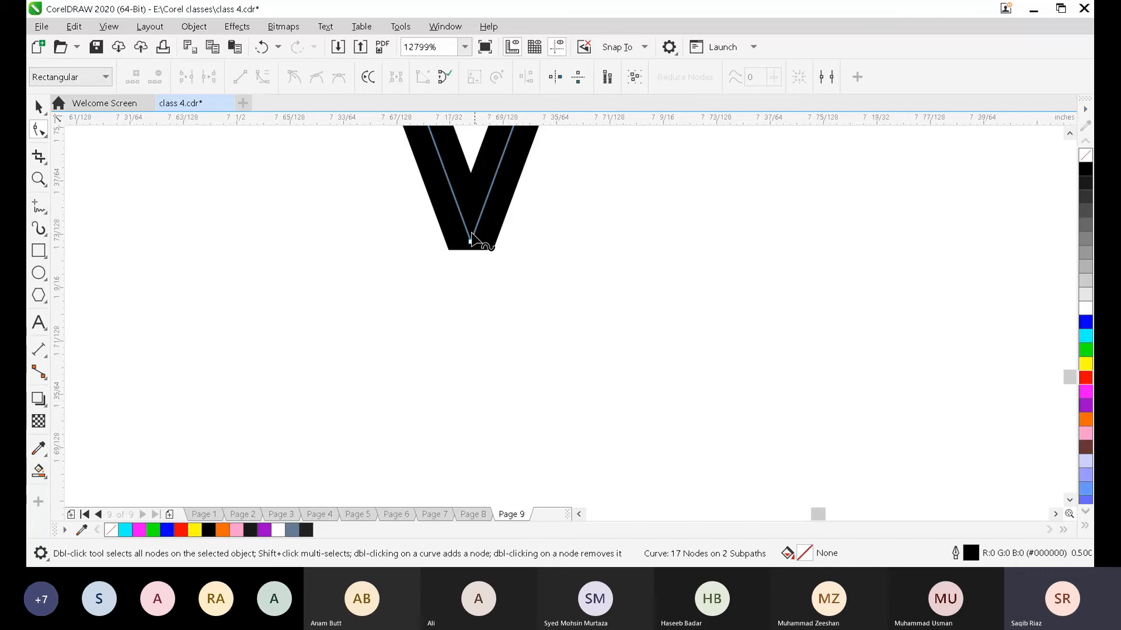
mouse_move(1070, 377)
mouse_down()
mouse_move(1070, 348)
mouse_move(1070, 371)
mouse_up()
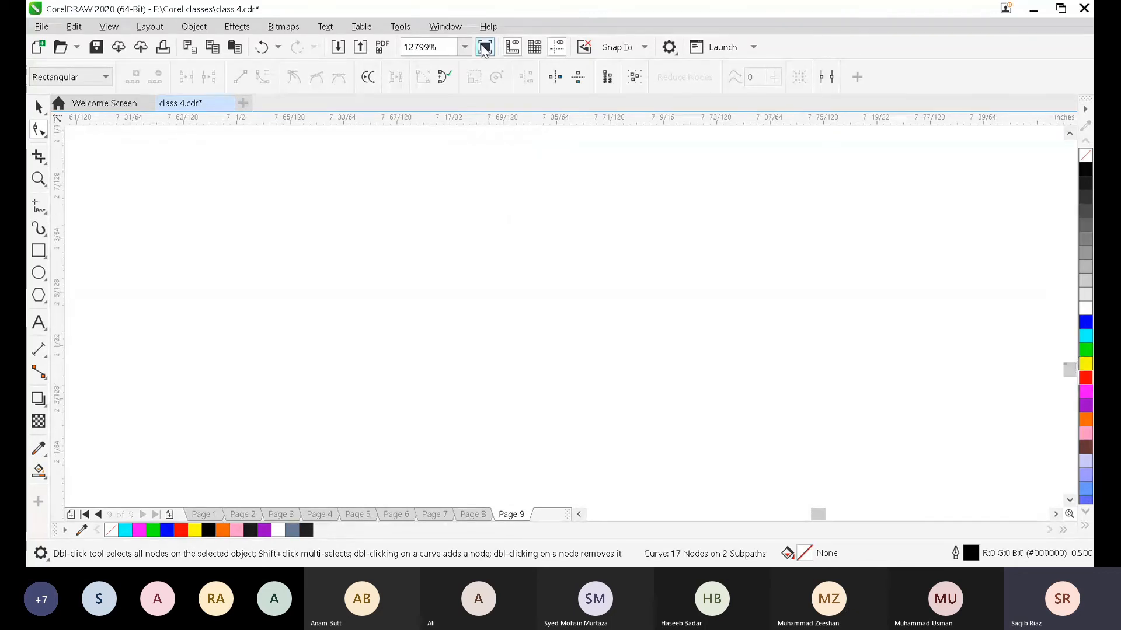
- Join the end node of the top line with the end node of the right half at the outline's upper right corner
click(466, 47)
click(470, 120)
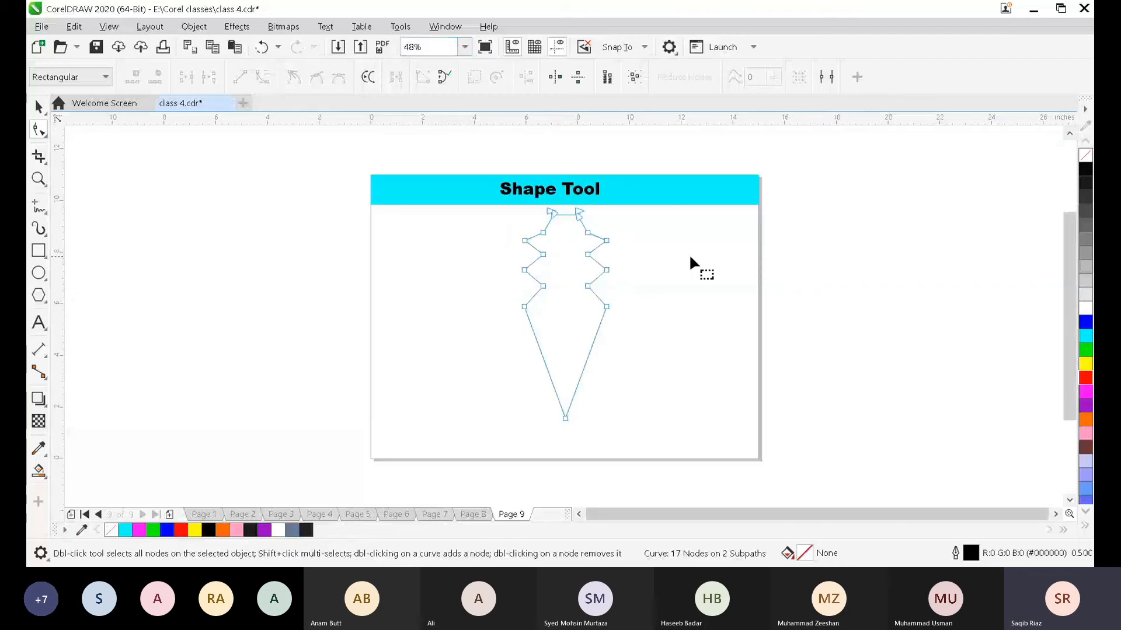
scroll(721, 260, up, 1)
scroll(499, 199, up, 1)
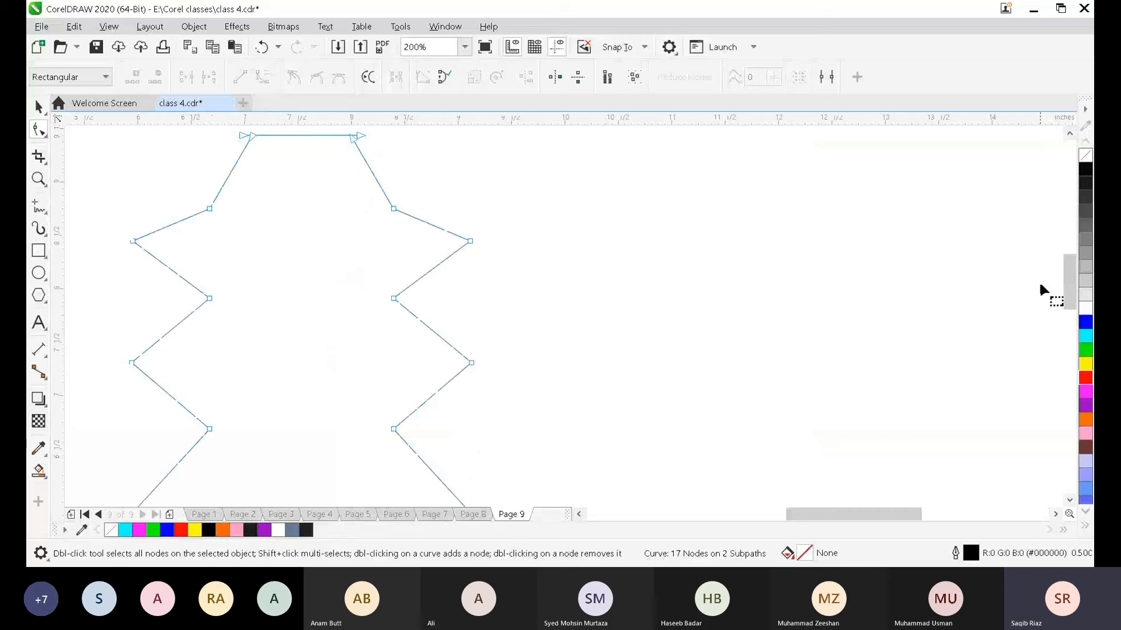
drag(1069, 278, 1070, 262)
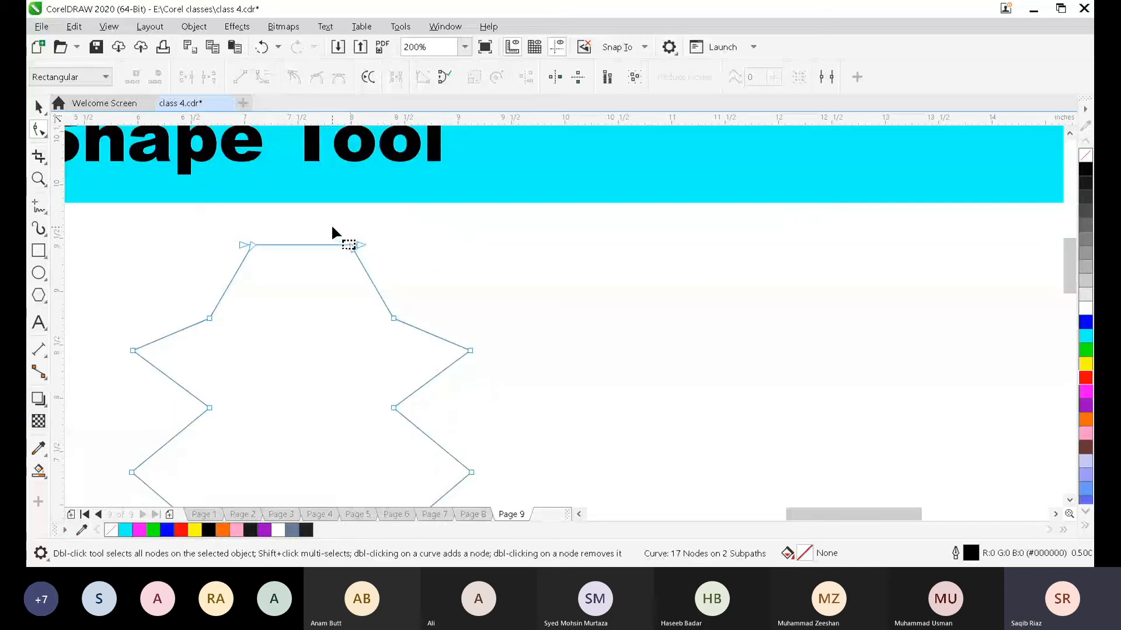
drag(331, 211, 361, 250)
drag(383, 269, 382, 268)
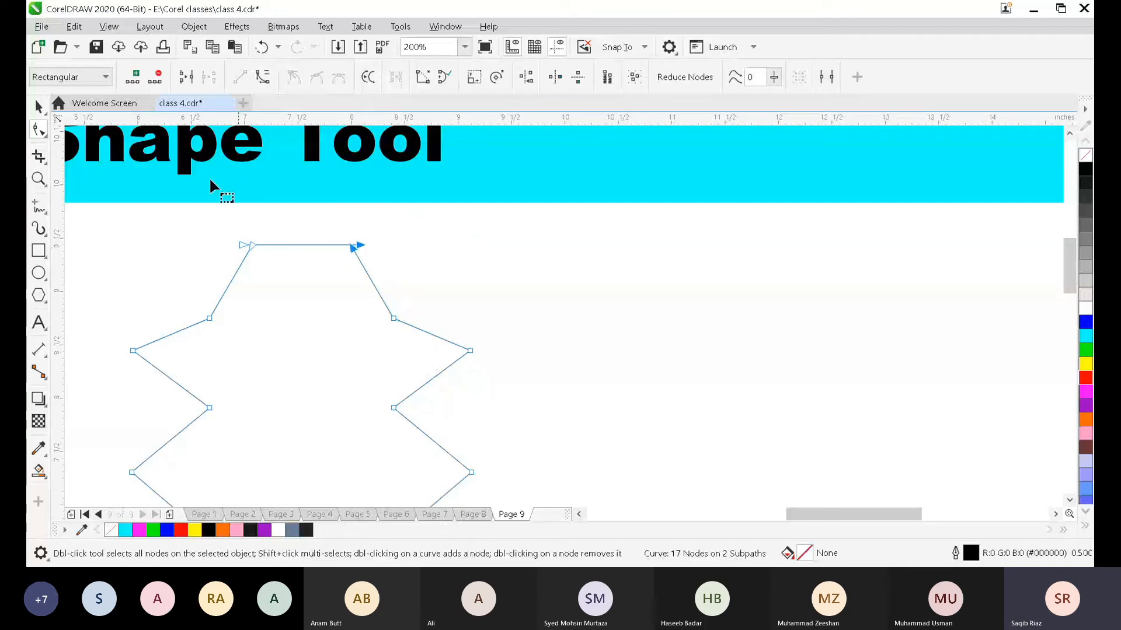
click(182, 82)
- Join the free end node of the top line with the left half's end node at the outline's upper left corner
scroll(387, 318, up, 3)
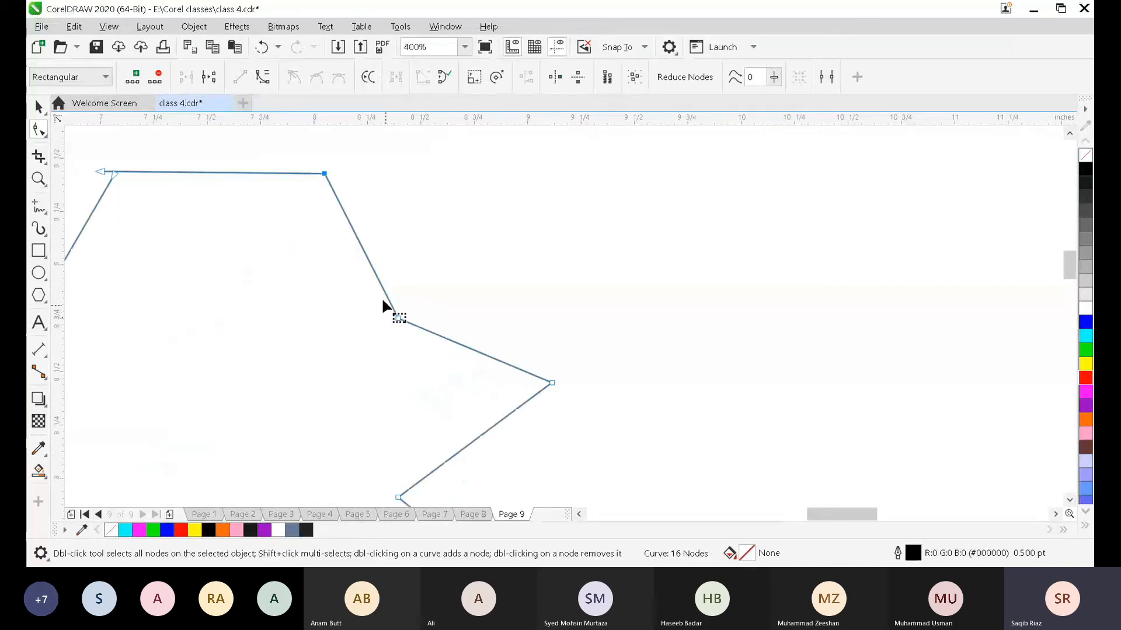
scroll(1069, 265, up, 5)
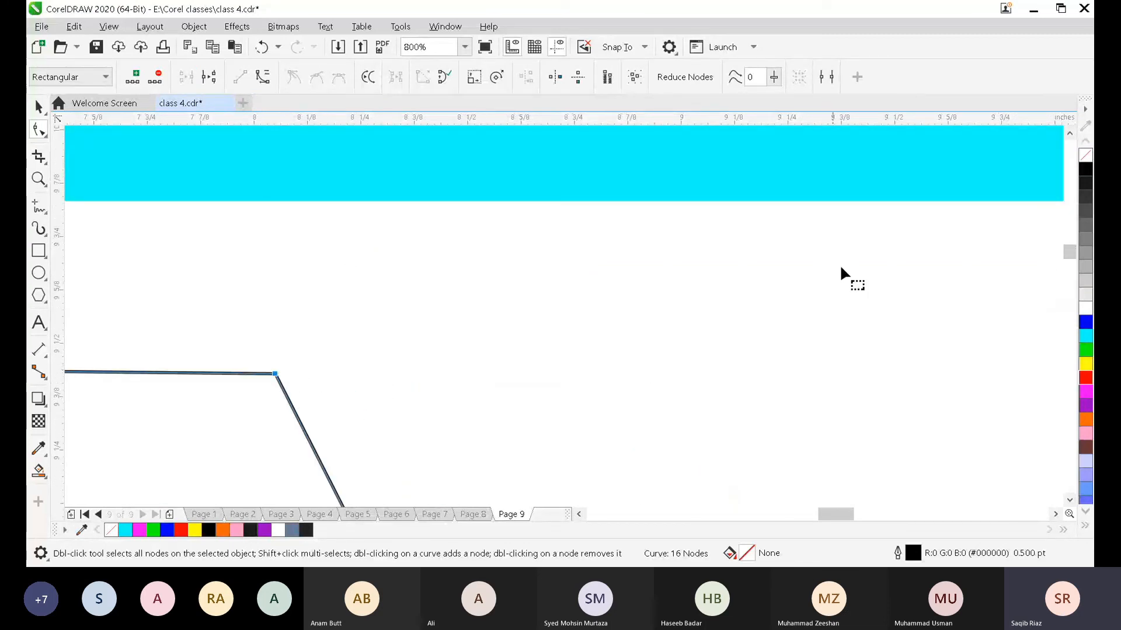
click(465, 47)
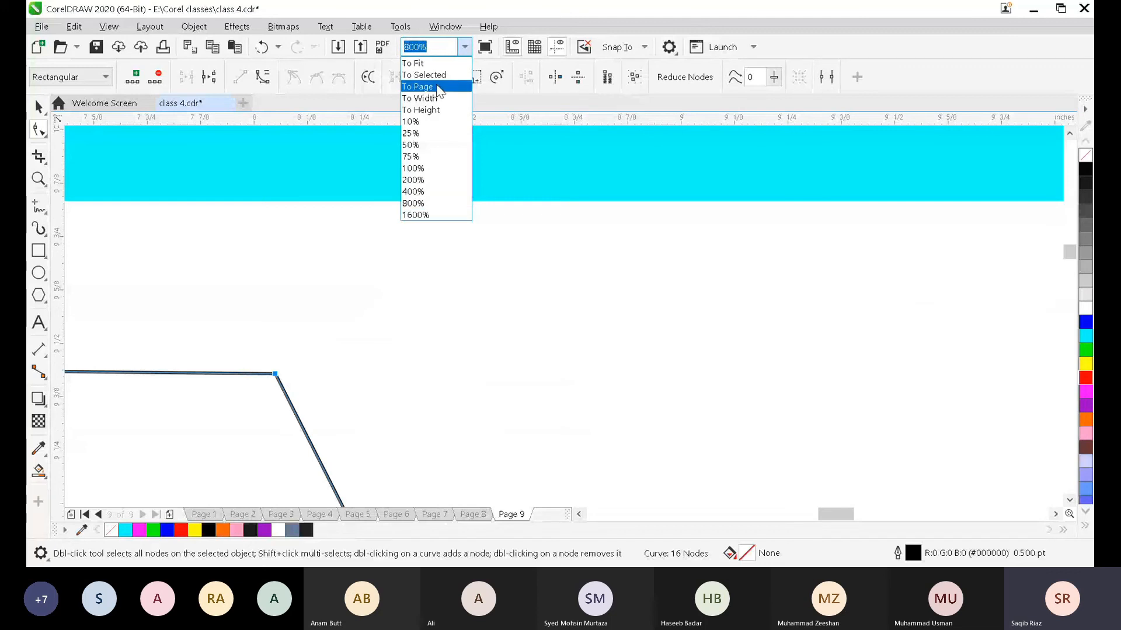
click(420, 164)
scroll(531, 216, up, 2)
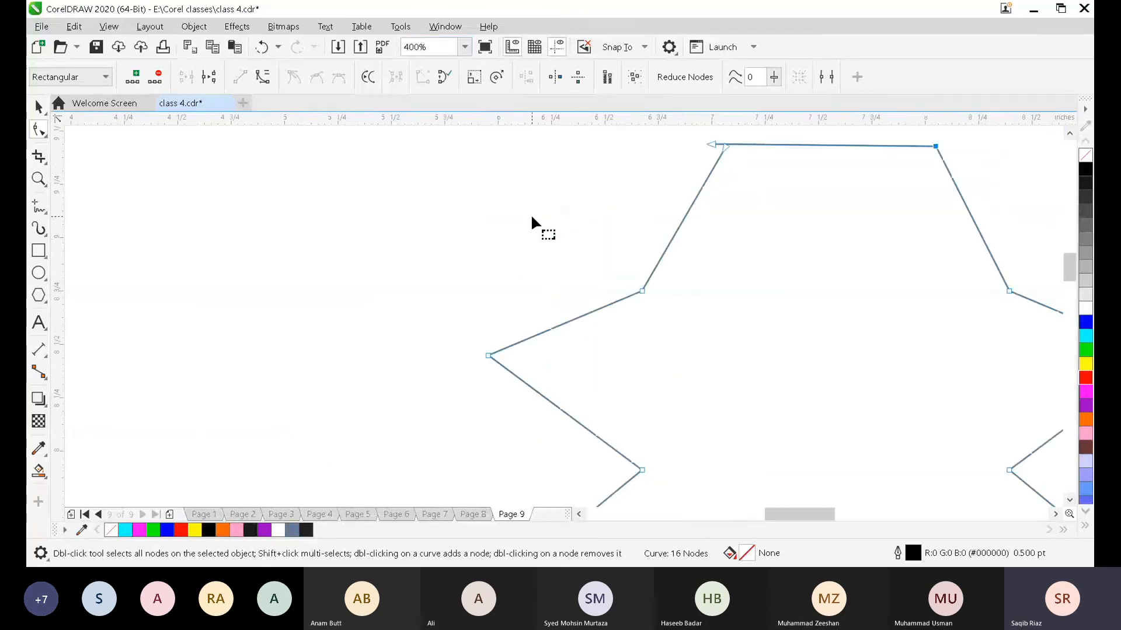
click(752, 173)
drag(689, 131, 771, 183)
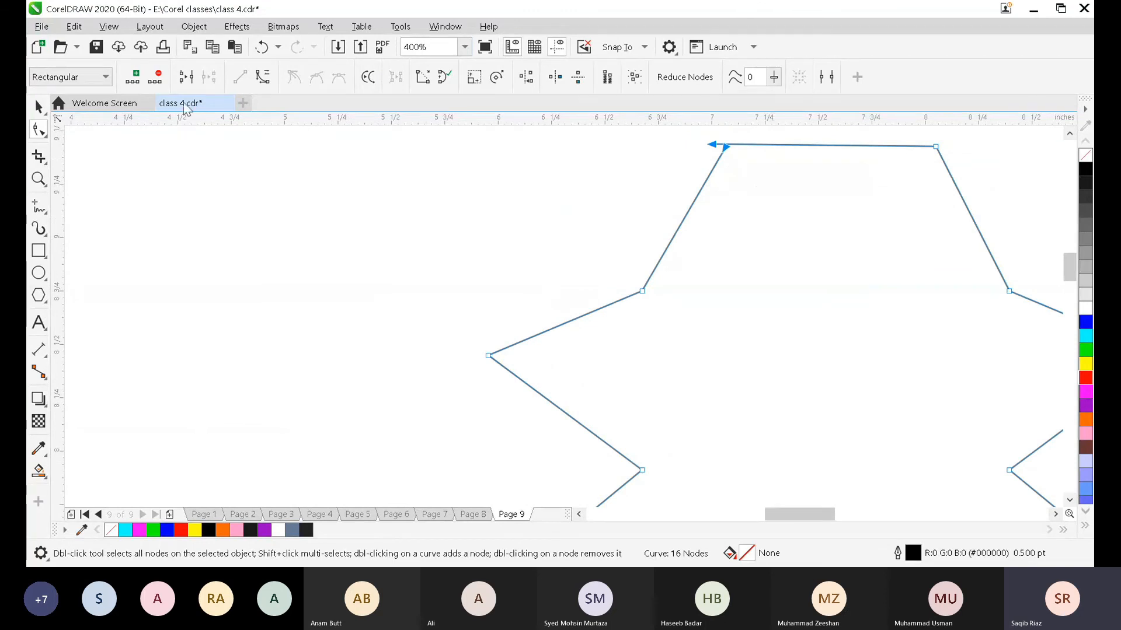
click(187, 78)
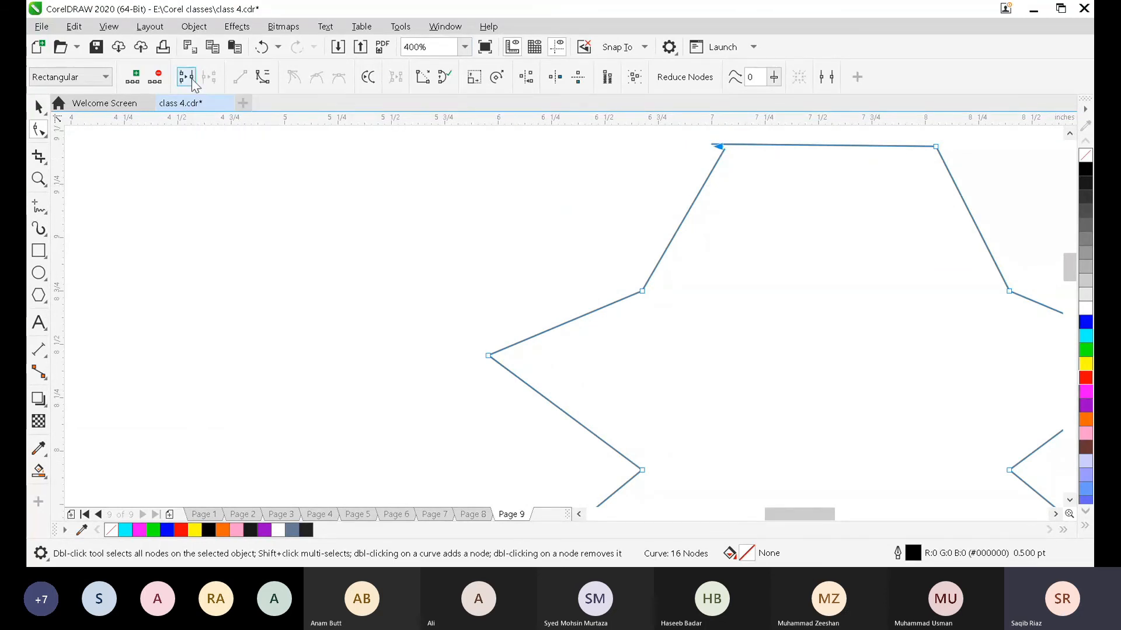
click(732, 168)
click(37, 107)
click(401, 286)
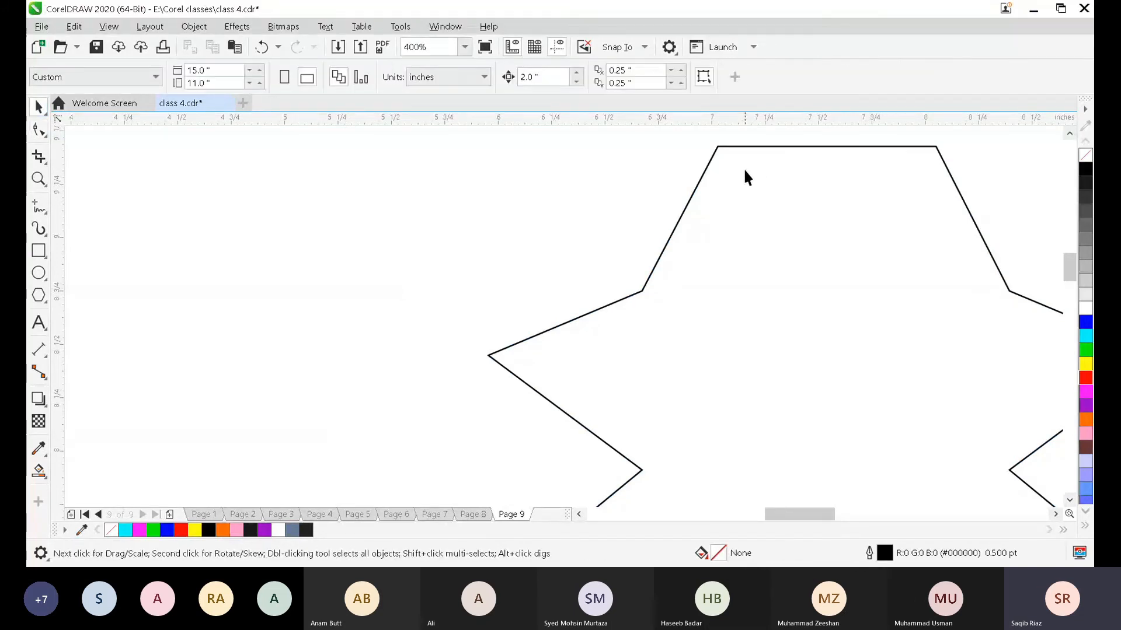
- Fill the interior of the closed zigzag outline with the Smart Fill tool
click(428, 46)
click(465, 47)
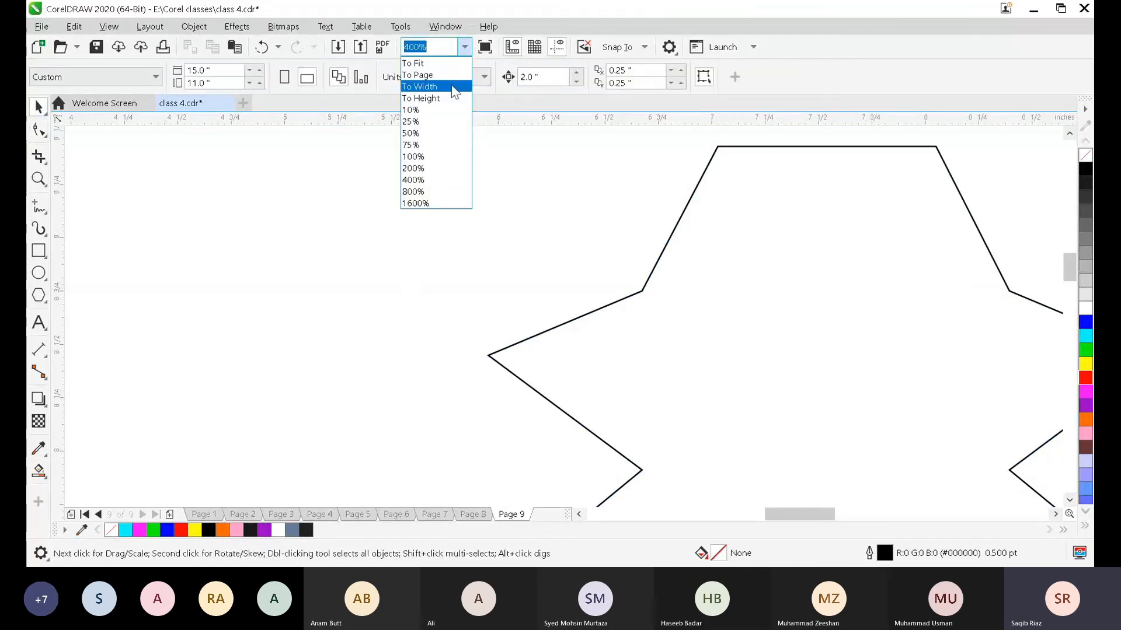
click(450, 77)
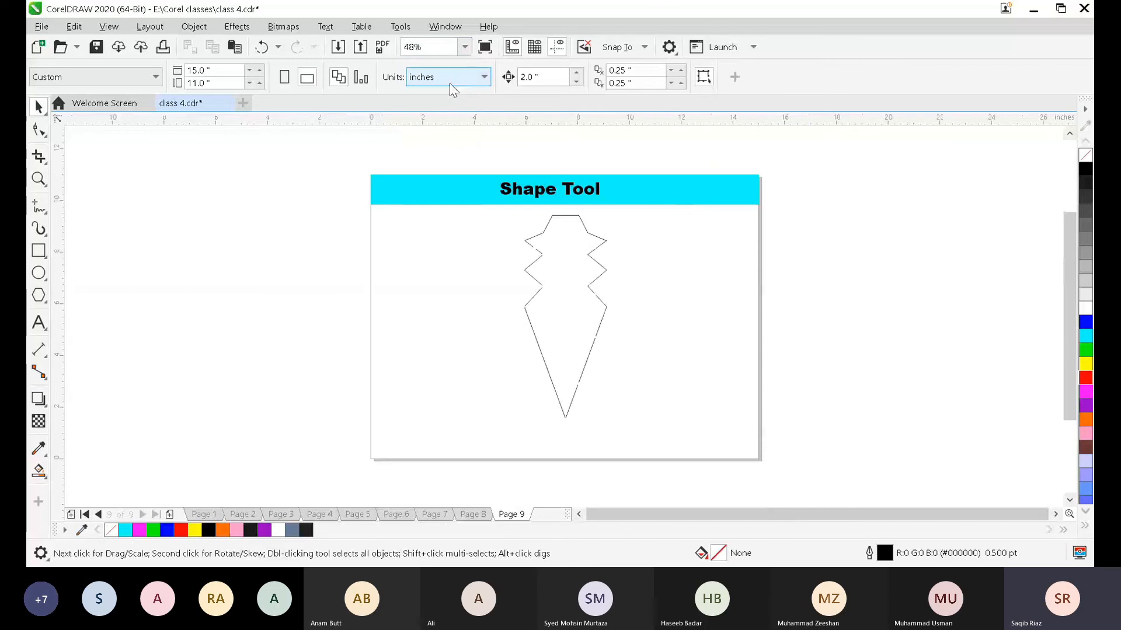
click(559, 317)
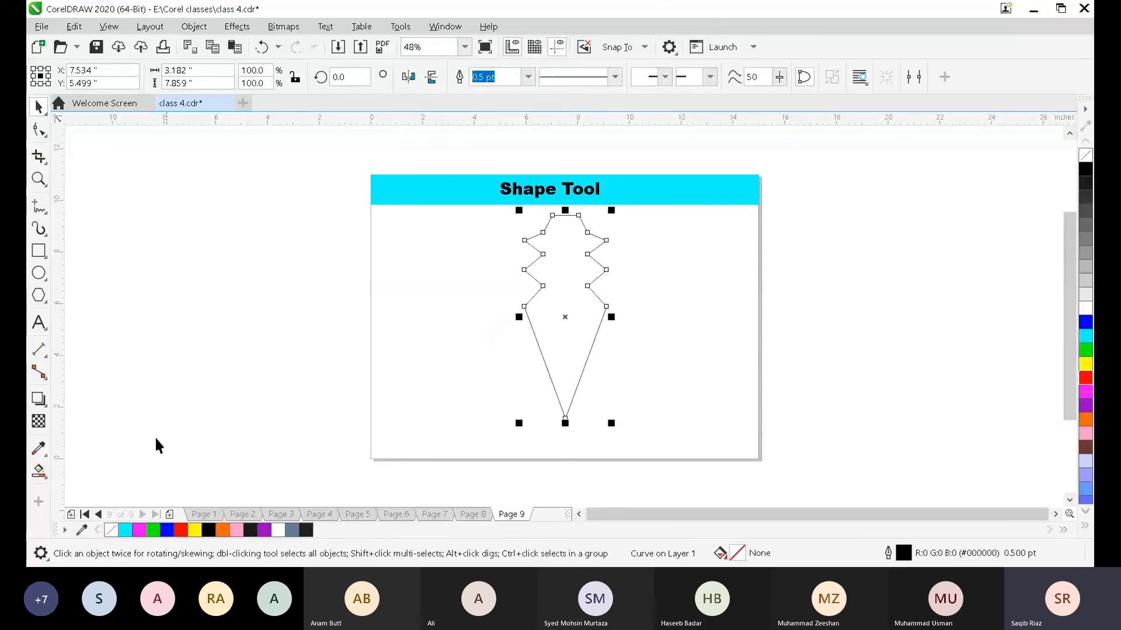
click(39, 470)
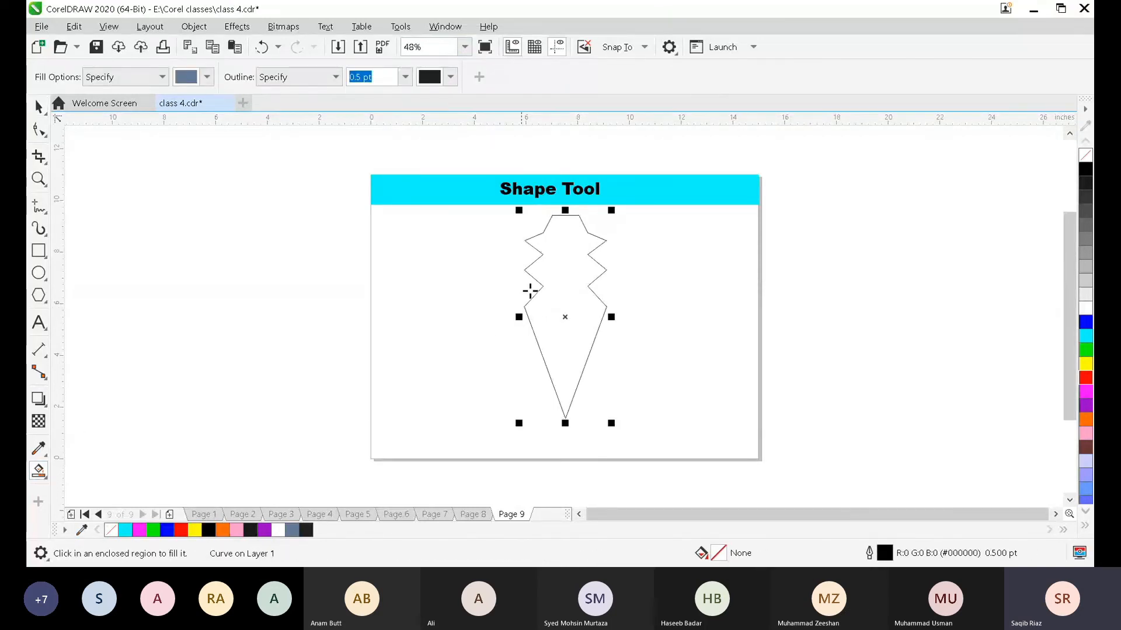
click(568, 269)
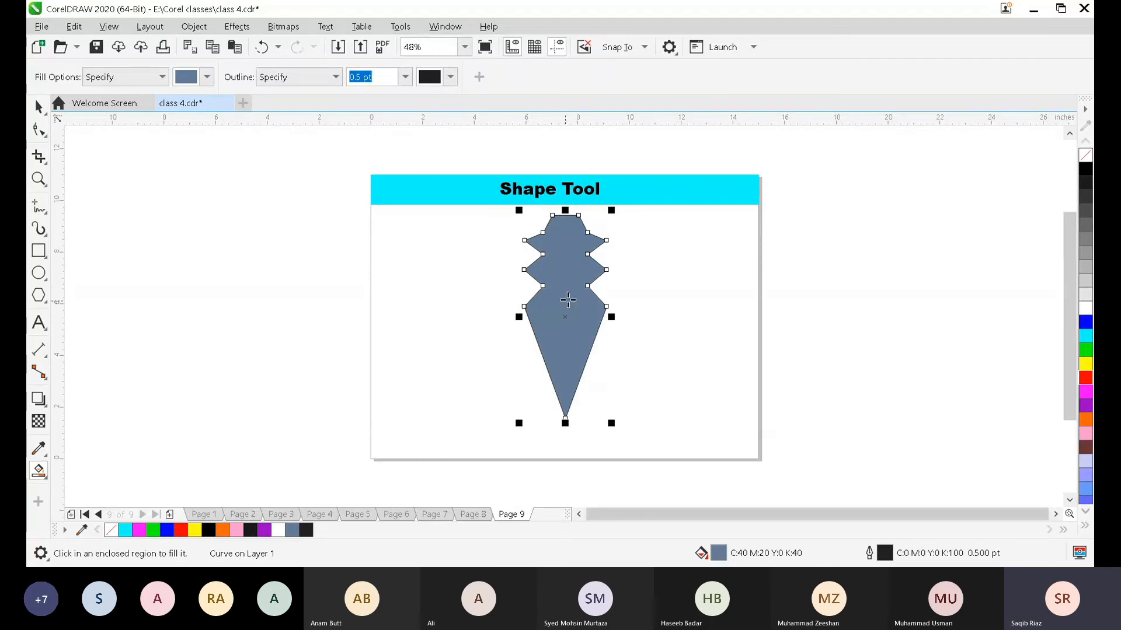
- Recolour the filled zigzag shape red, try yellow on it, and undo the yellow
click(1085, 377)
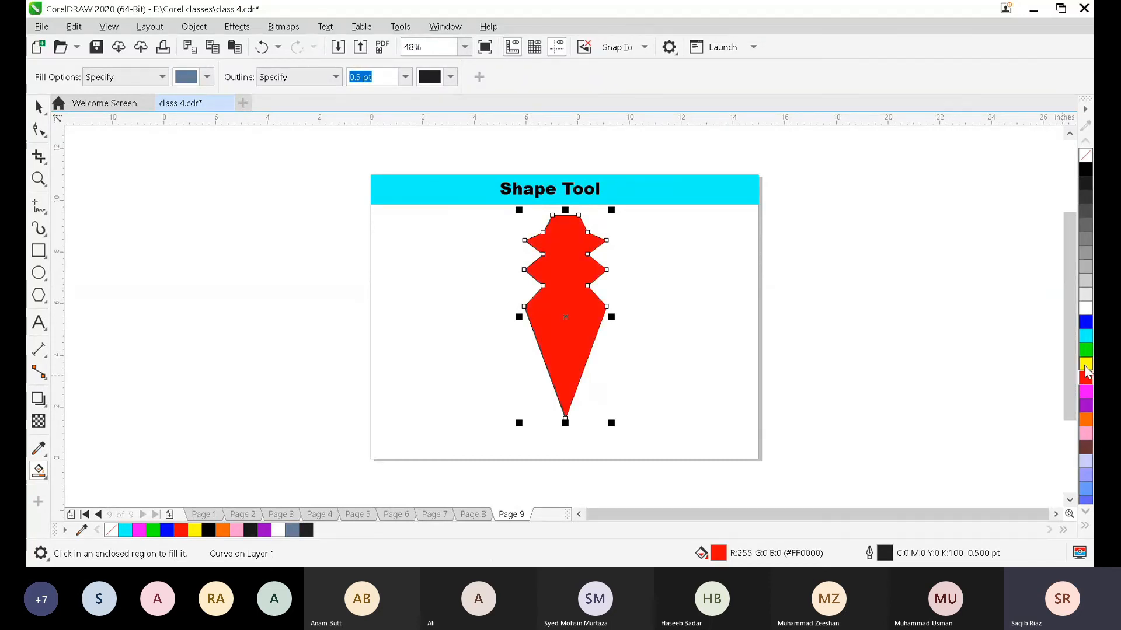
click(1085, 364)
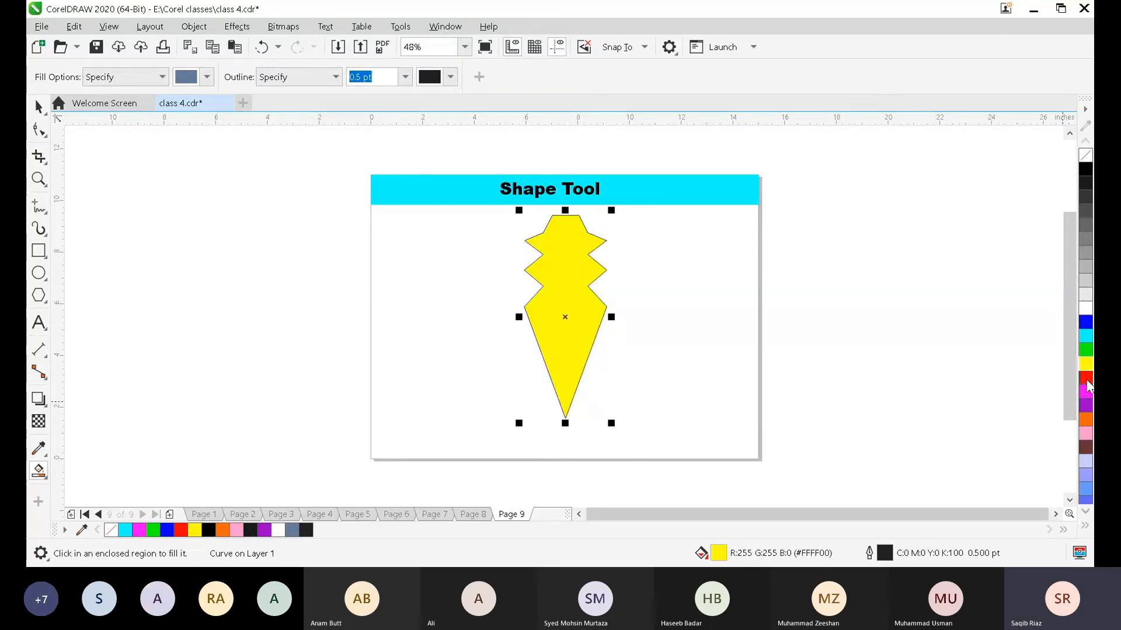
key(ctrl+z)
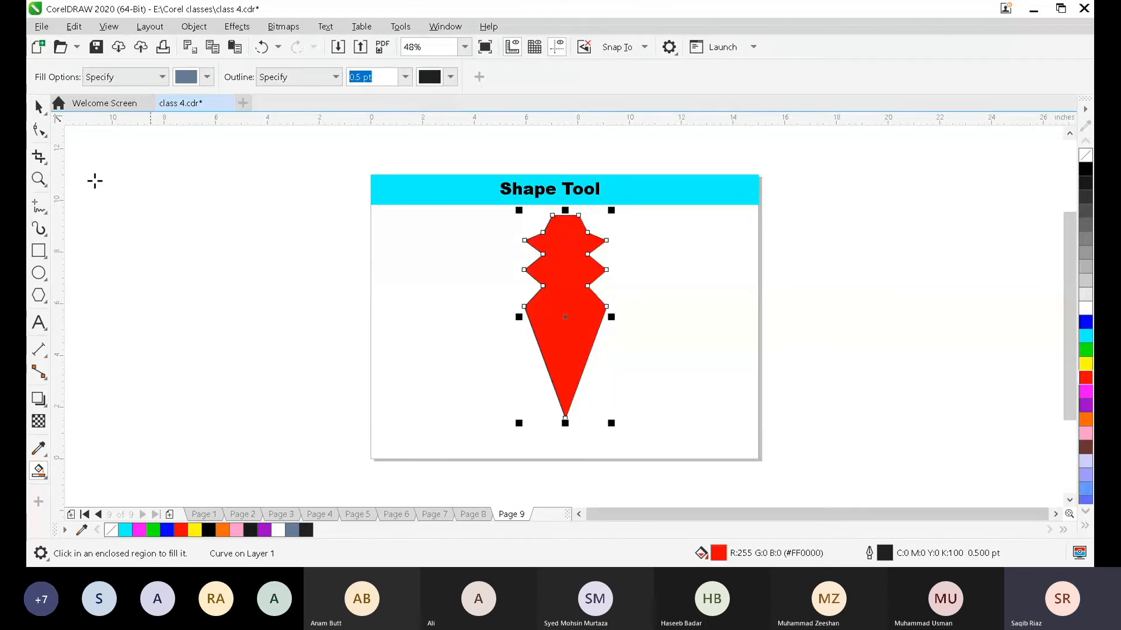
- Move the red shape and the original unfilled outline off the page into the empty area on its left side
click(37, 108)
drag(530, 305, 161, 274)
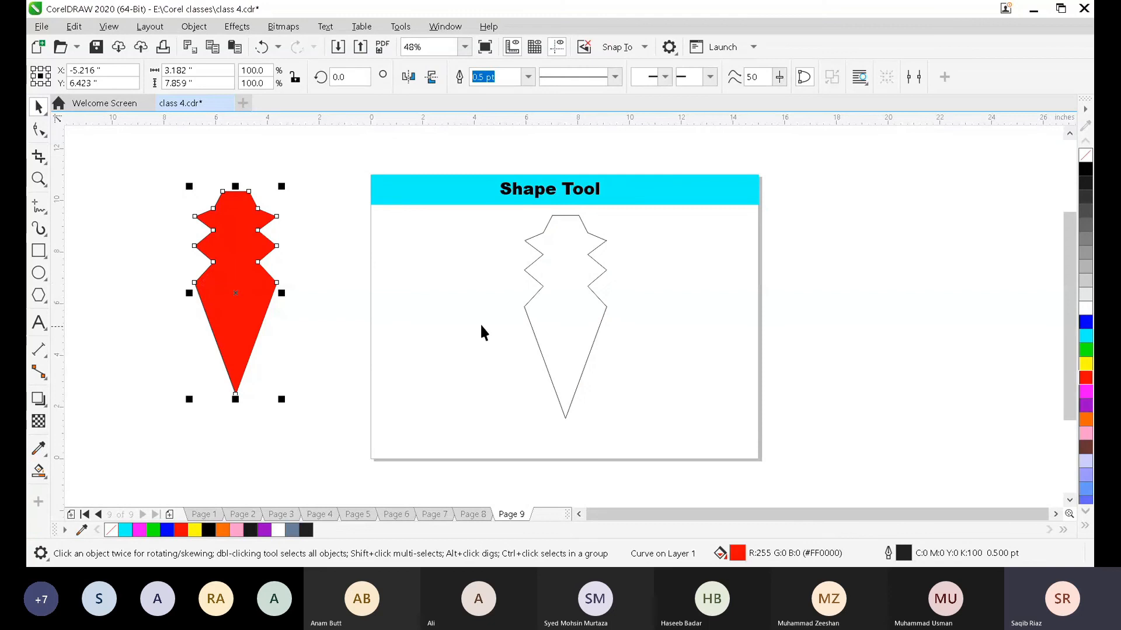
click(535, 324)
drag(545, 331, 127, 380)
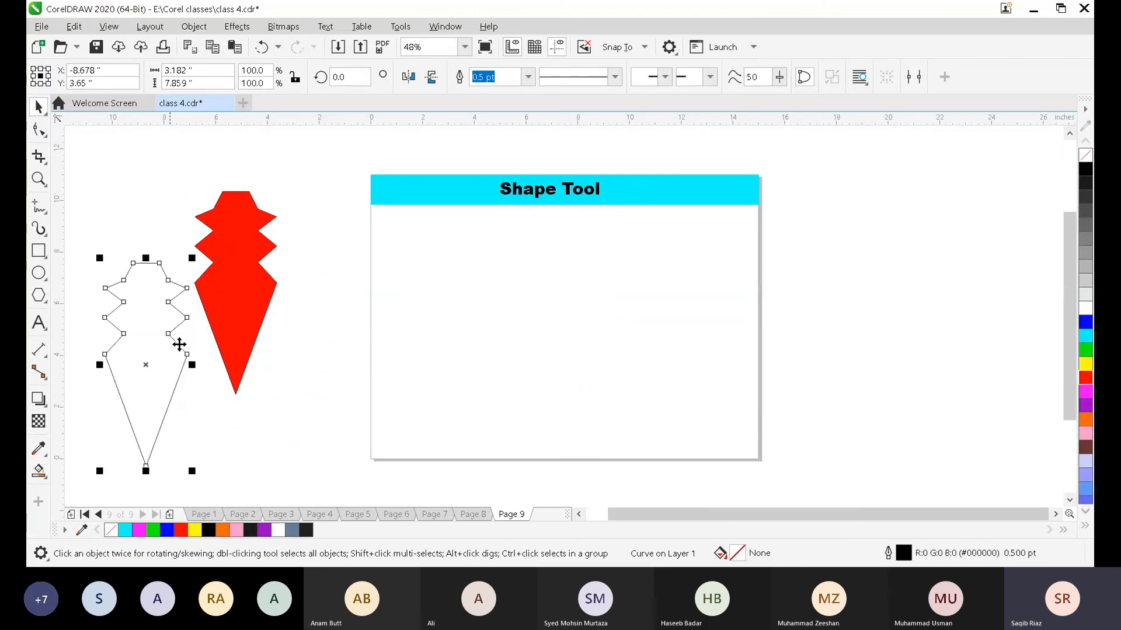
- Fill the original outline red and compare it with the shape made by Smart Fill
click(1085, 378)
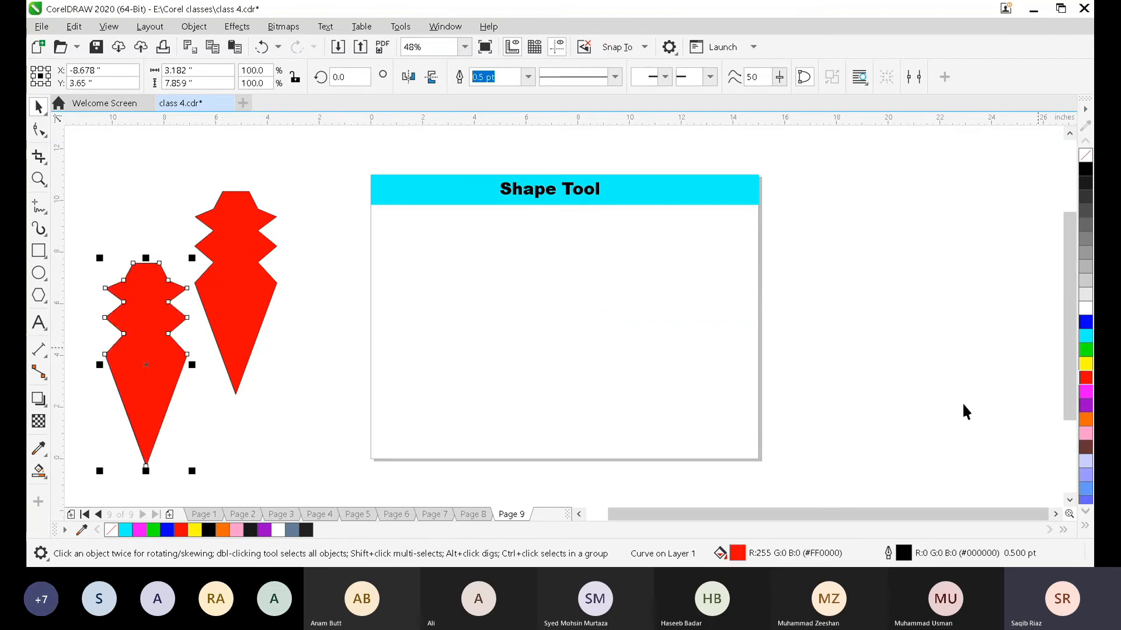
click(226, 260)
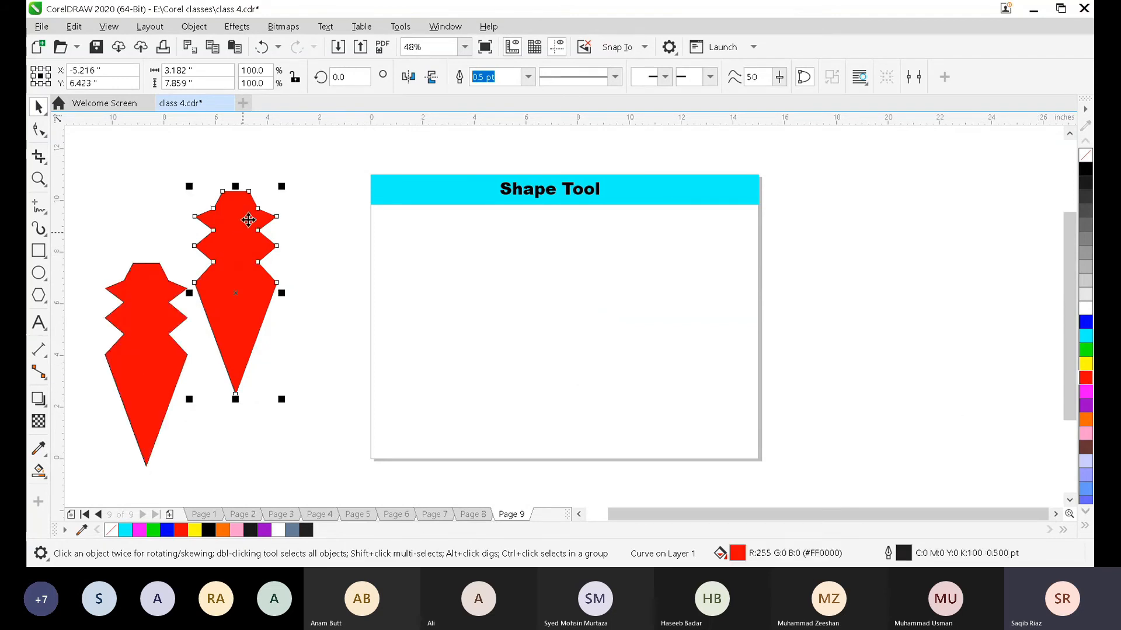
click(142, 336)
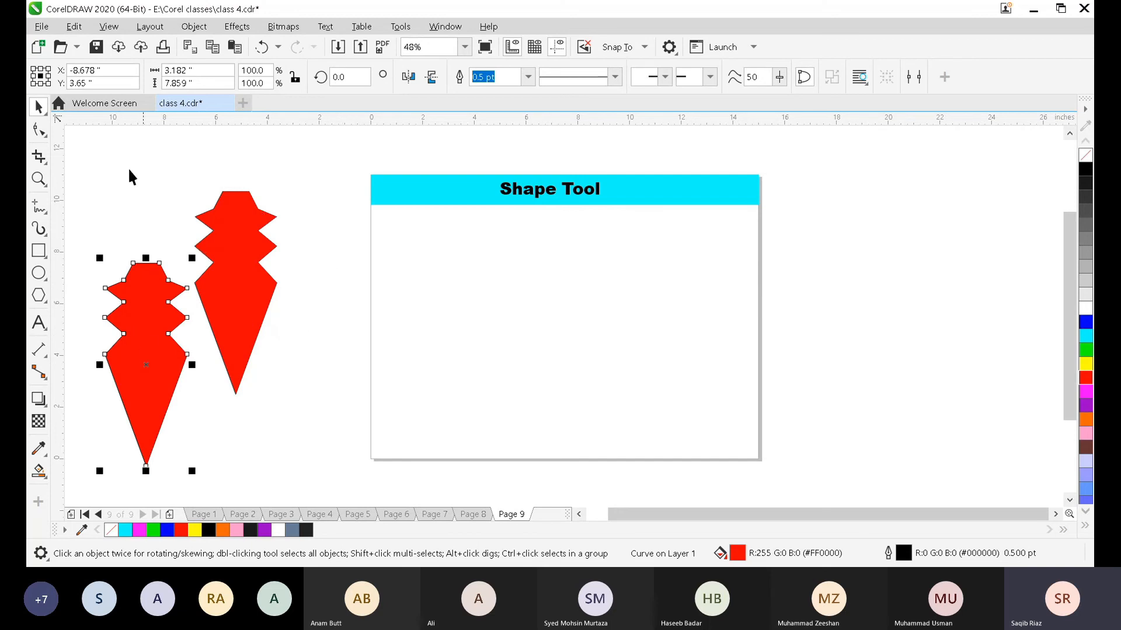
- Draw a vertical line about 6.13 inches long on the page below the heading with the Freehand tool
click(45, 213)
click(69, 208)
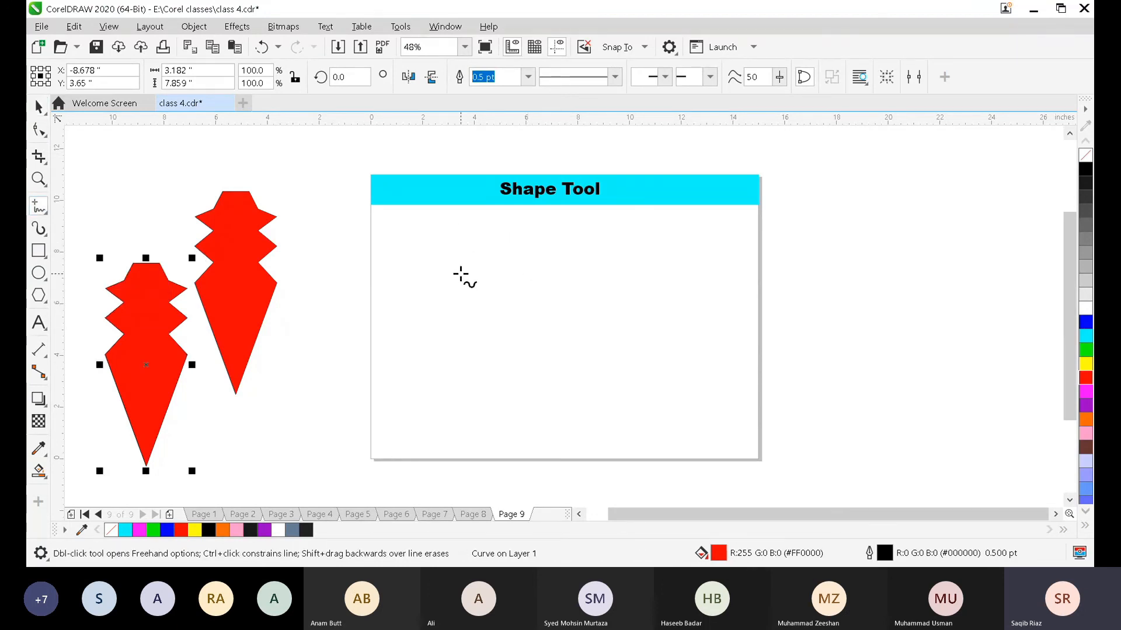
drag(516, 232, 511, 365)
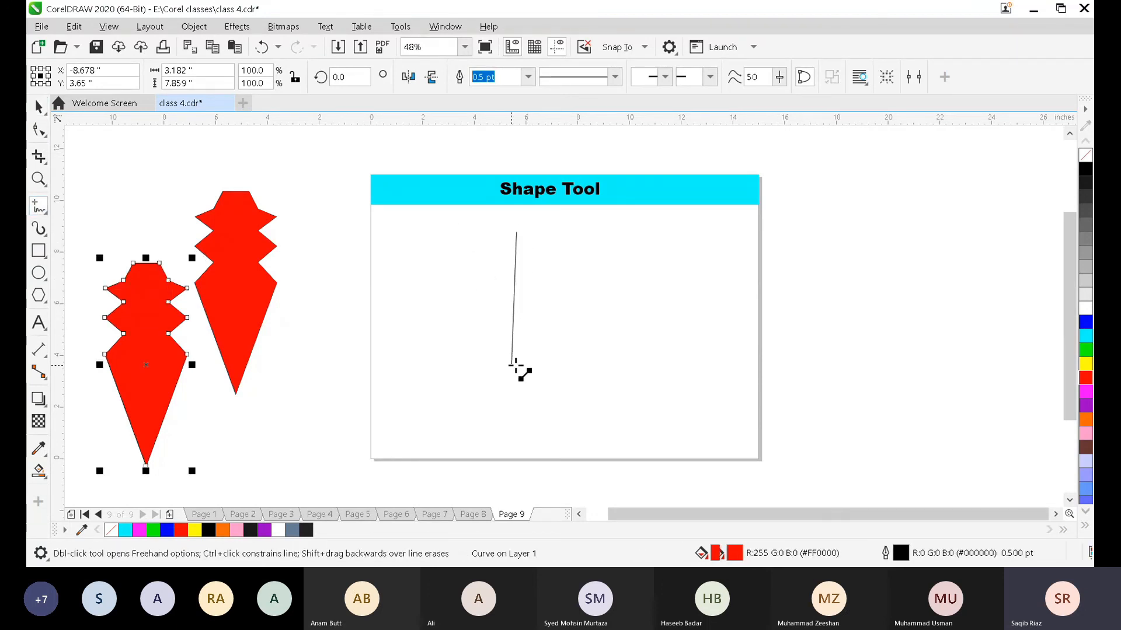
ctrl+click(517, 391)
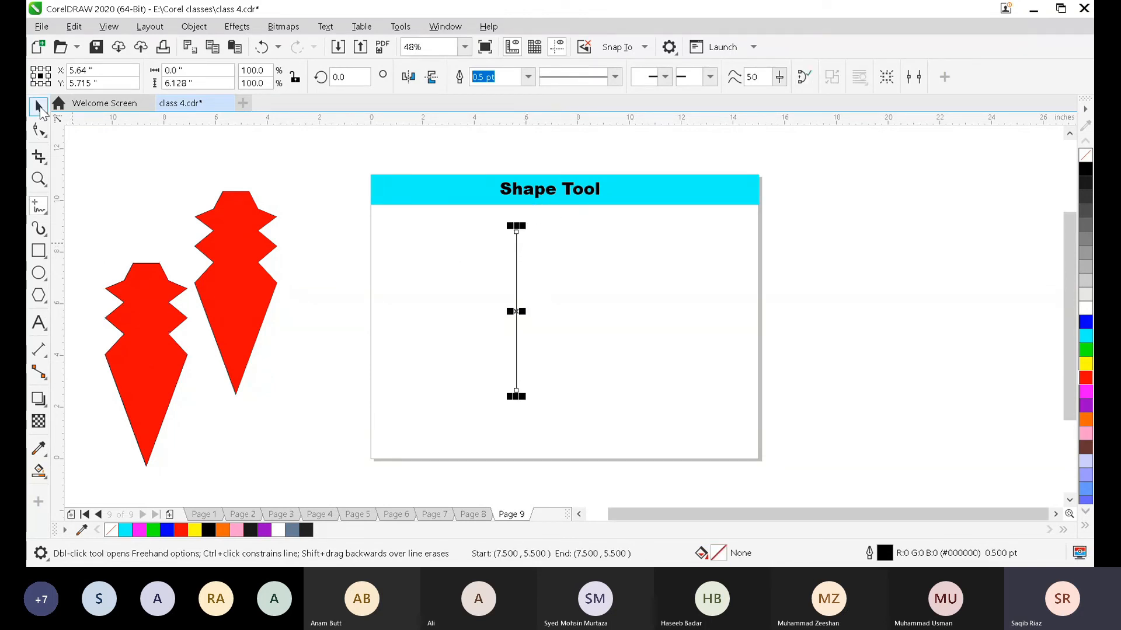
- Add a node in the lower part of the vertical line and pull its lower end node diagonally out to the left
click(39, 129)
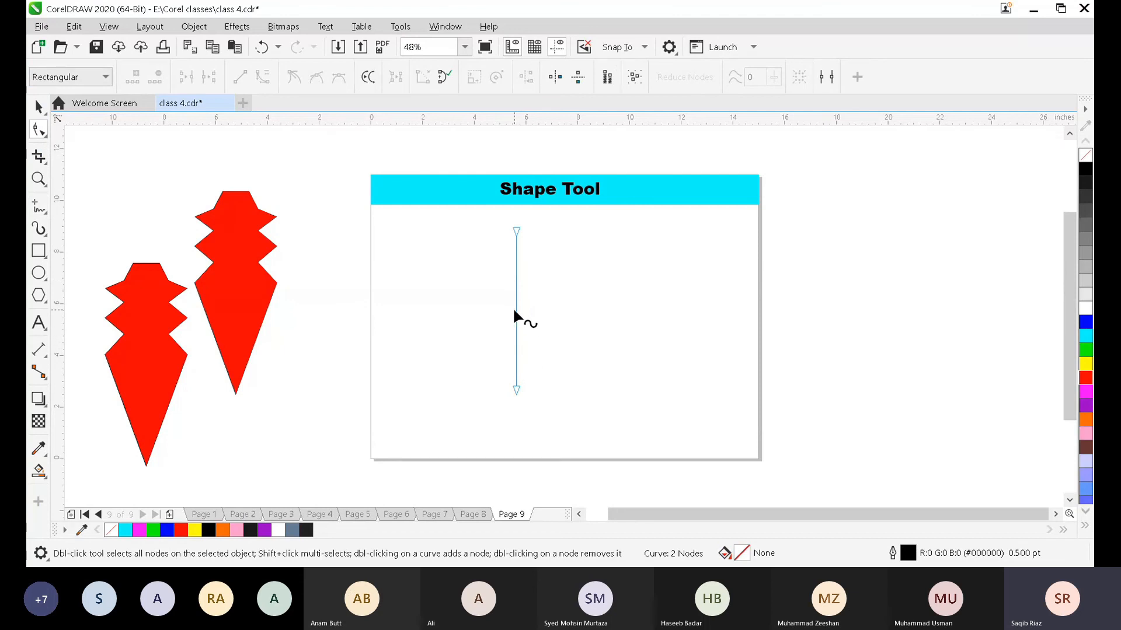
click(514, 346)
click(133, 76)
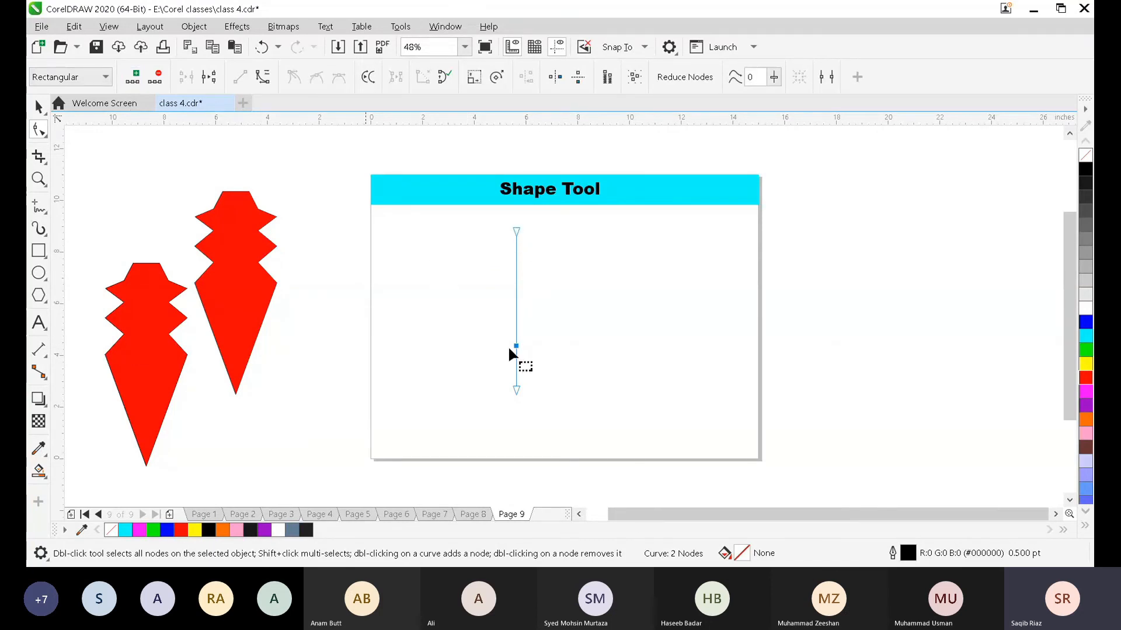
drag(515, 390, 467, 396)
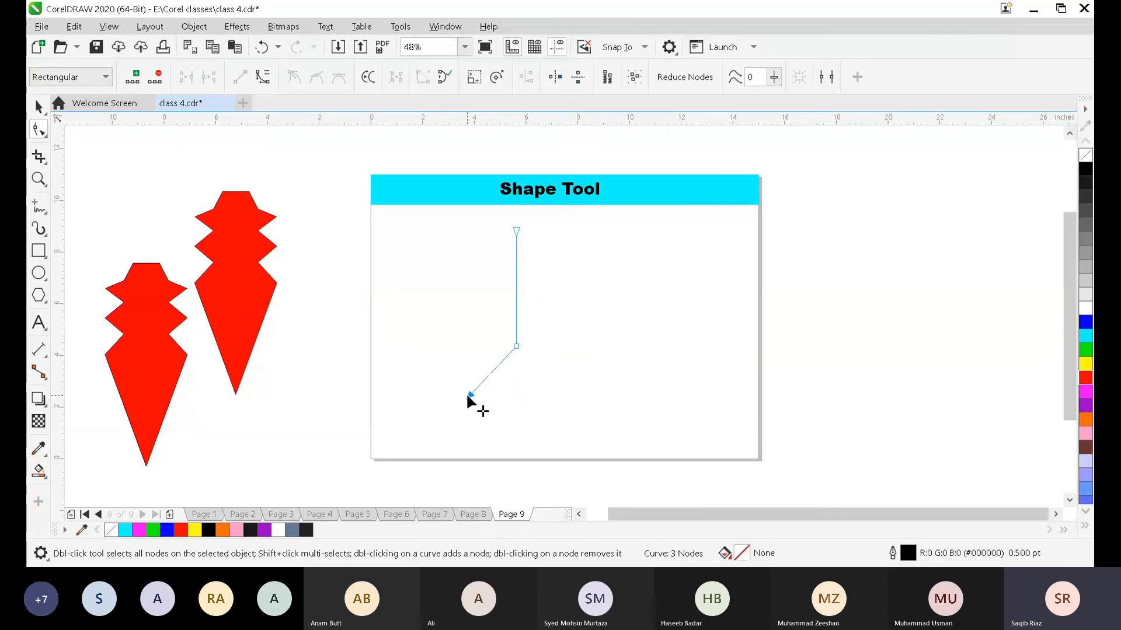
click(516, 231)
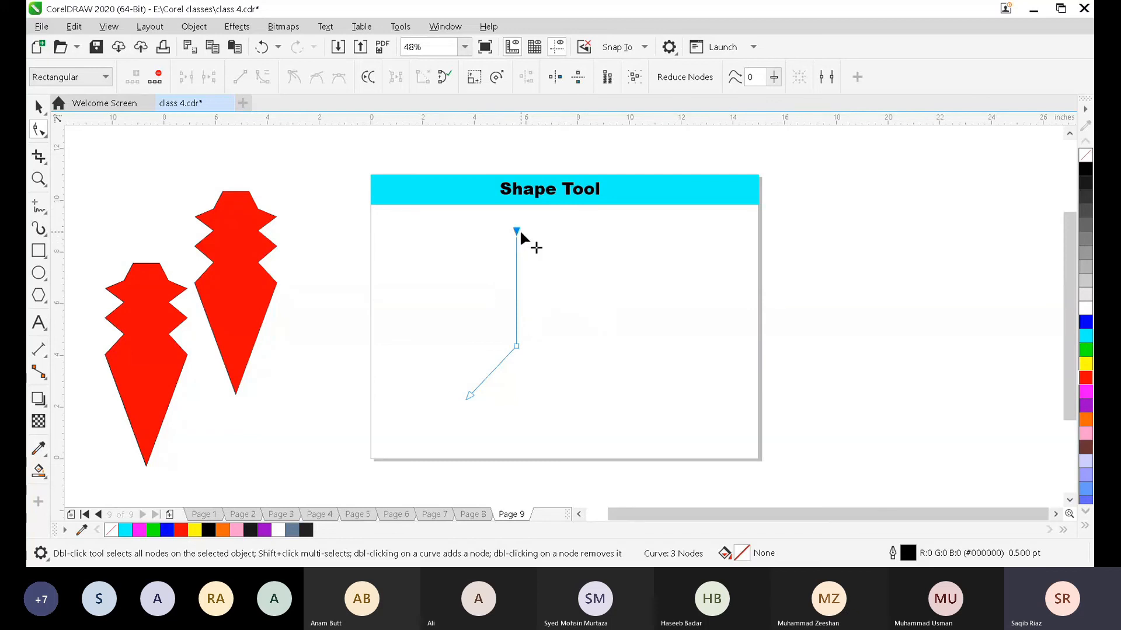
mouse_move(517, 232)
mouse_down()
mouse_move(529, 238)
mouse_move(522, 223)
mouse_move(515, 230)
mouse_up()
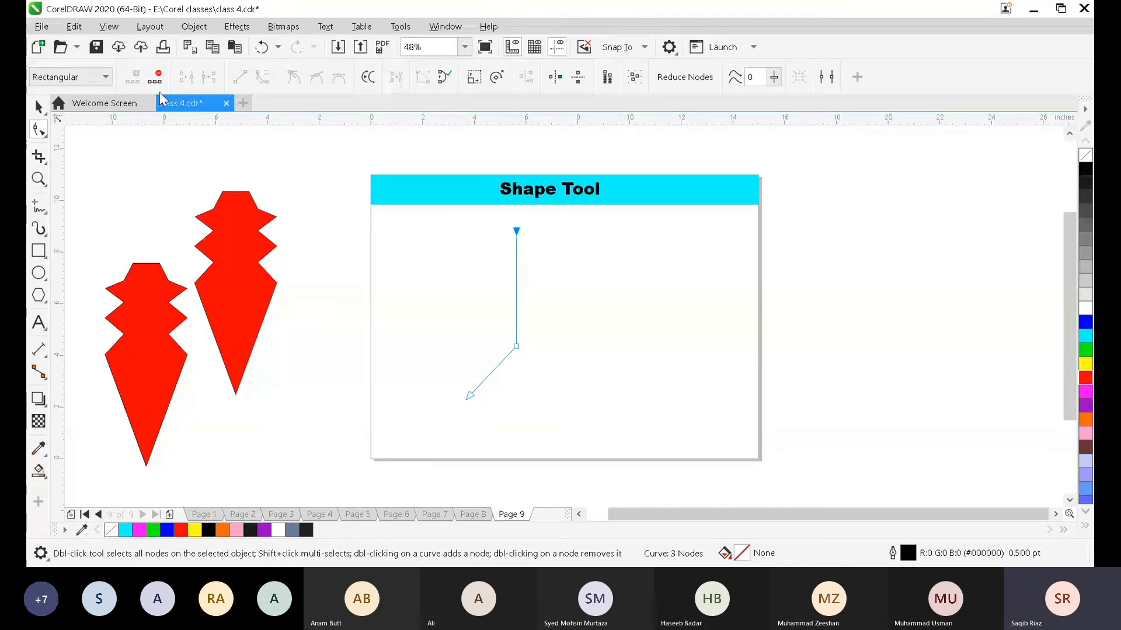
- Convert the line's upper straight segment to a curve and bend it into an S shape with its two control handles
click(516, 267)
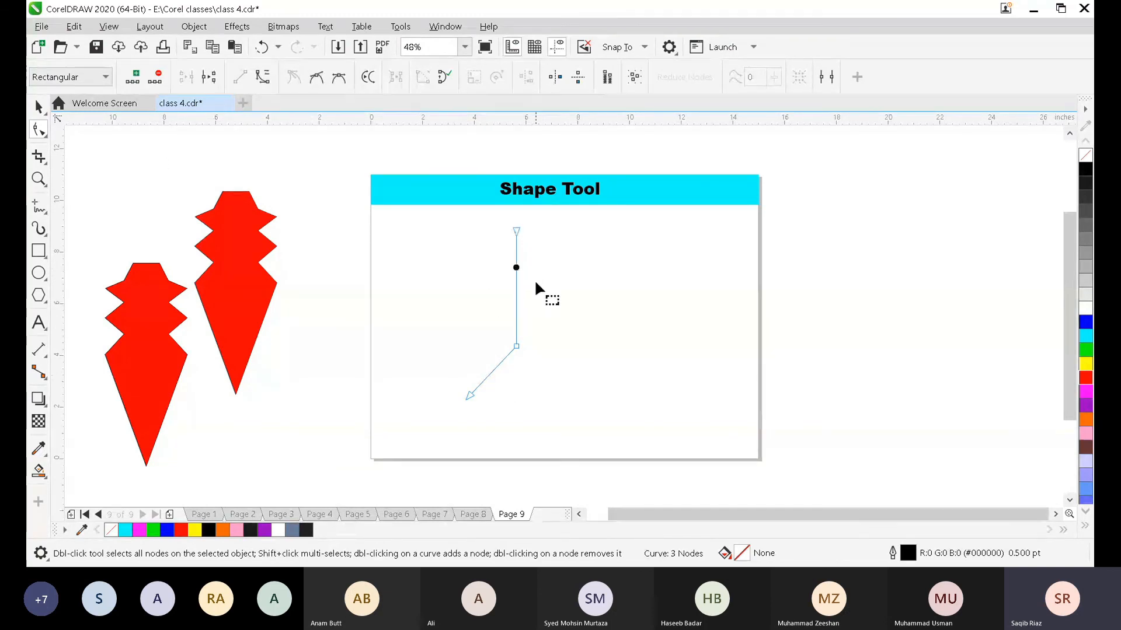
click(552, 261)
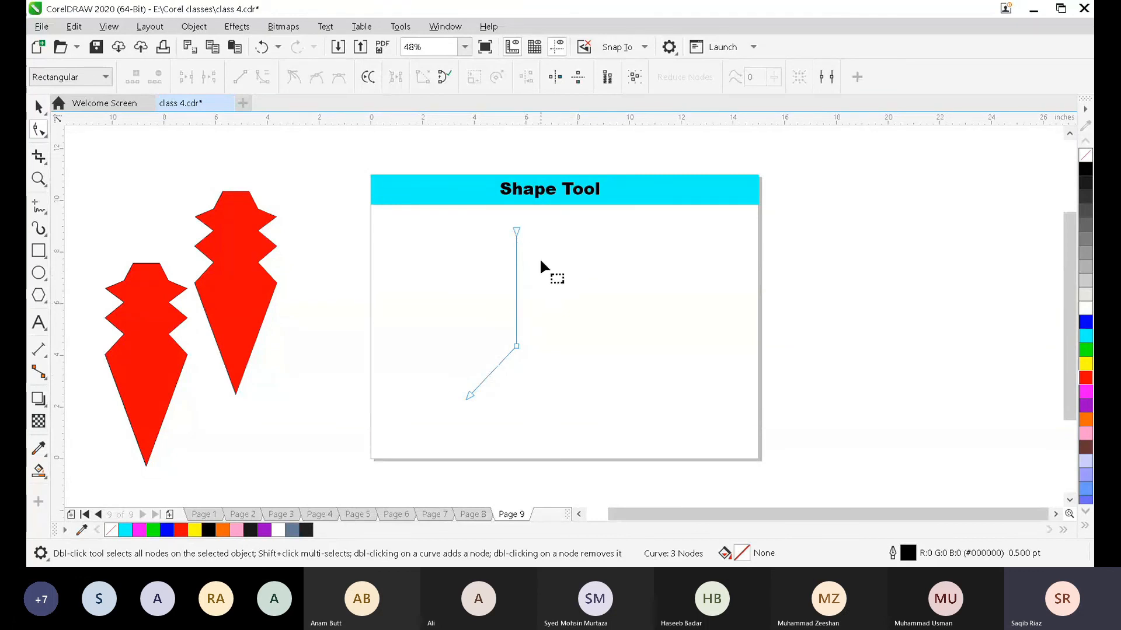
click(516, 266)
drag(515, 274, 515, 277)
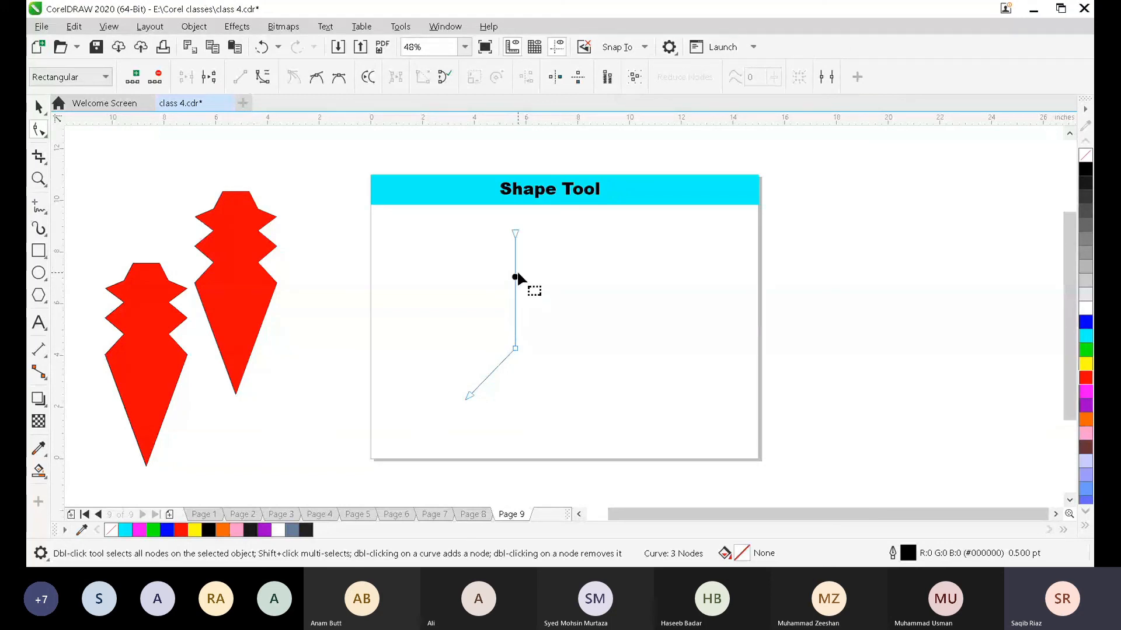
click(264, 78)
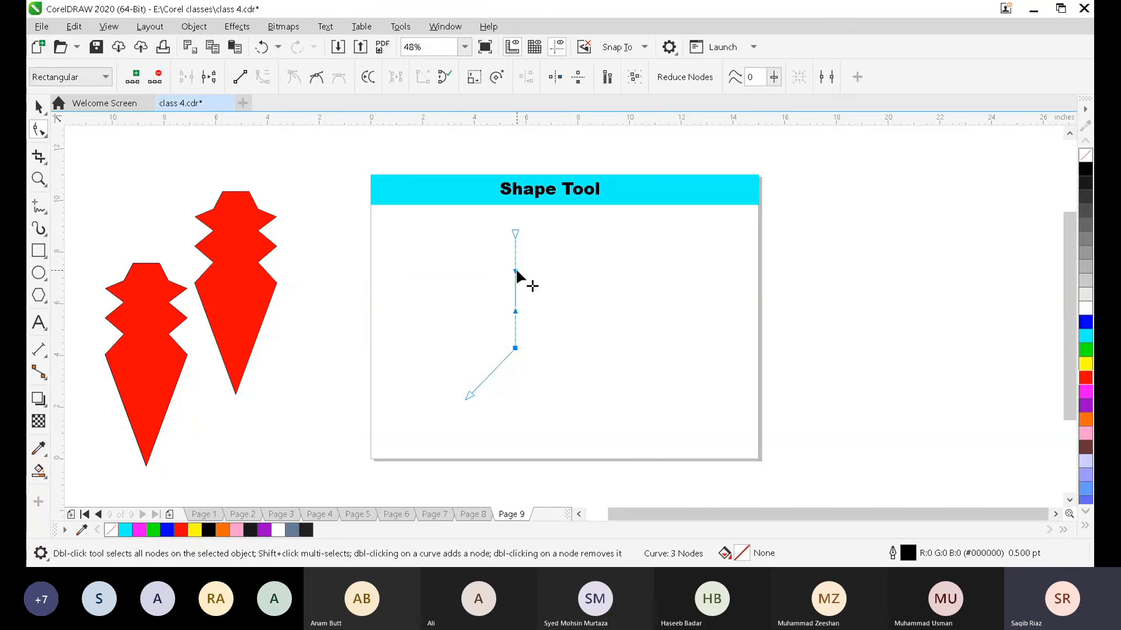
drag(515, 271, 452, 265)
drag(515, 307, 562, 308)
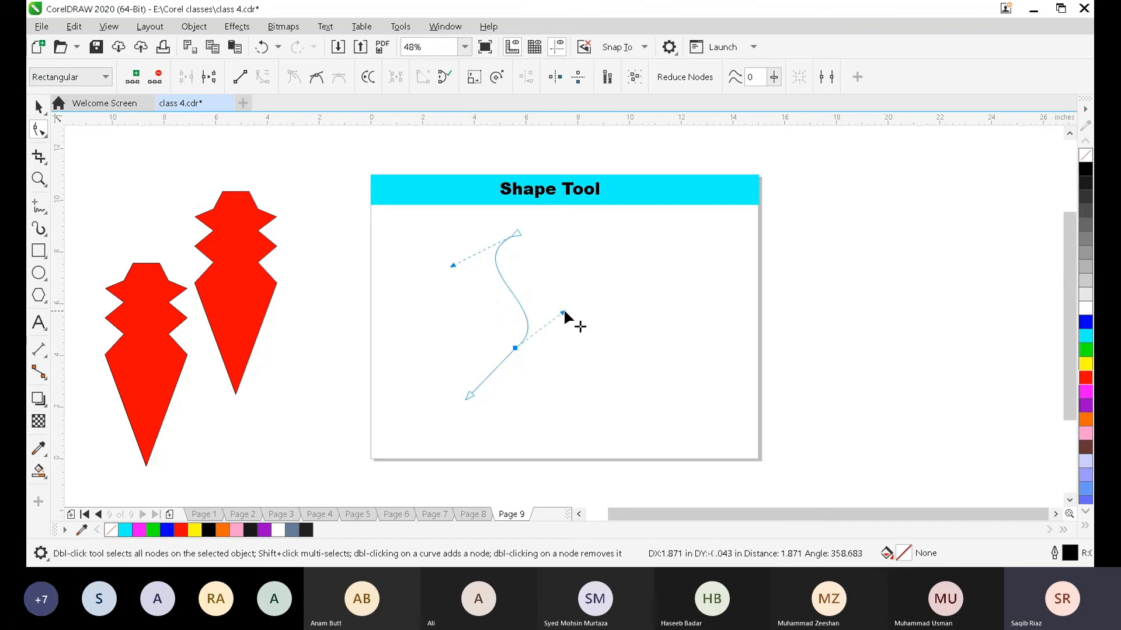
click(610, 362)
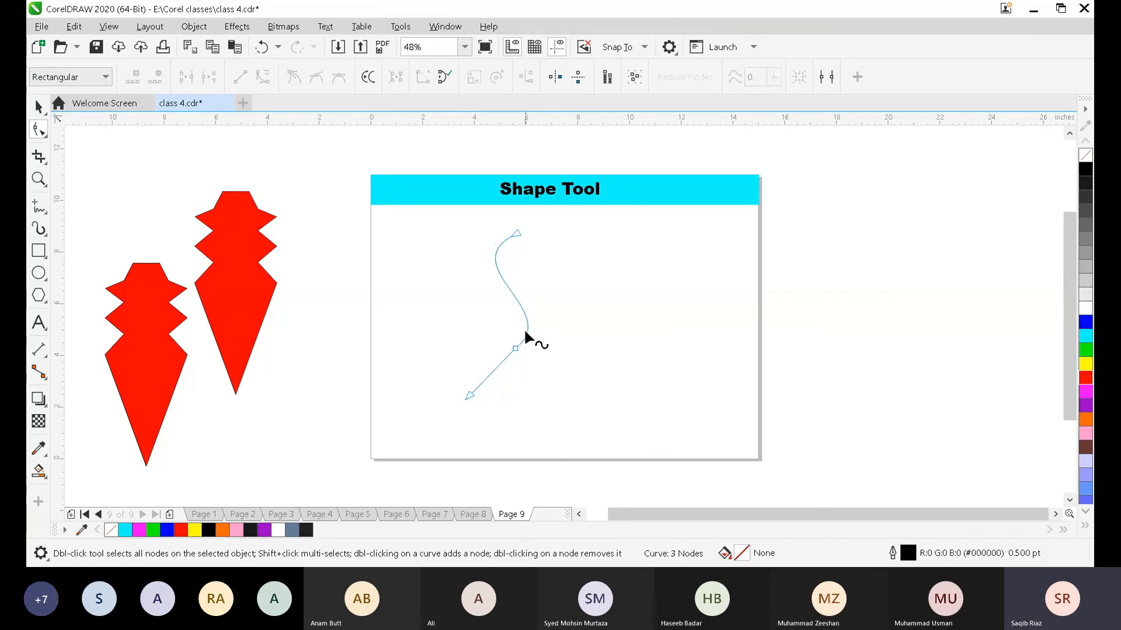
- Convert the line's upper curved segment to a straight line, convert it back to a curve and bend it into an S shape again
click(503, 280)
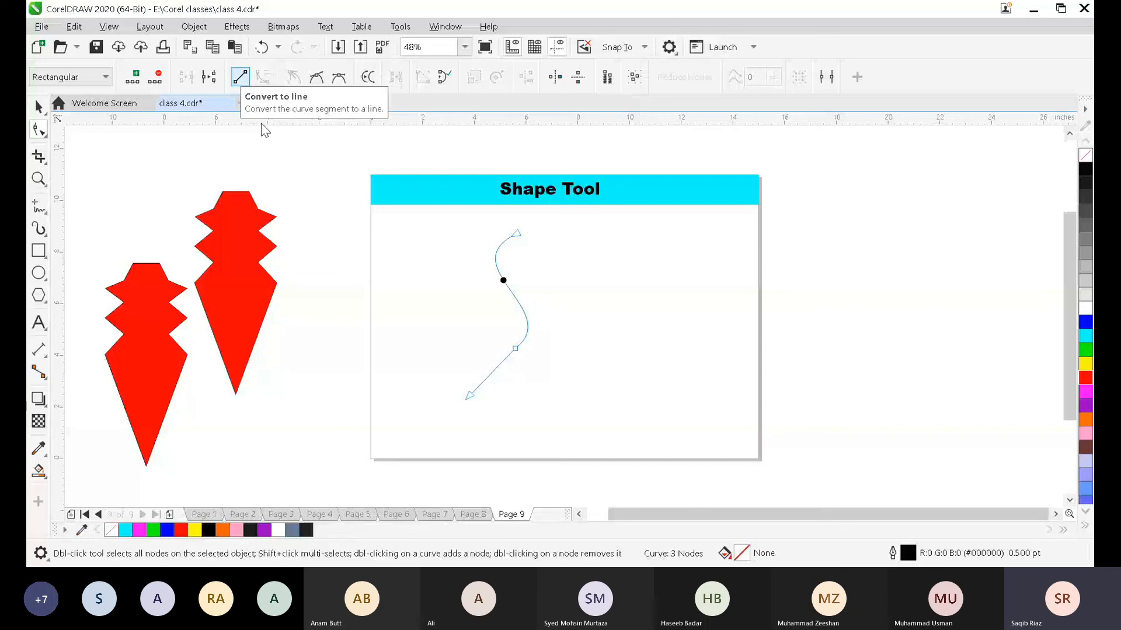
click(509, 288)
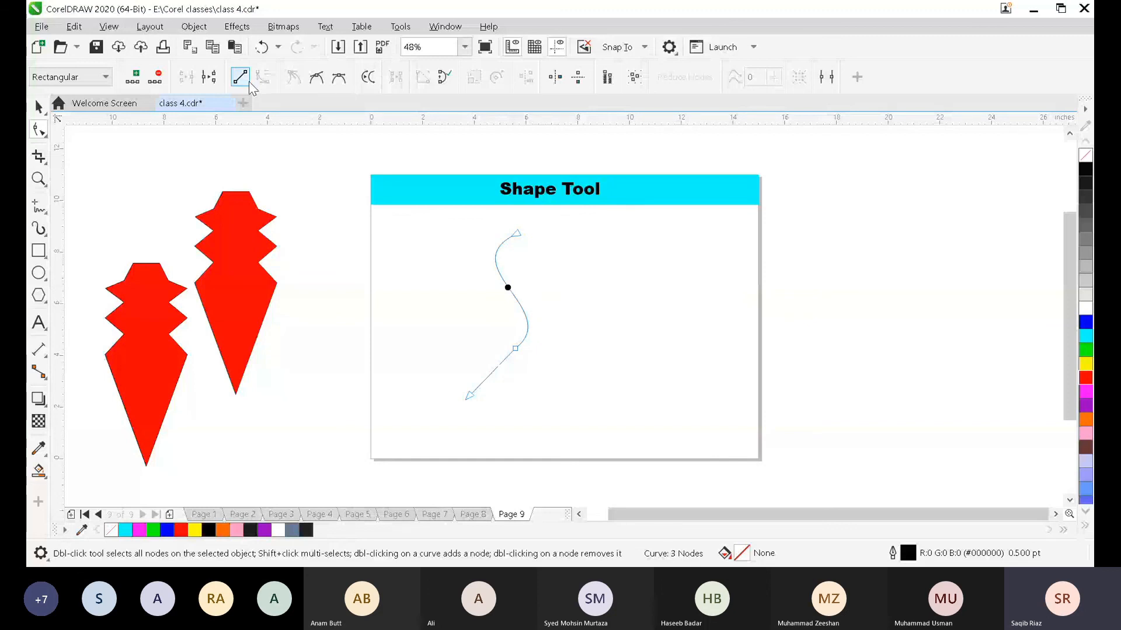
click(249, 81)
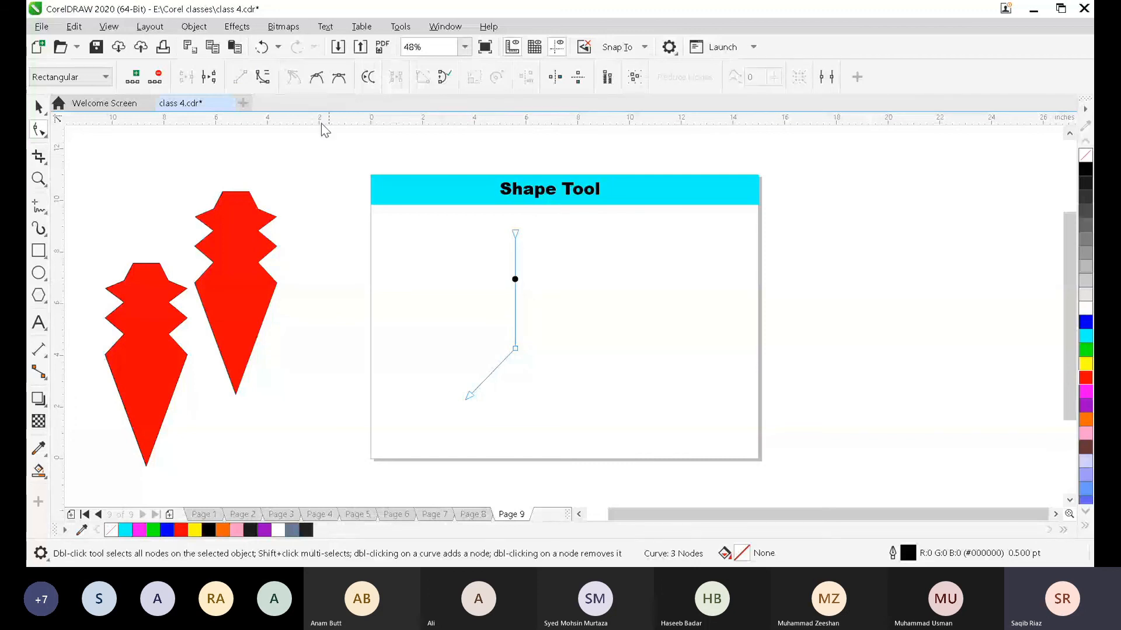
click(262, 77)
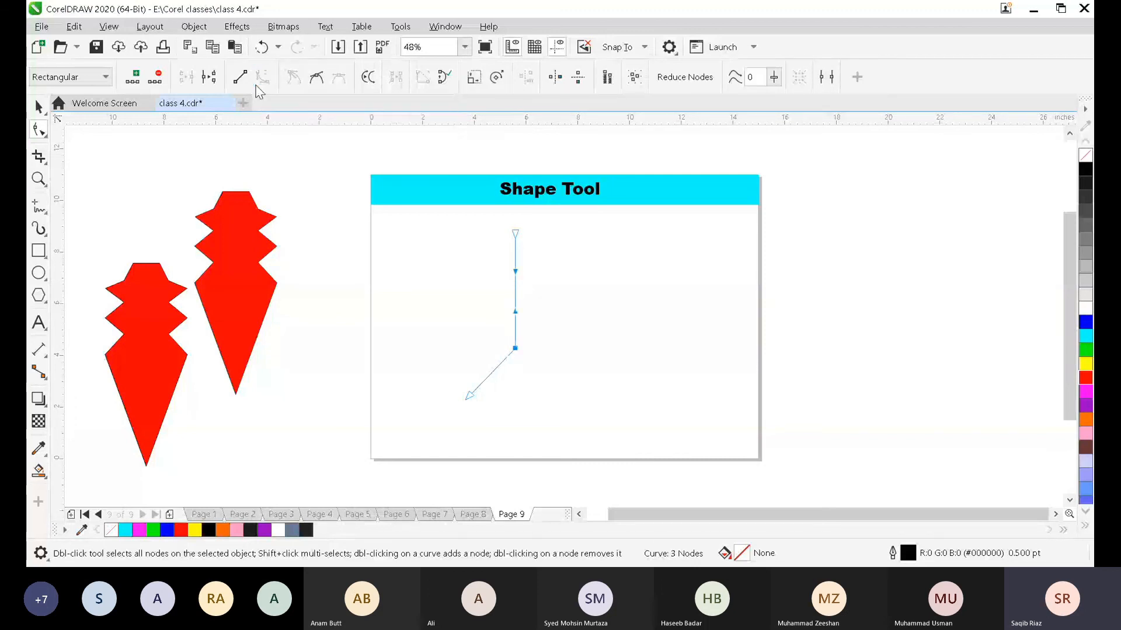
drag(513, 271, 443, 279)
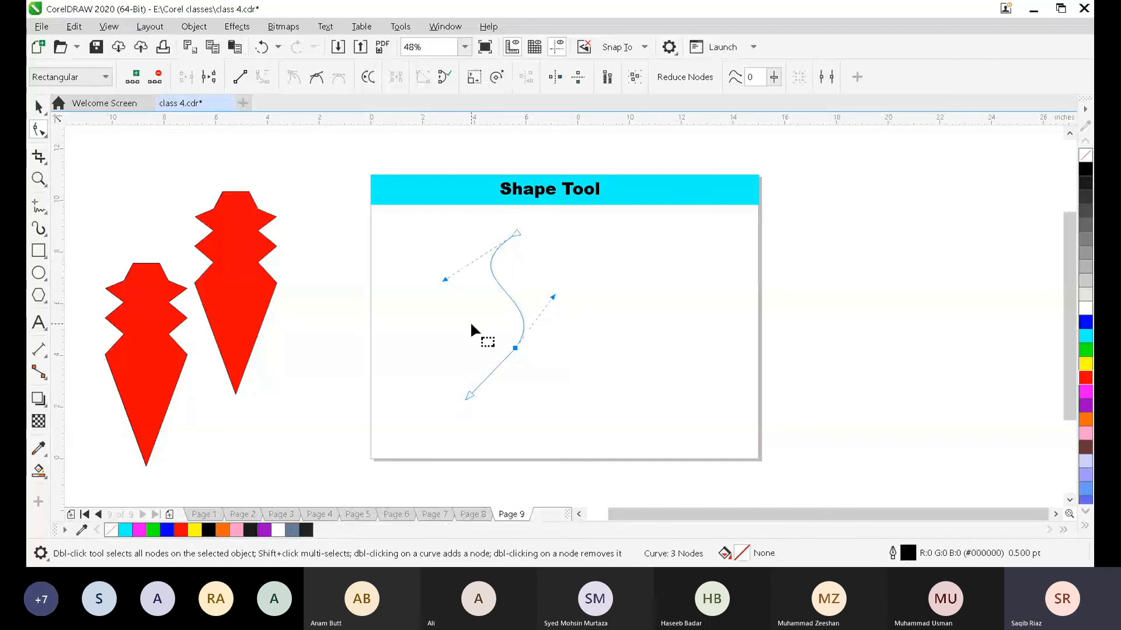
- Make a horizontally mirrored copy of the curve on its right side, keeping the original and the document defaults unchanged
click(38, 107)
key(space)
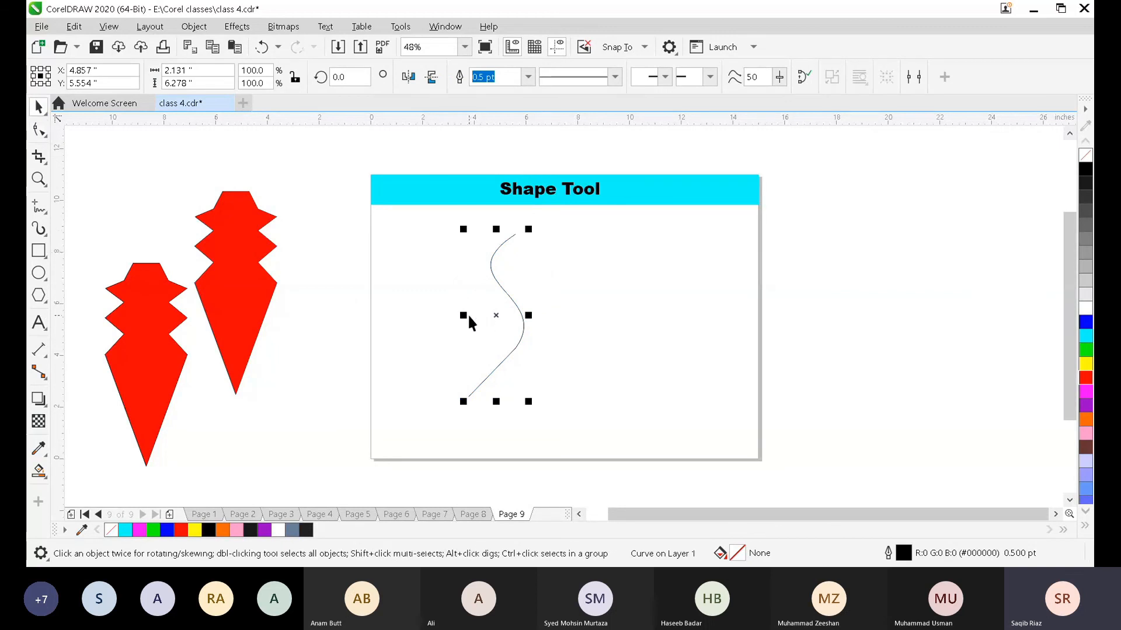
drag(464, 315, 593, 304)
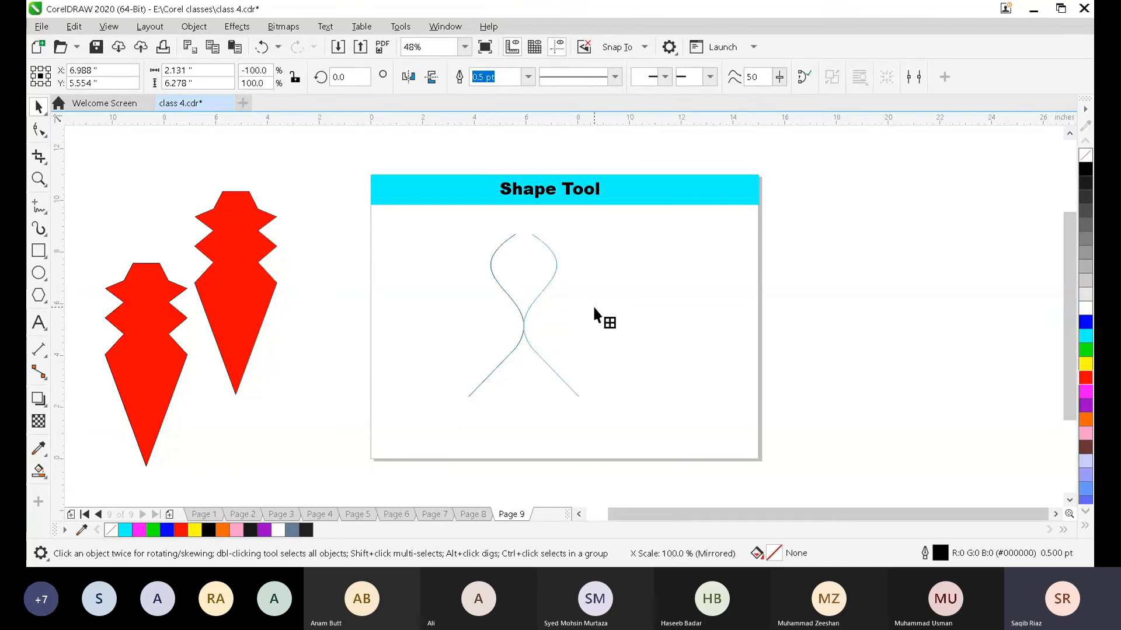
click(621, 369)
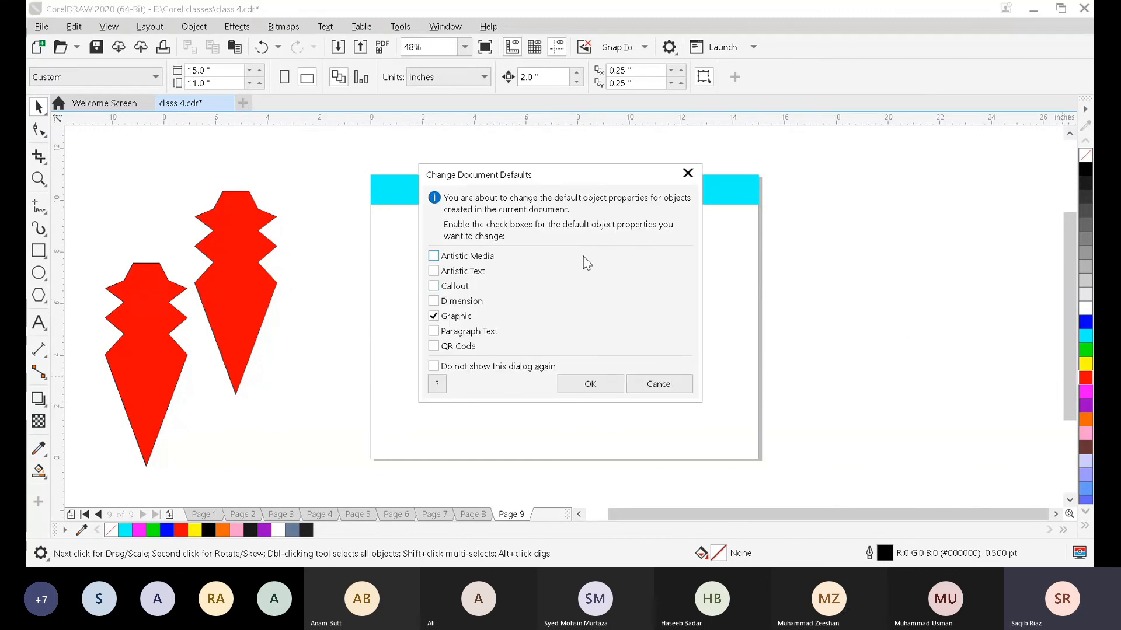
click(686, 173)
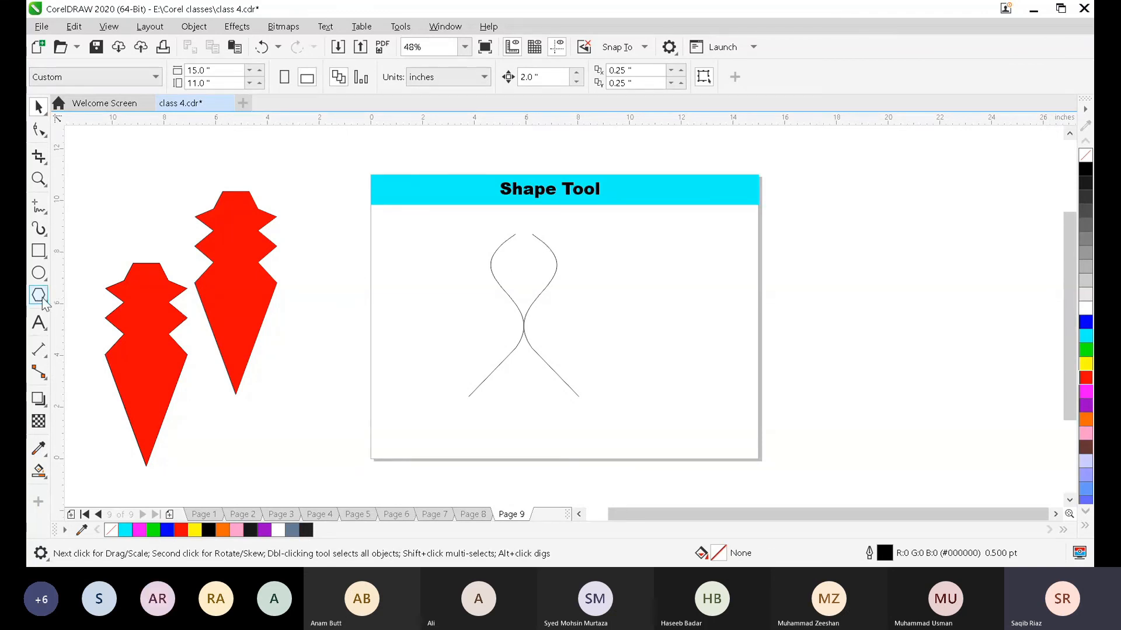
- Draw a horizontal line about 4.9 inches long below the two curves and one about 1 inch long above them with the Freehand tool
click(38, 205)
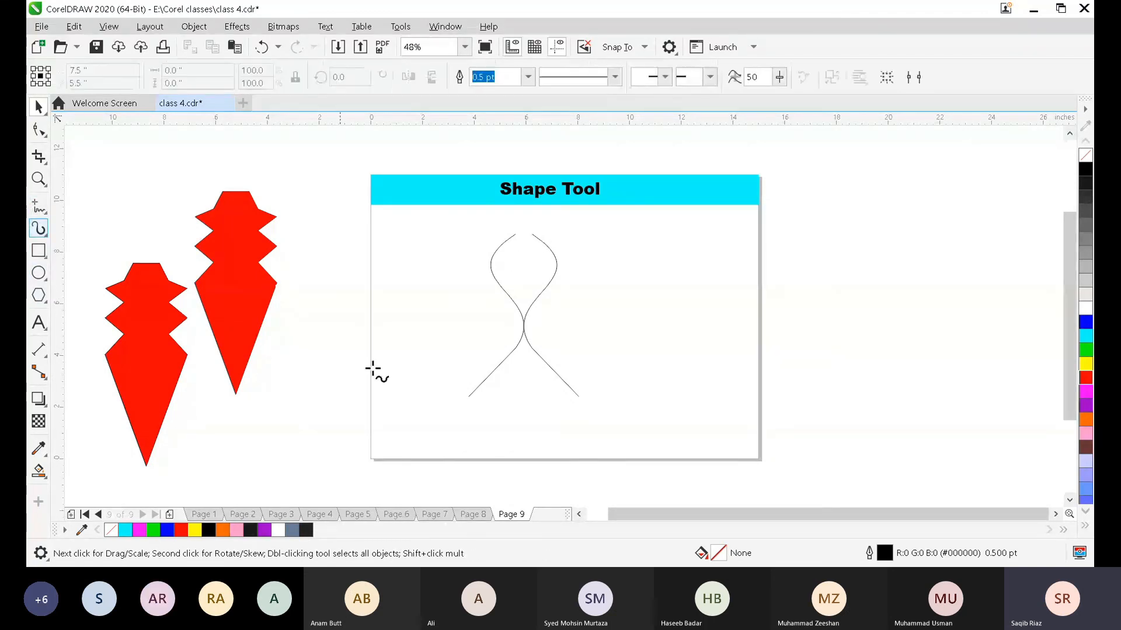
click(460, 402)
mouse_move(617, 402)
mouse_down()
mouse_move(576, 405)
mouse_move(604, 433)
mouse_up()
key(ctrl+z)
click(459, 405)
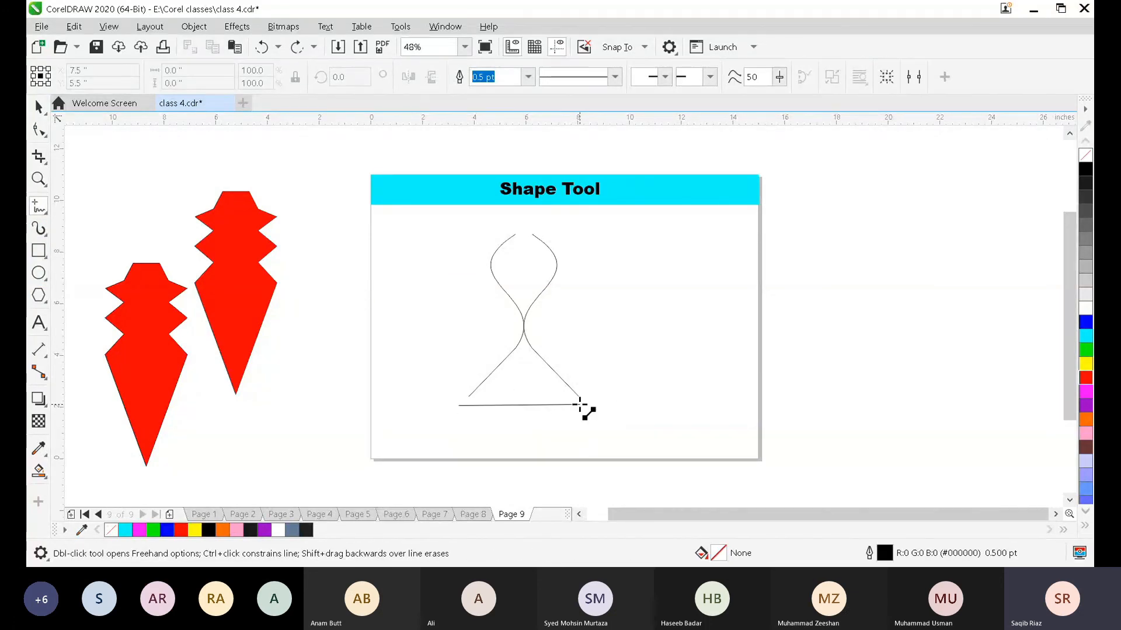
click(588, 405)
click(512, 229)
click(536, 229)
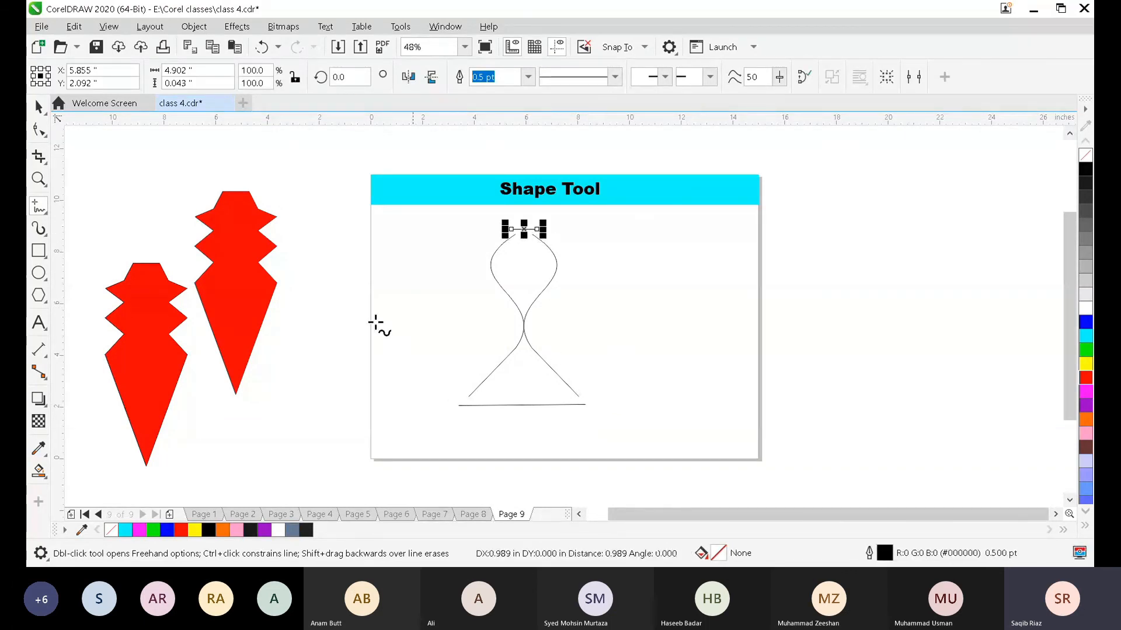
- Try to select the end nodes of the separate lines and curves together with the Shape tool
click(35, 133)
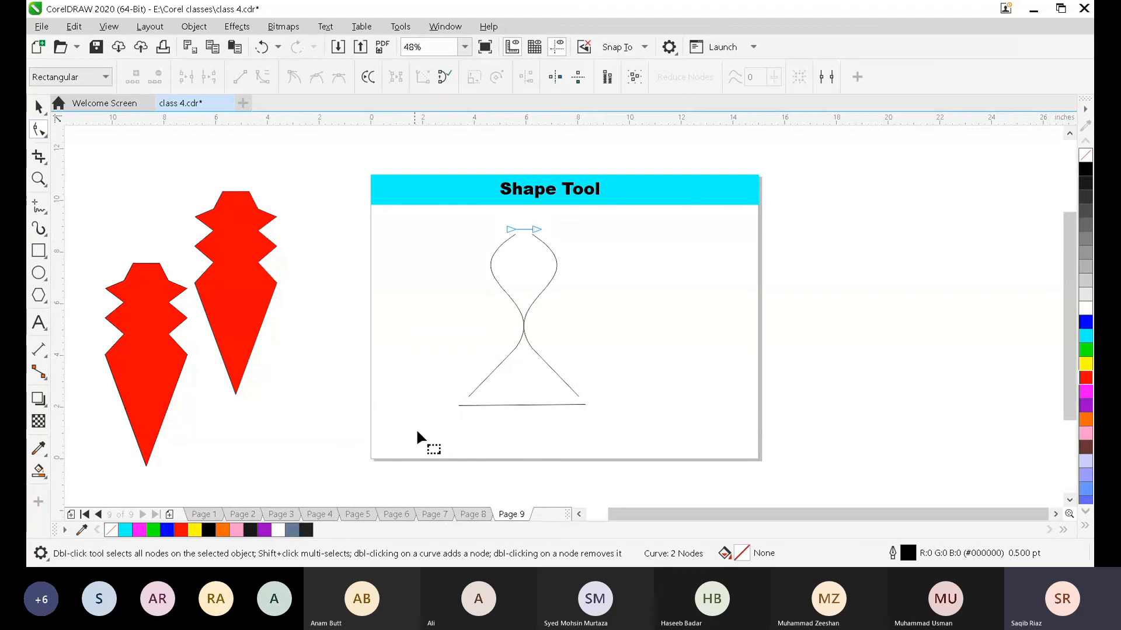
drag(440, 400, 490, 415)
click(495, 405)
drag(415, 218, 607, 430)
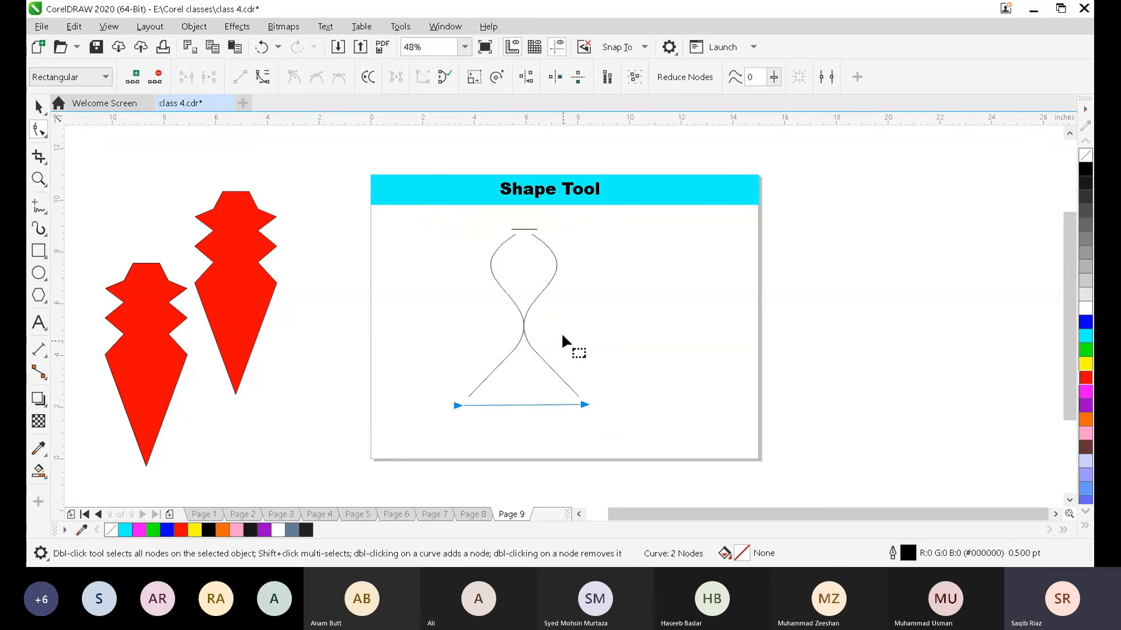
- Select both curves and both horizontal lines and combine them into one object
click(39, 106)
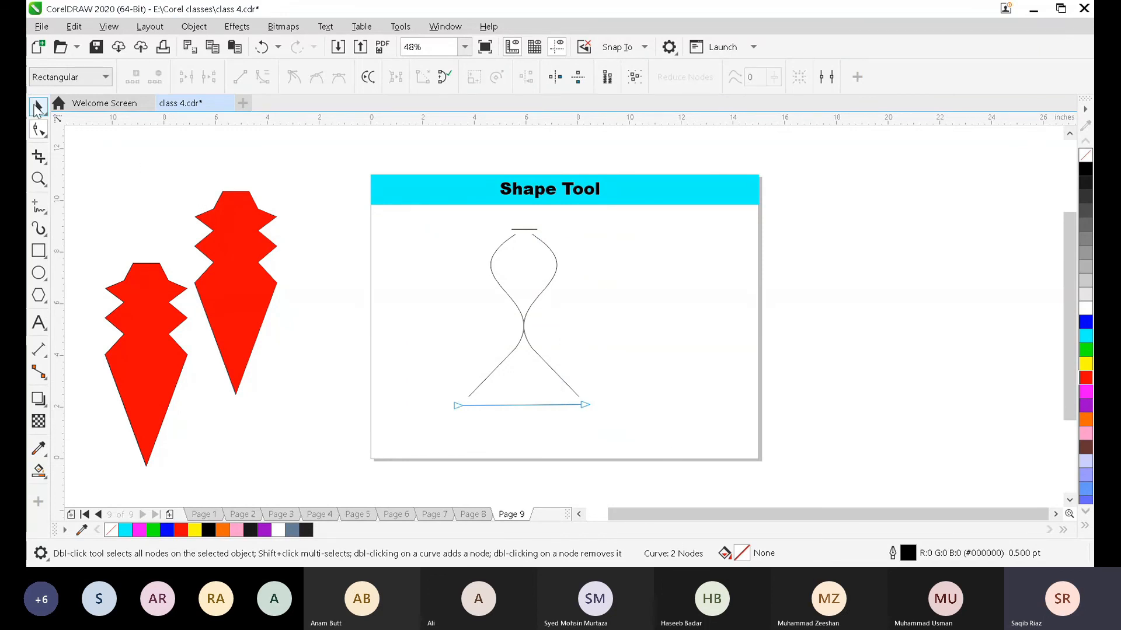
drag(444, 223, 634, 436)
right_click(542, 293)
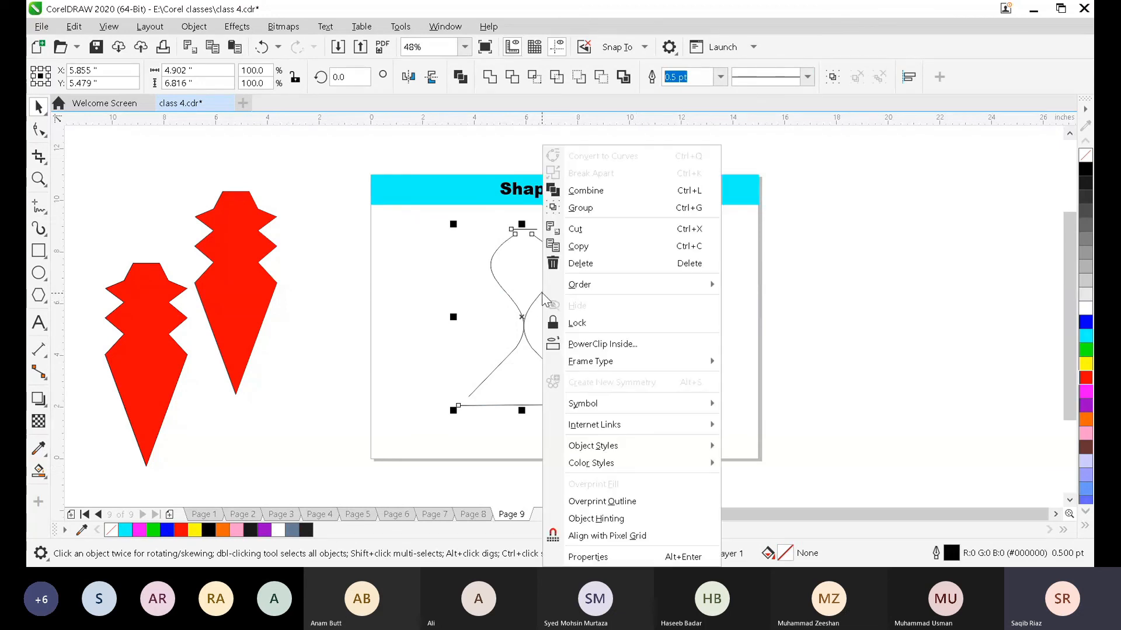
click(574, 191)
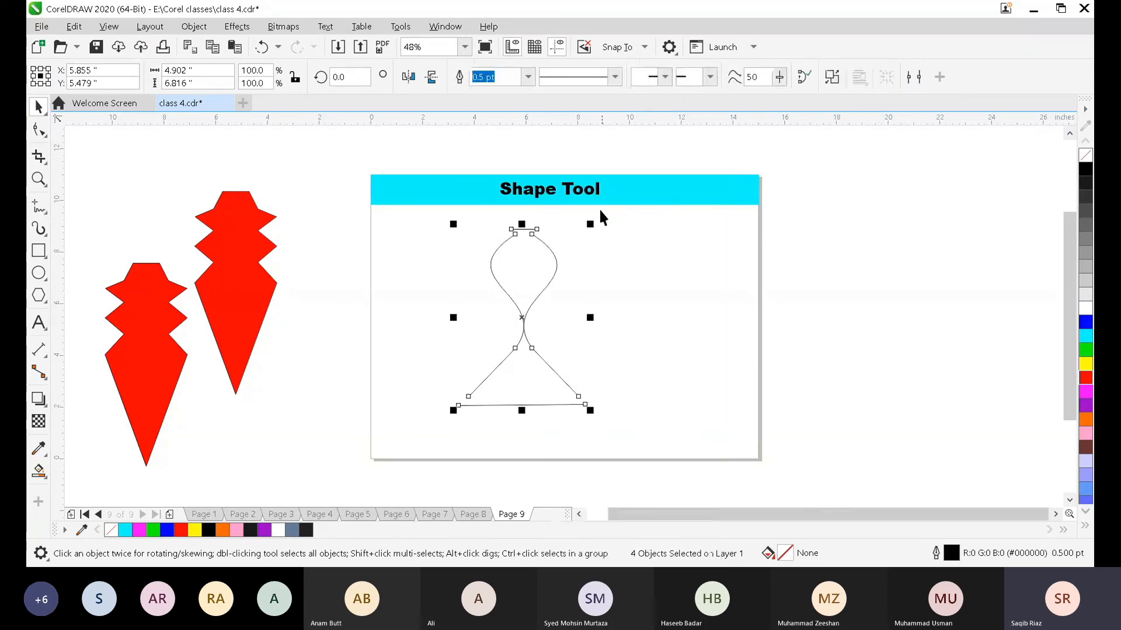
click(631, 324)
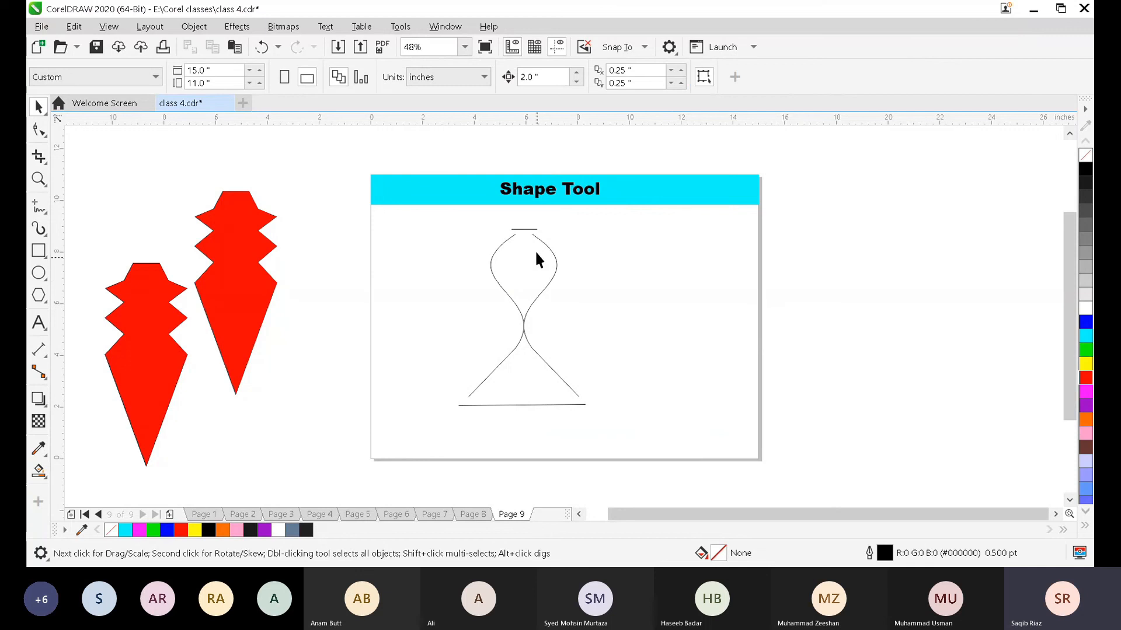
- Join the base line's end nodes to the lower end nodes of the two curves at both bottom corners
click(37, 129)
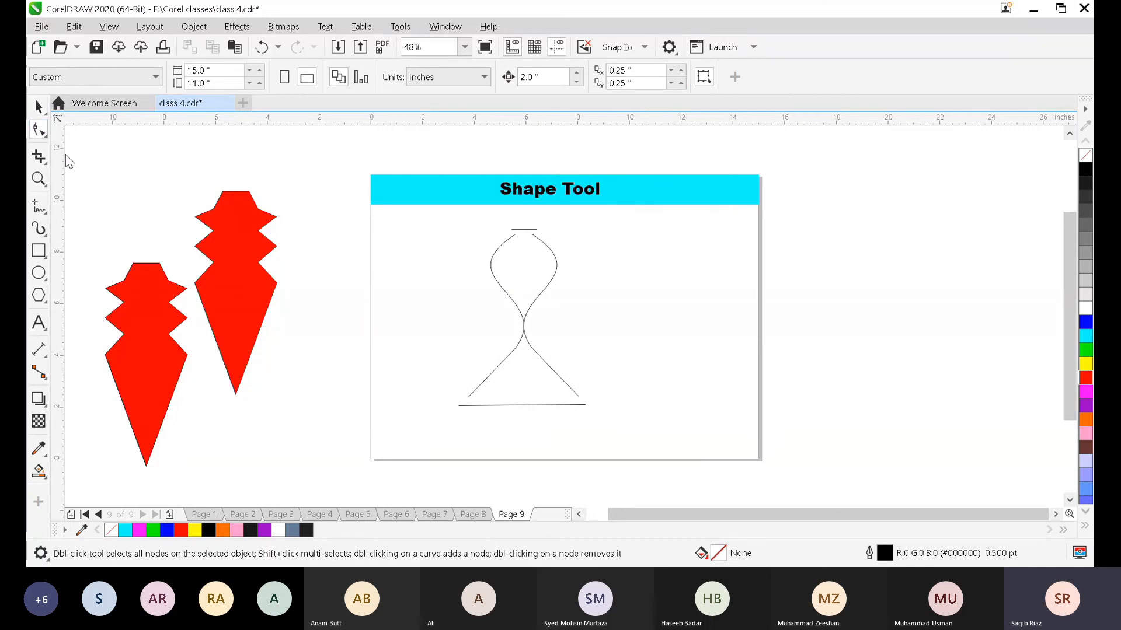
click(486, 403)
drag(432, 367, 508, 449)
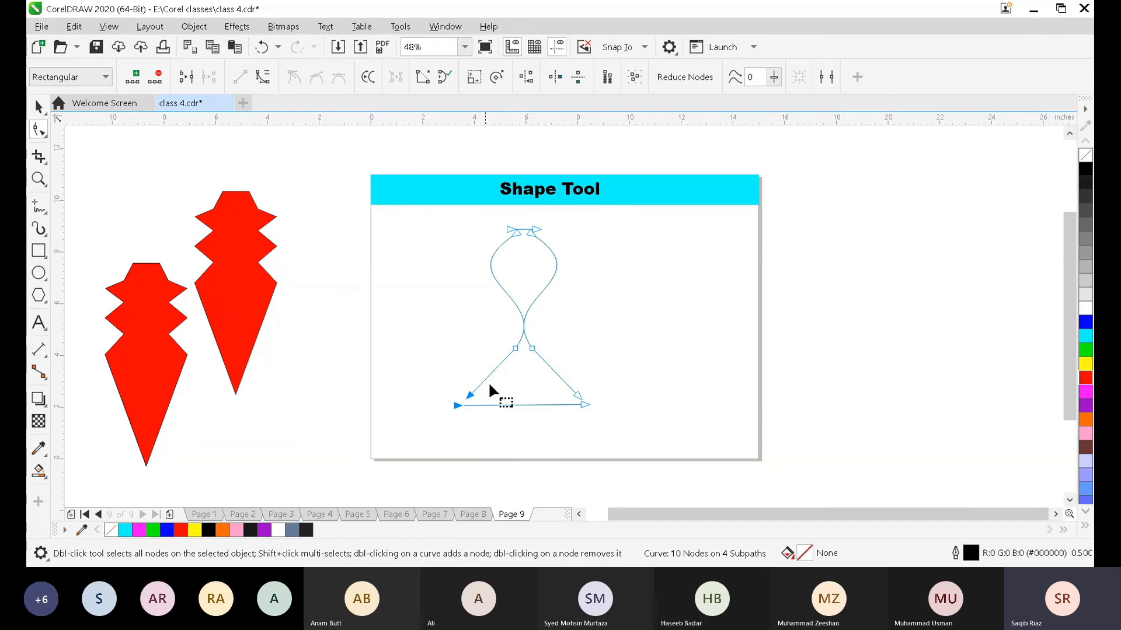
click(187, 77)
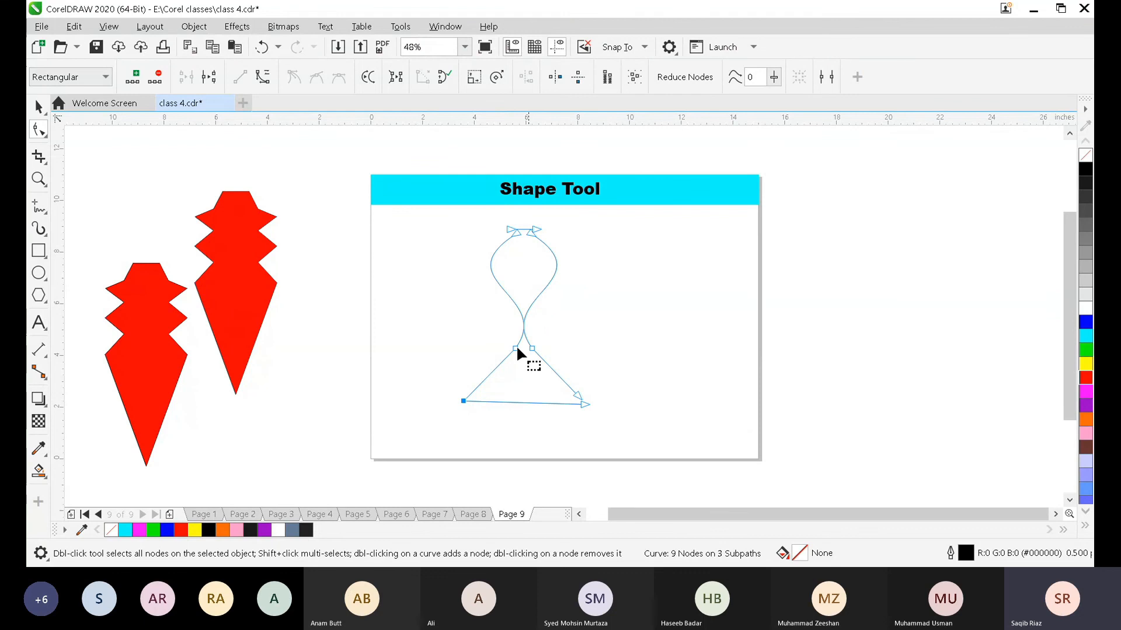
drag(578, 388, 635, 448)
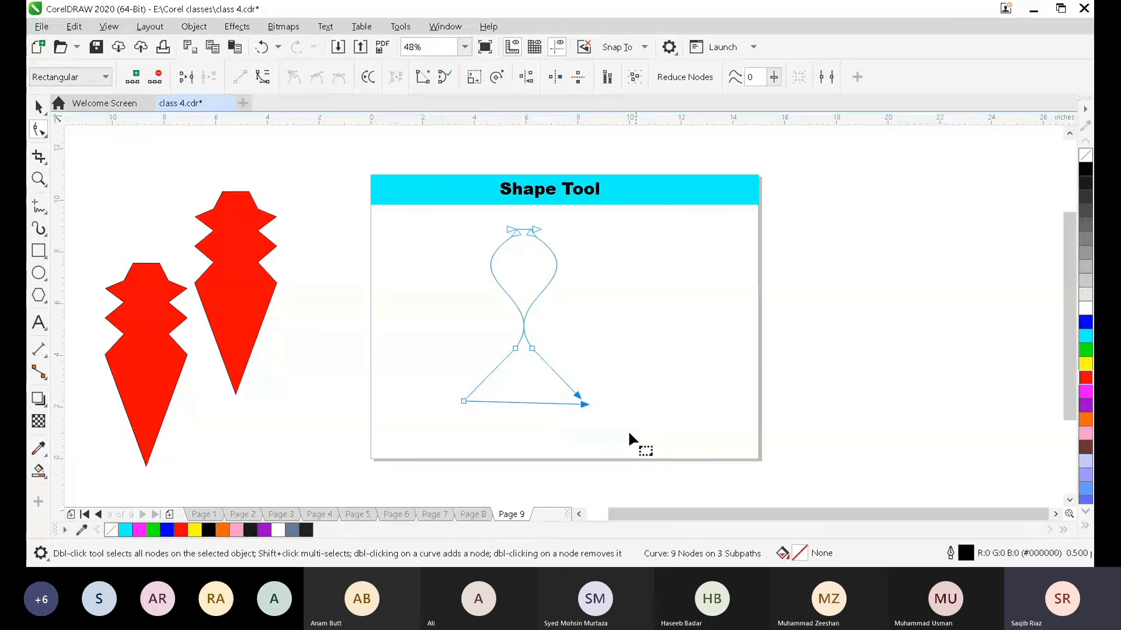
click(186, 78)
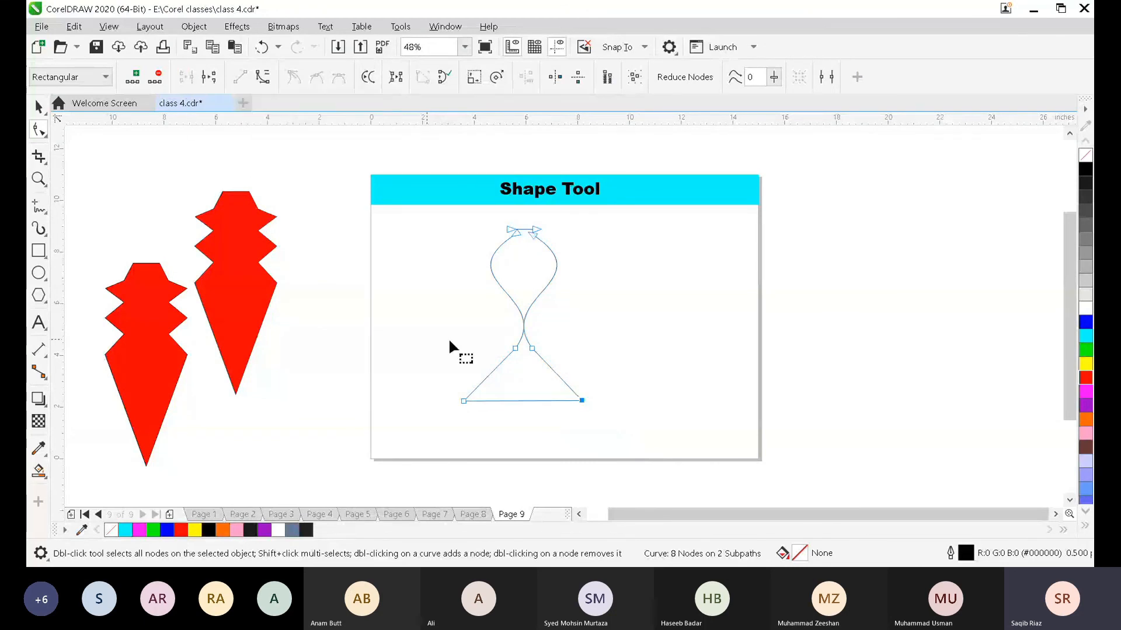
- Join the short top line's end nodes to the upper end nodes of the right and left curves
scroll(481, 221, up, 3)
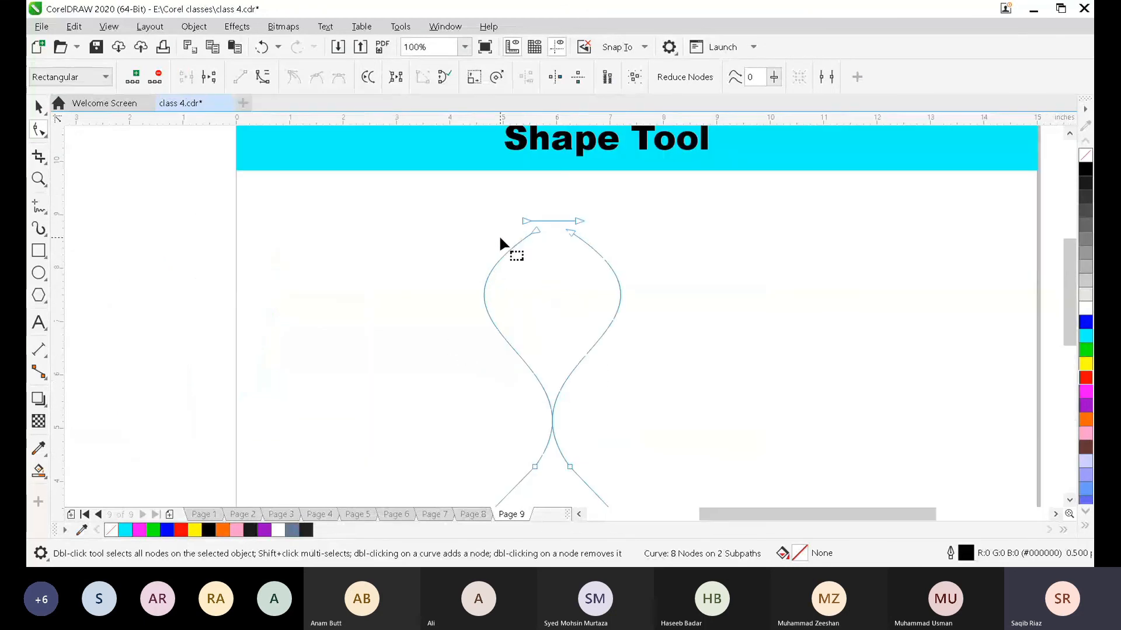
drag(556, 190, 604, 261)
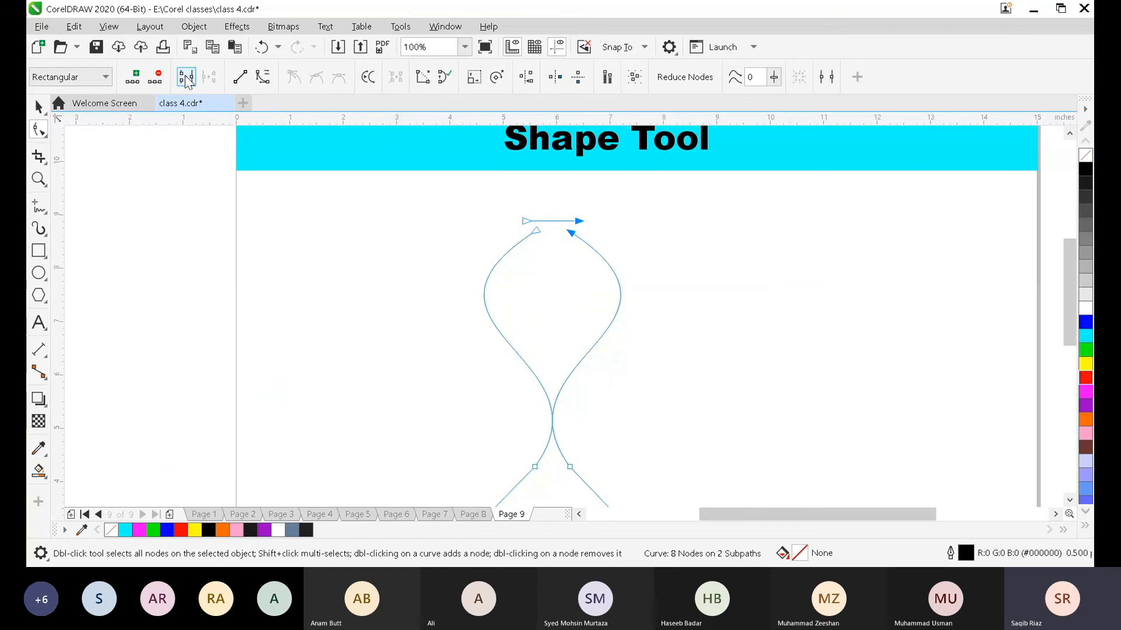
click(186, 77)
drag(493, 205, 555, 251)
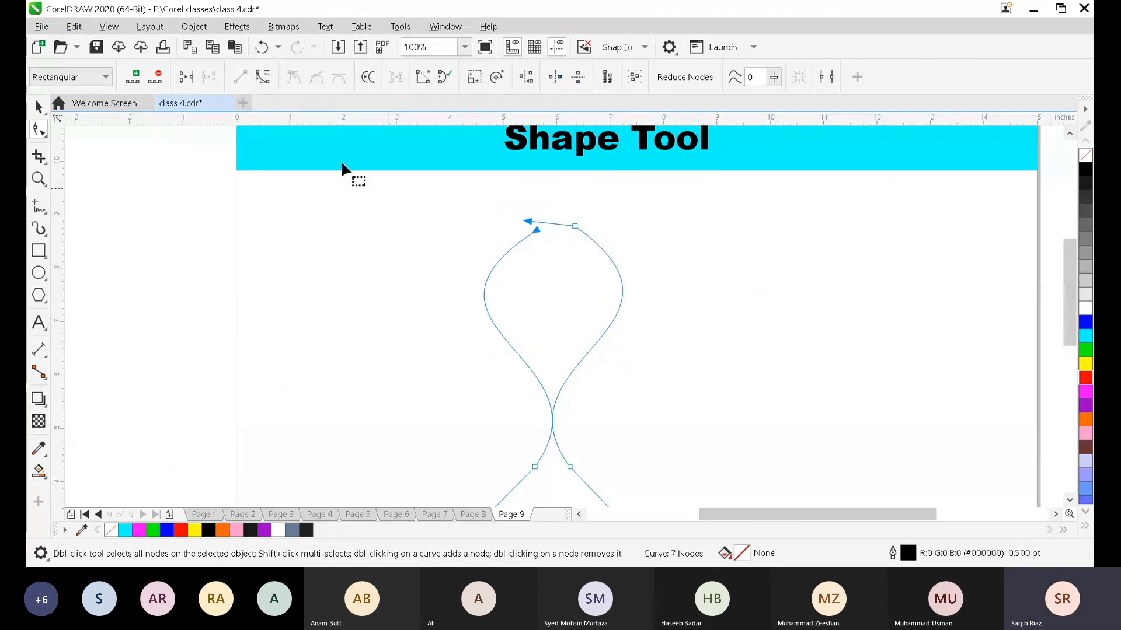
click(186, 77)
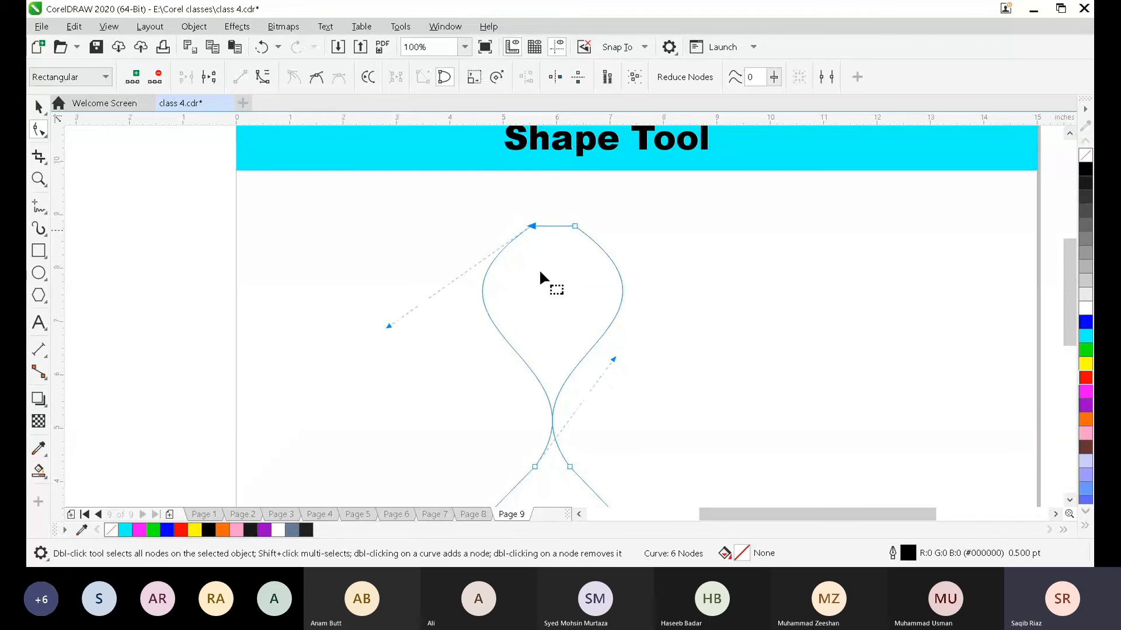
- Bulge the outline's upper-left curve outward by pulling its lower control handle to the left, opening up the neck
scroll(663, 335, down, 1)
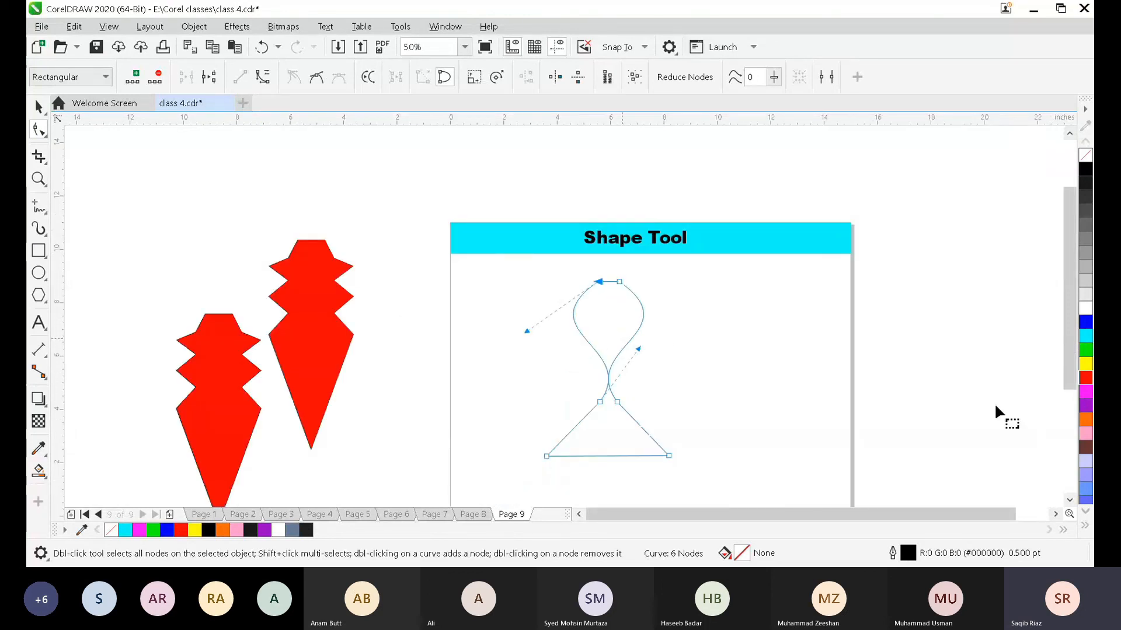
drag(638, 348, 578, 349)
click(621, 345)
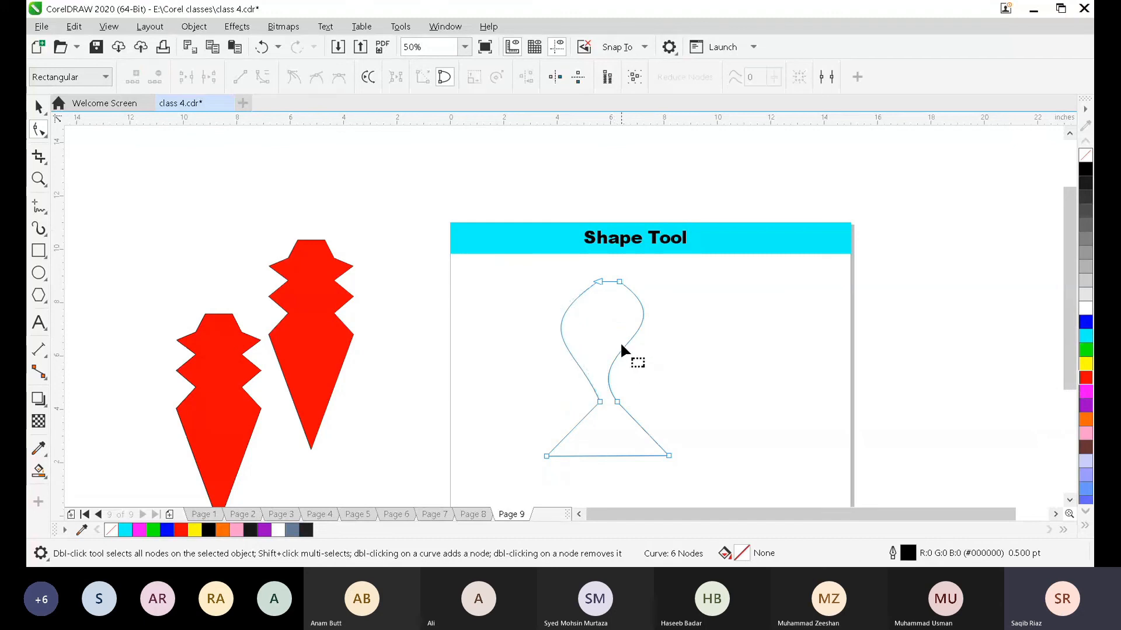
click(623, 344)
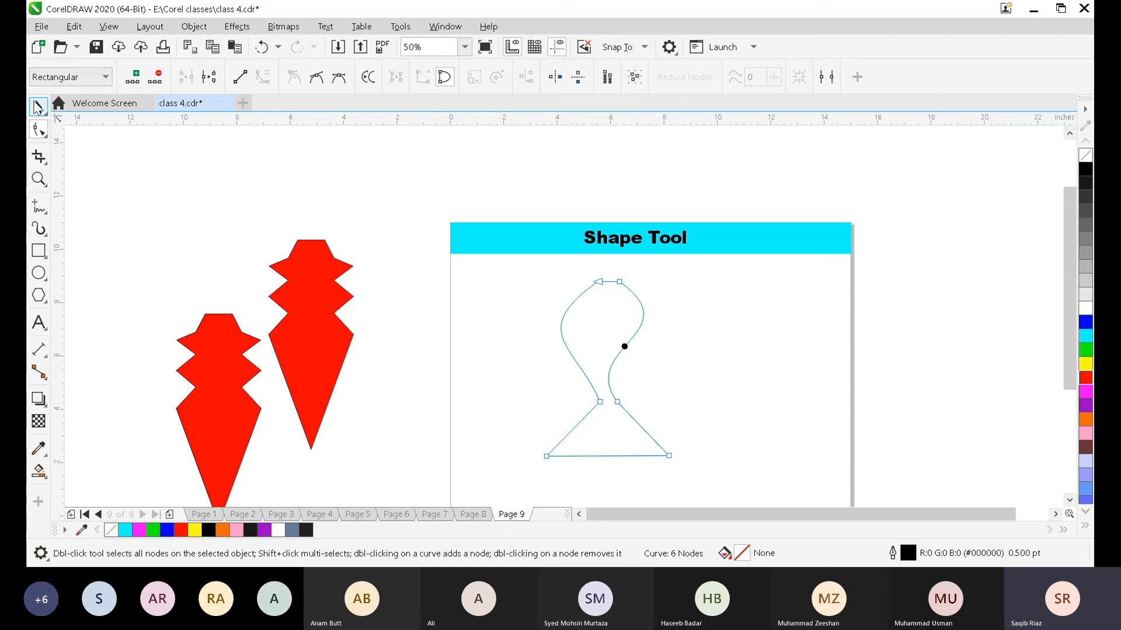
- Select the closed outline as a whole object and fill it red
click(39, 106)
click(607, 328)
click(607, 330)
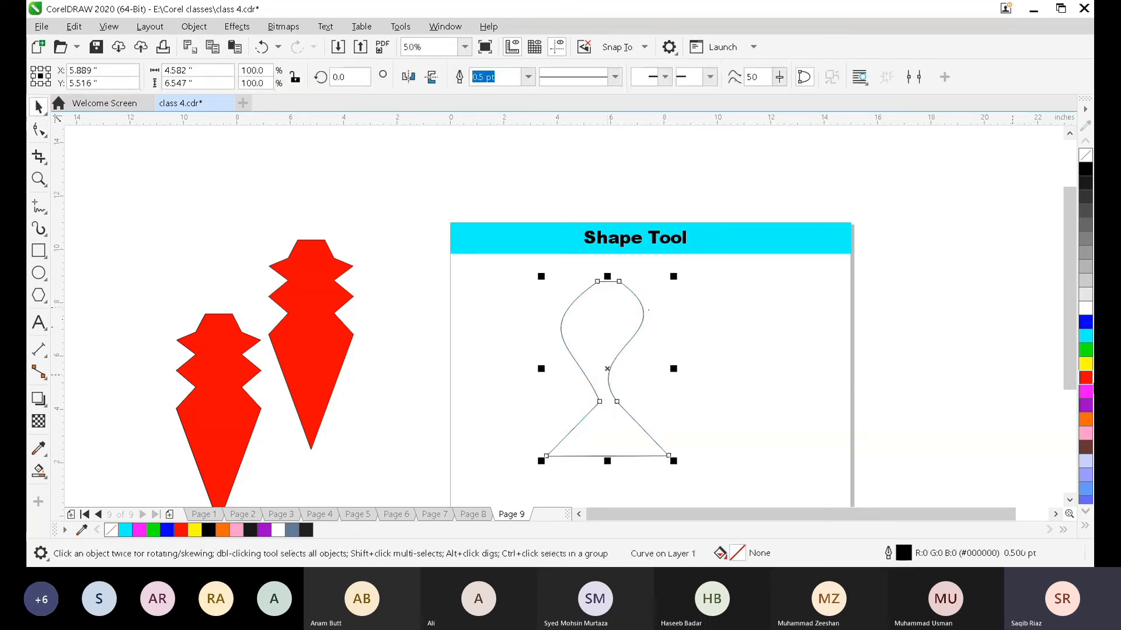
click(1085, 379)
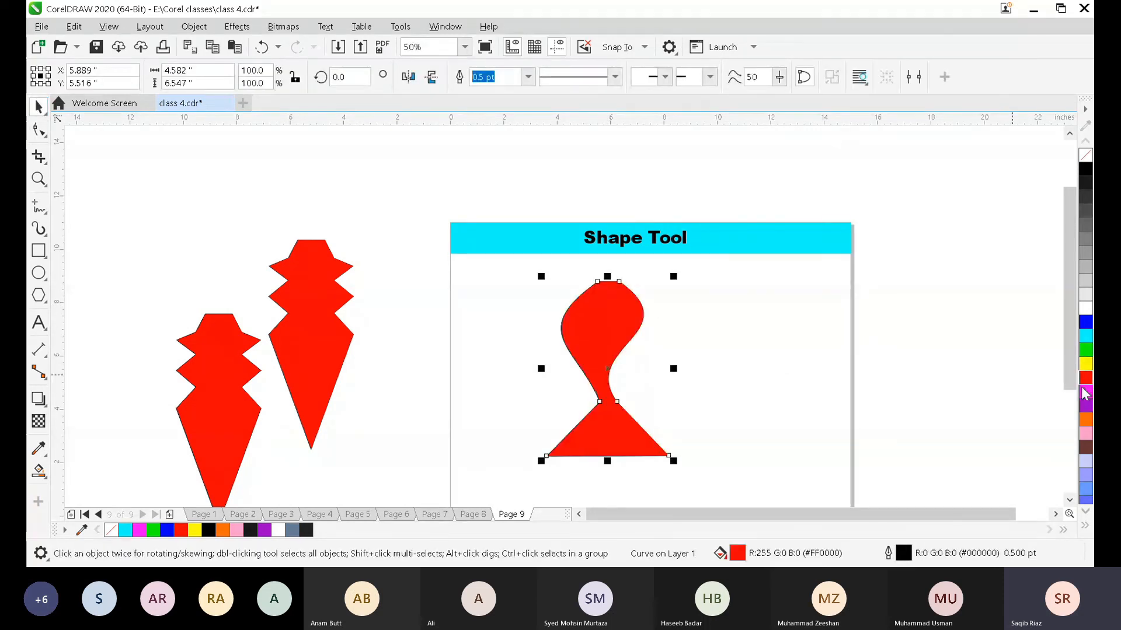
- Try magenta and orange fills on the closed outline and undo its fill changes
click(1088, 393)
click(1085, 419)
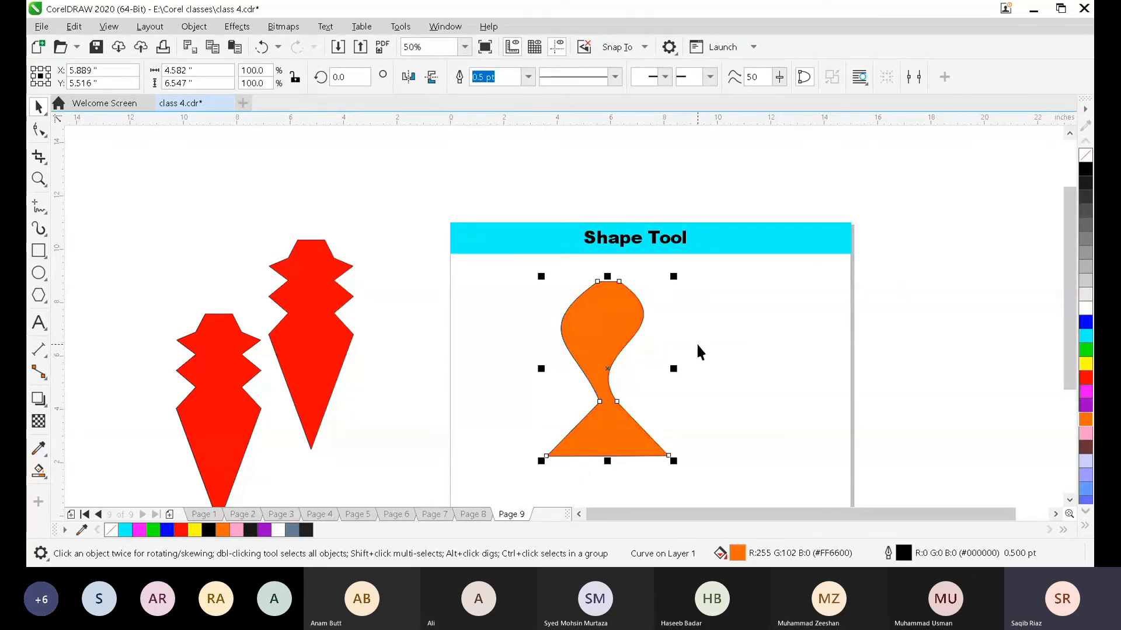
key(ctrl+z)
key(ctrl+z)
key(ctrl+z)
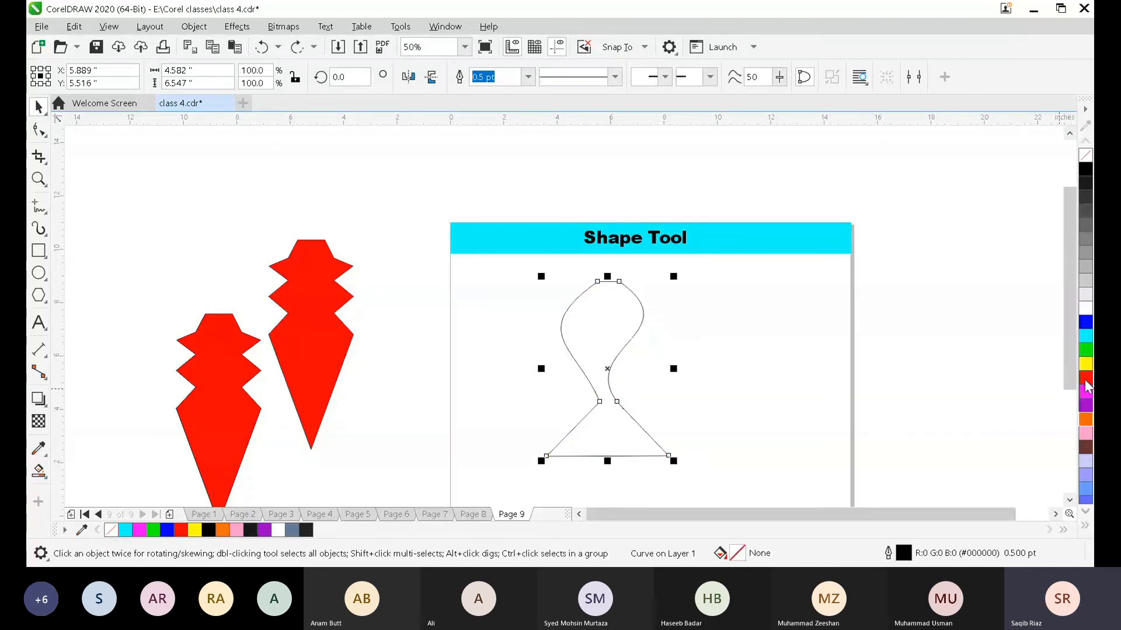
- Refill the closed outline with red and open the choice of fill tools
click(1085, 379)
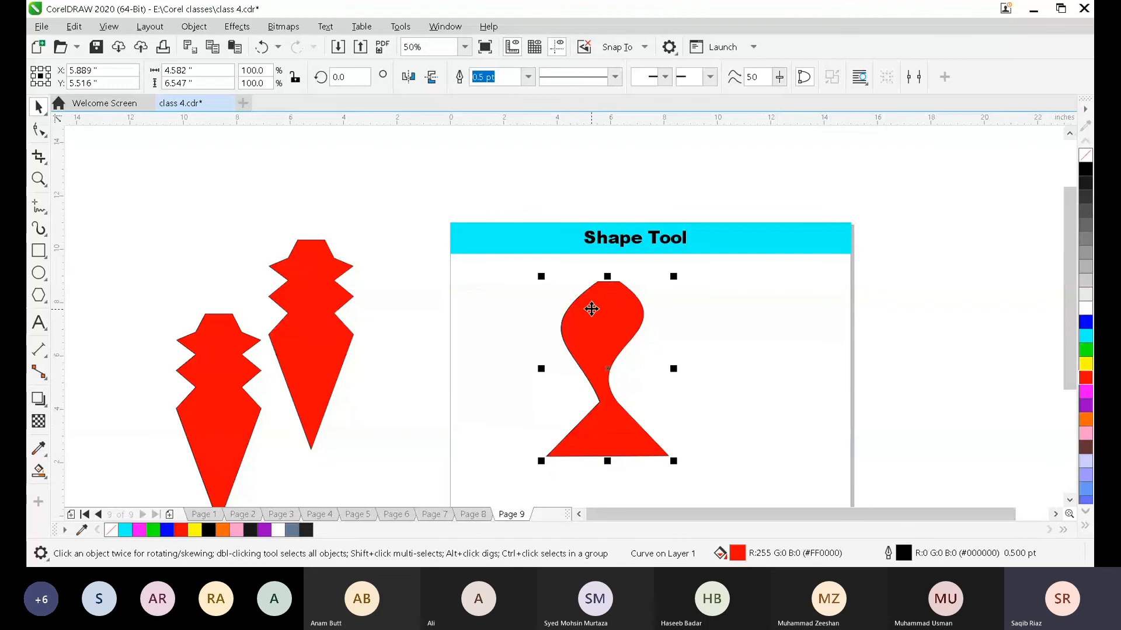
click(39, 470)
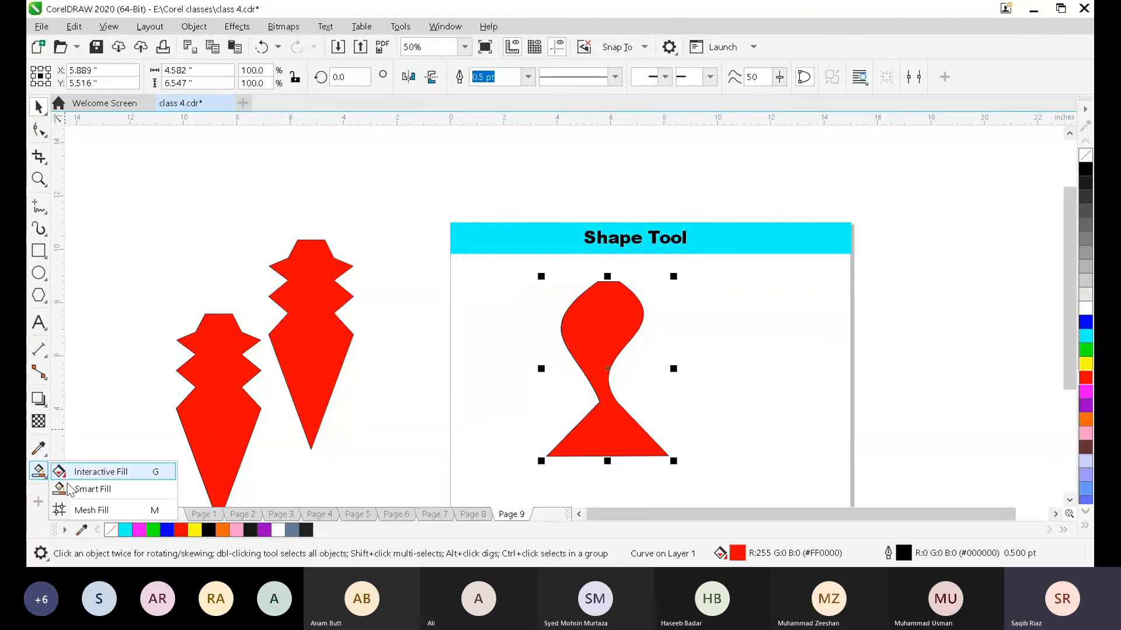